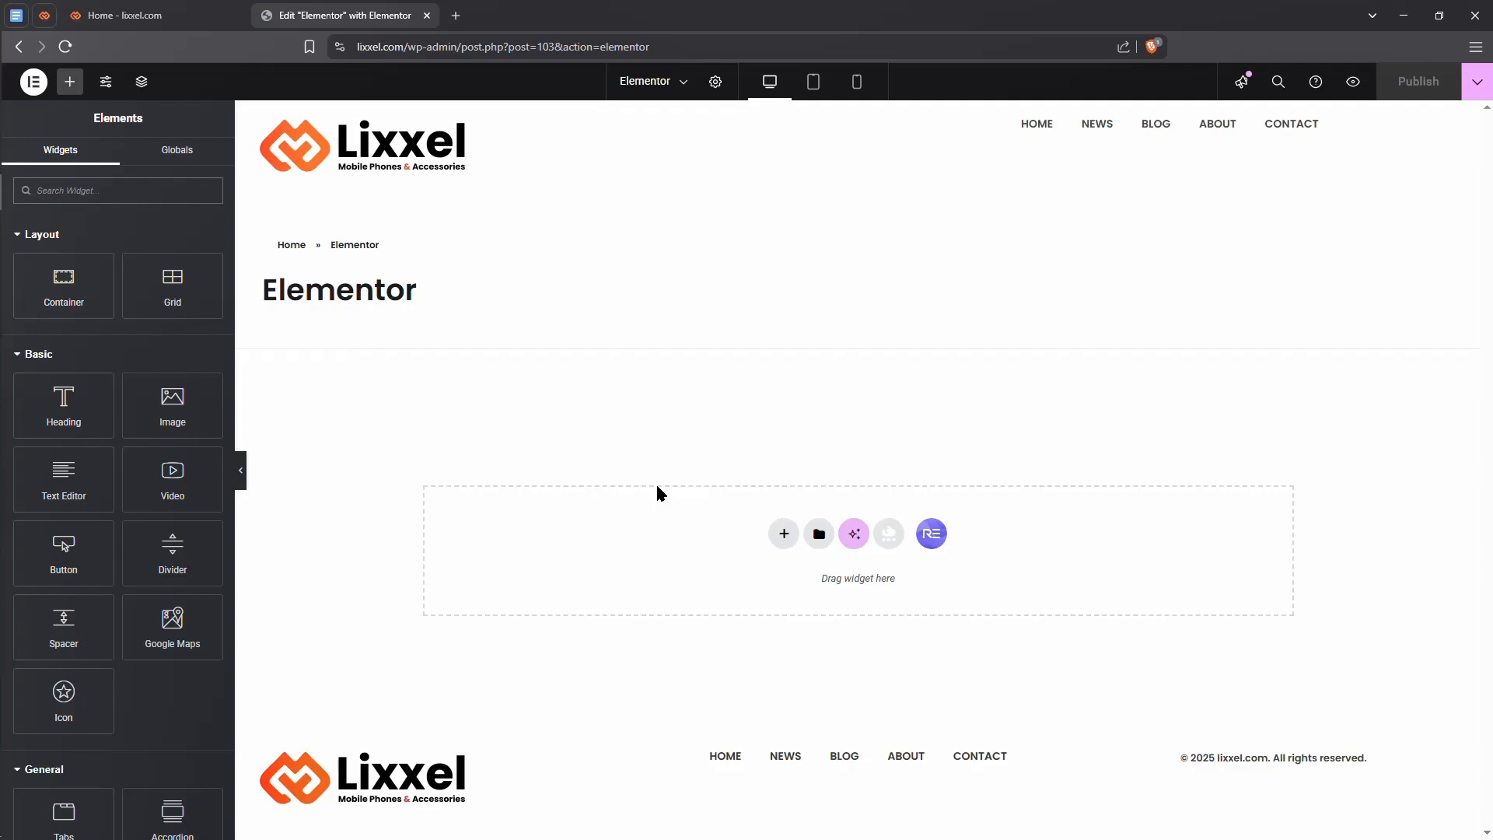
- Search Google for "mobile accessories website" and open the Life Mobile, Celltronics and iDealz results in separate browser tabs
key(ctrl+t)
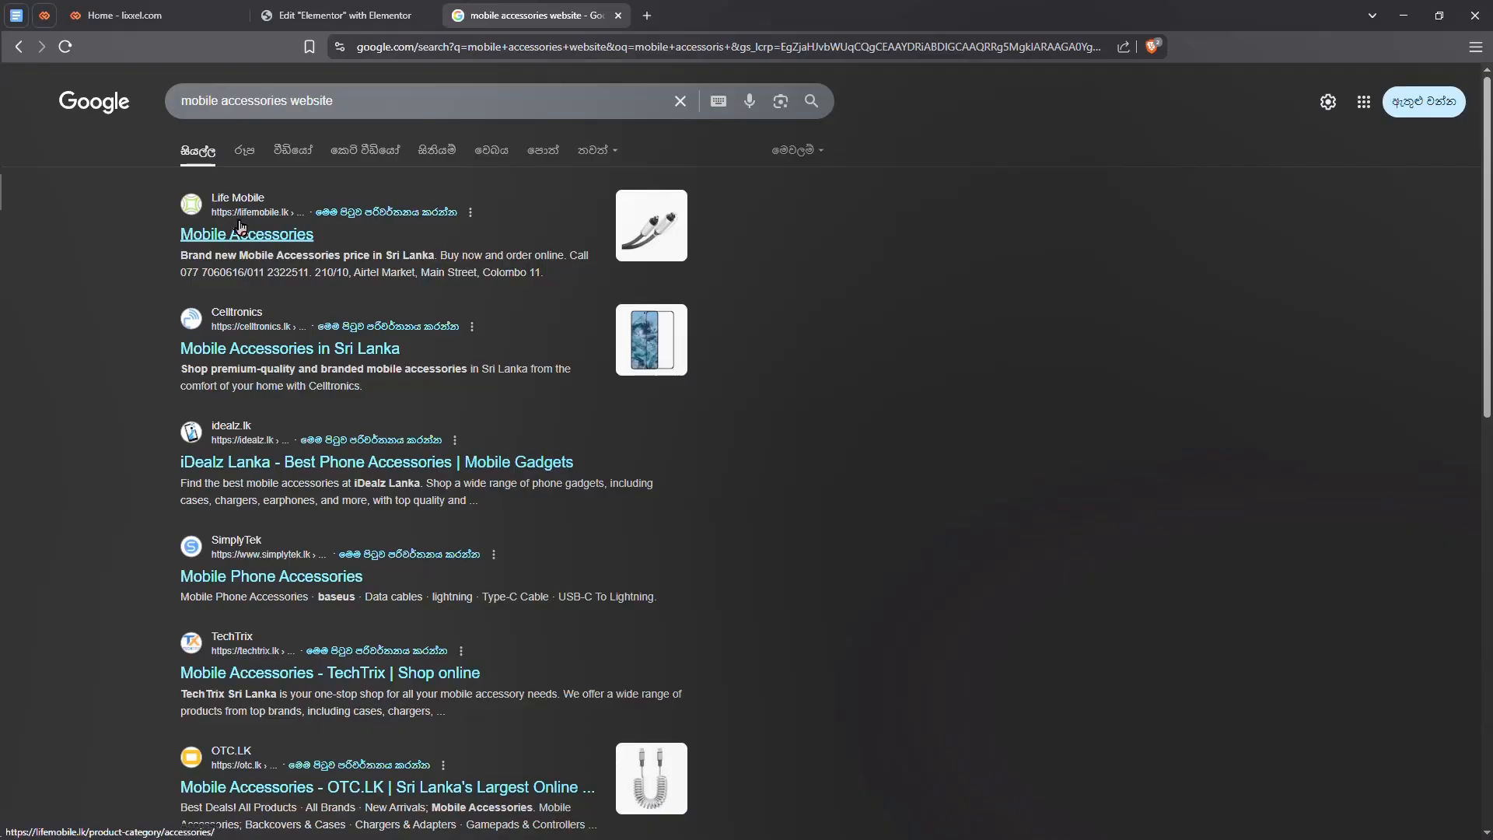
right_click(248, 238)
click(256, 251)
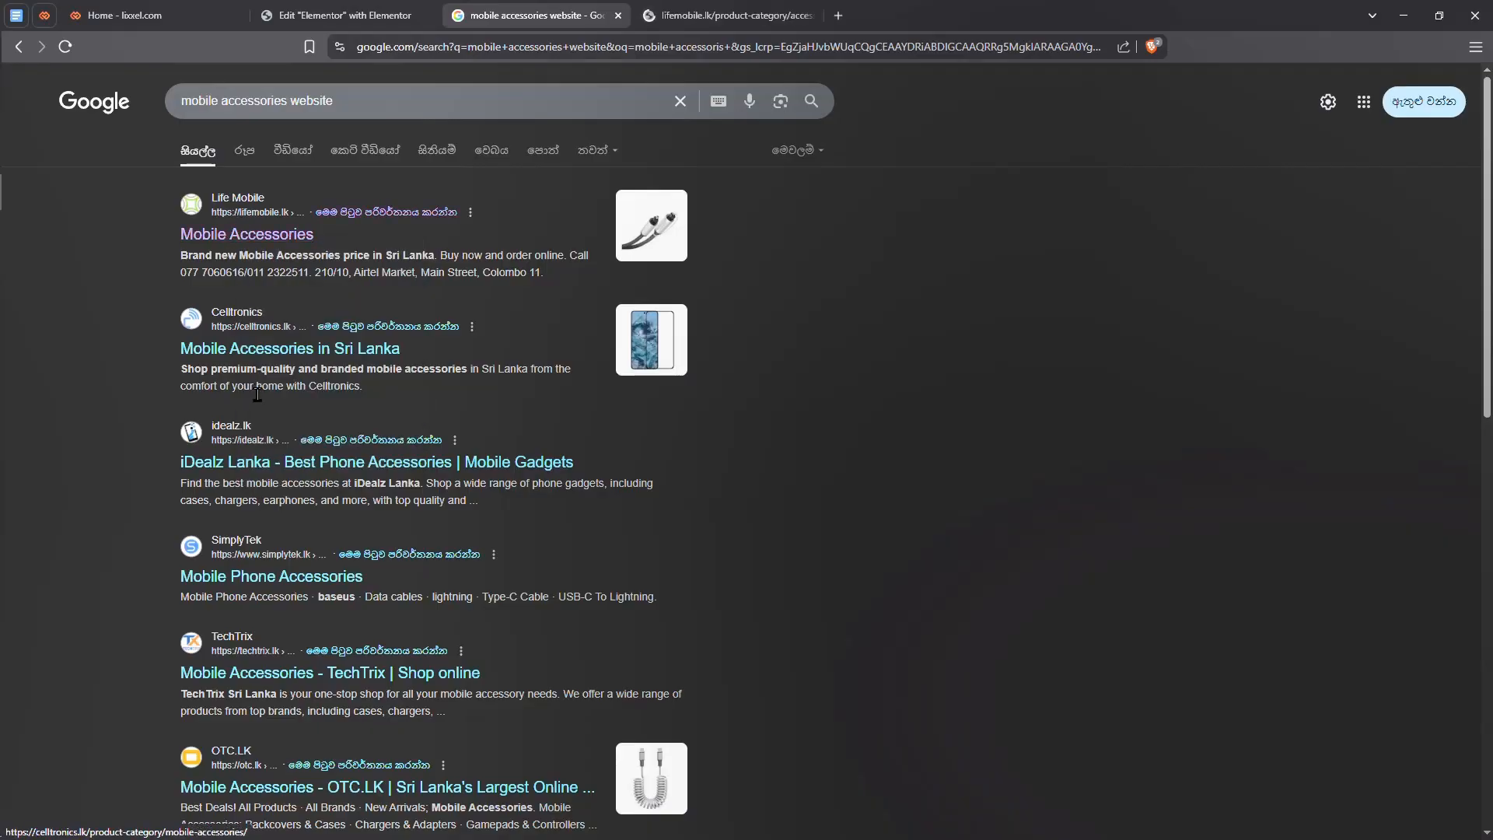
right_click(281, 354)
click(333, 370)
click(272, 462)
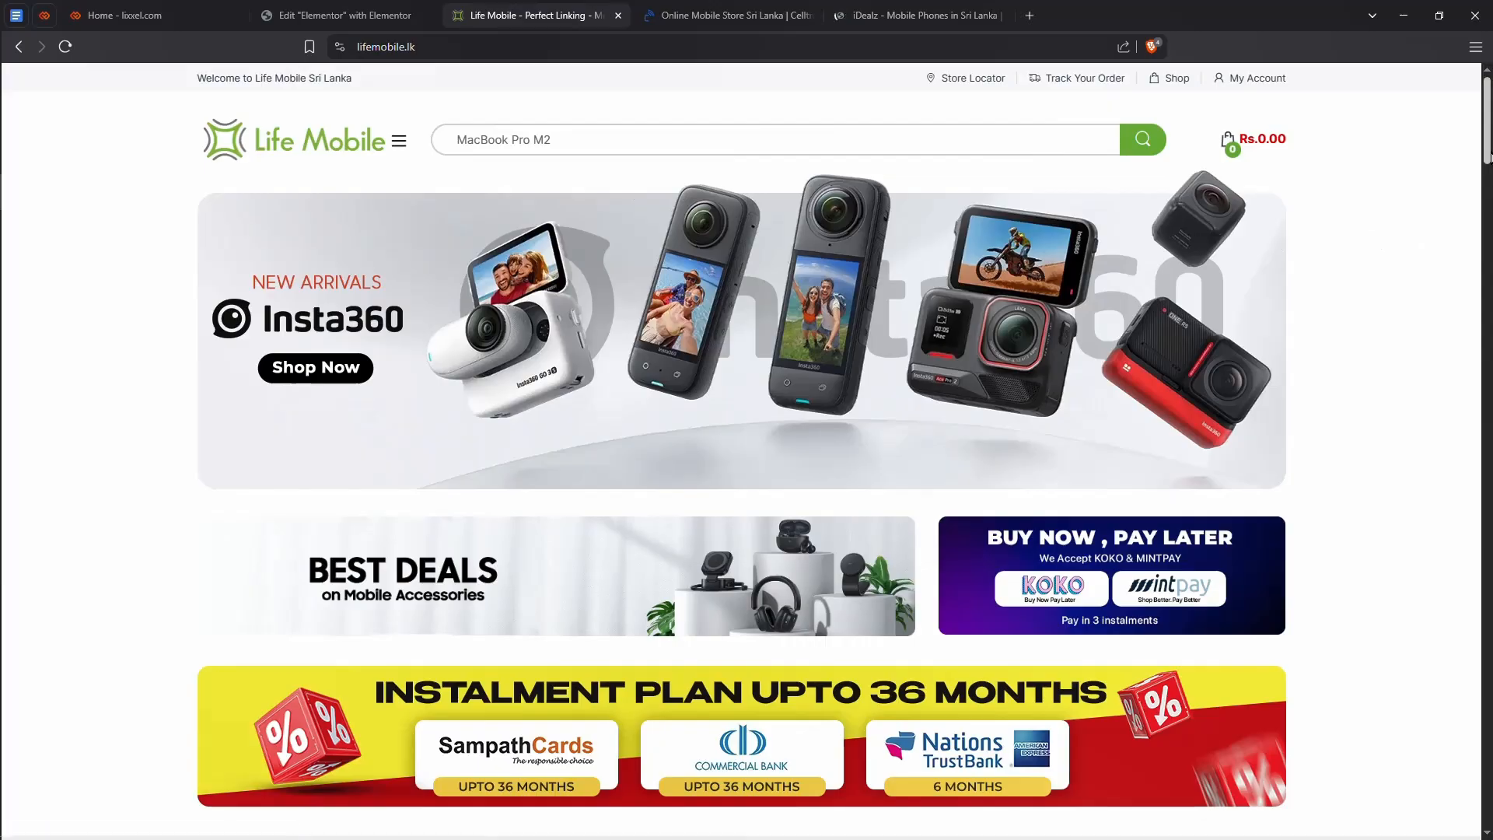
- Examine the layout of the Life Mobile homepage down to its footer and close that site
drag(1486, 152, 1489, 494)
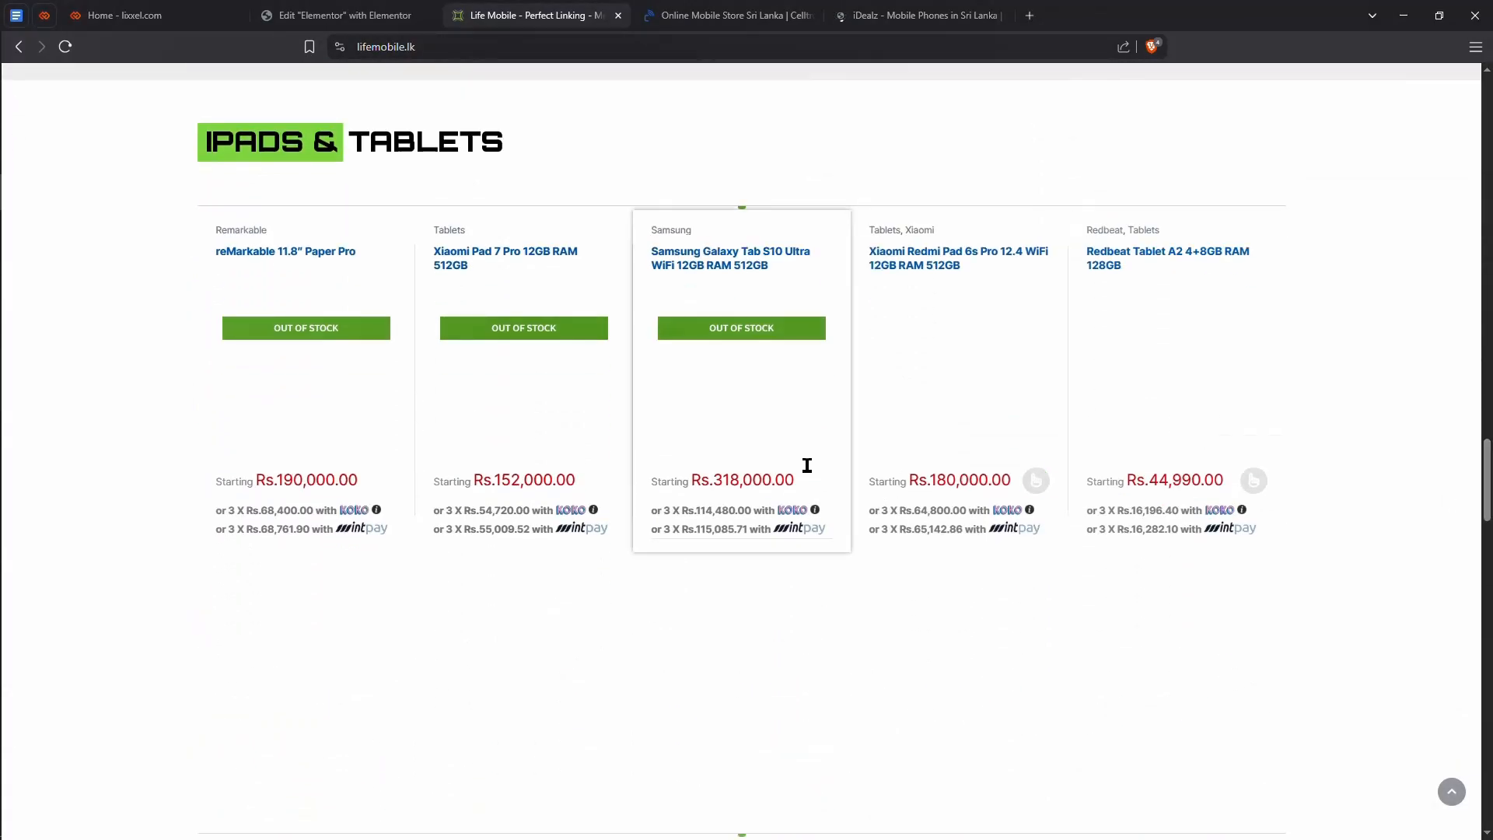
scroll(1322, 467, down, 8)
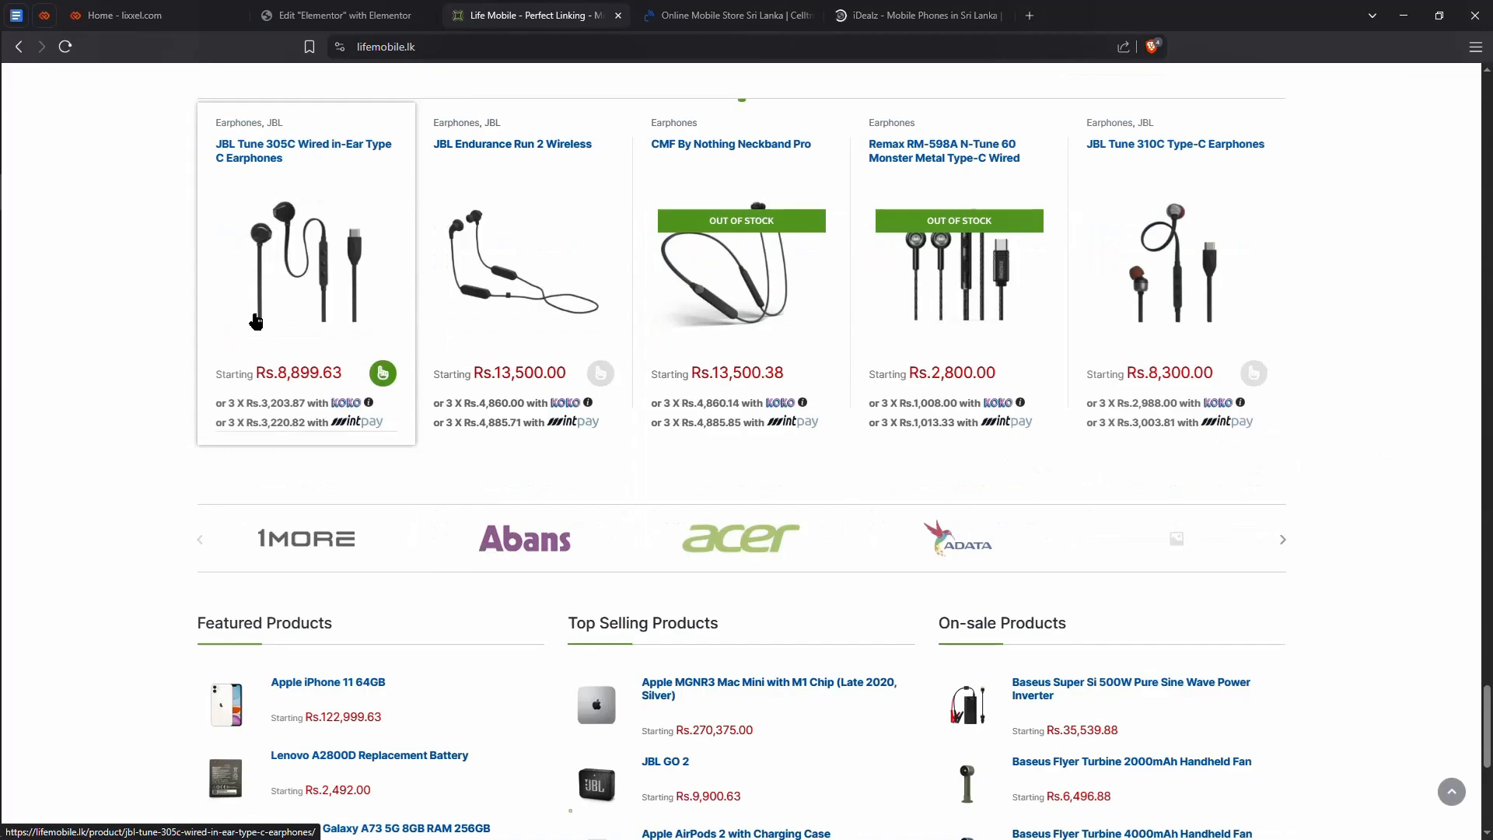
scroll(525, 447, down, 7)
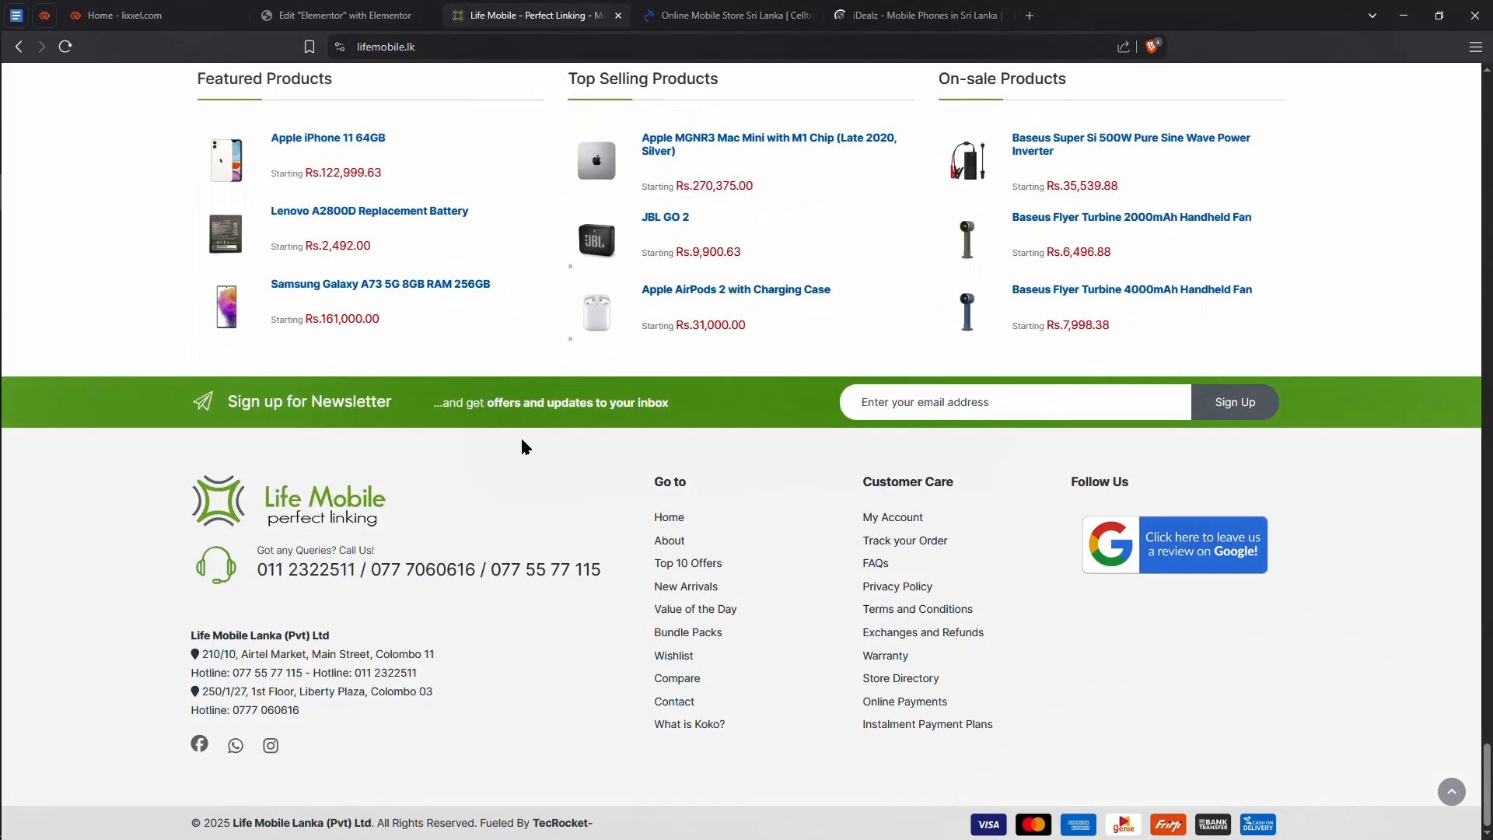
key(ctrl+w)
- Examine the product section layouts on the Celltronics and iDealz homepages
scroll(691, 619, down, 15)
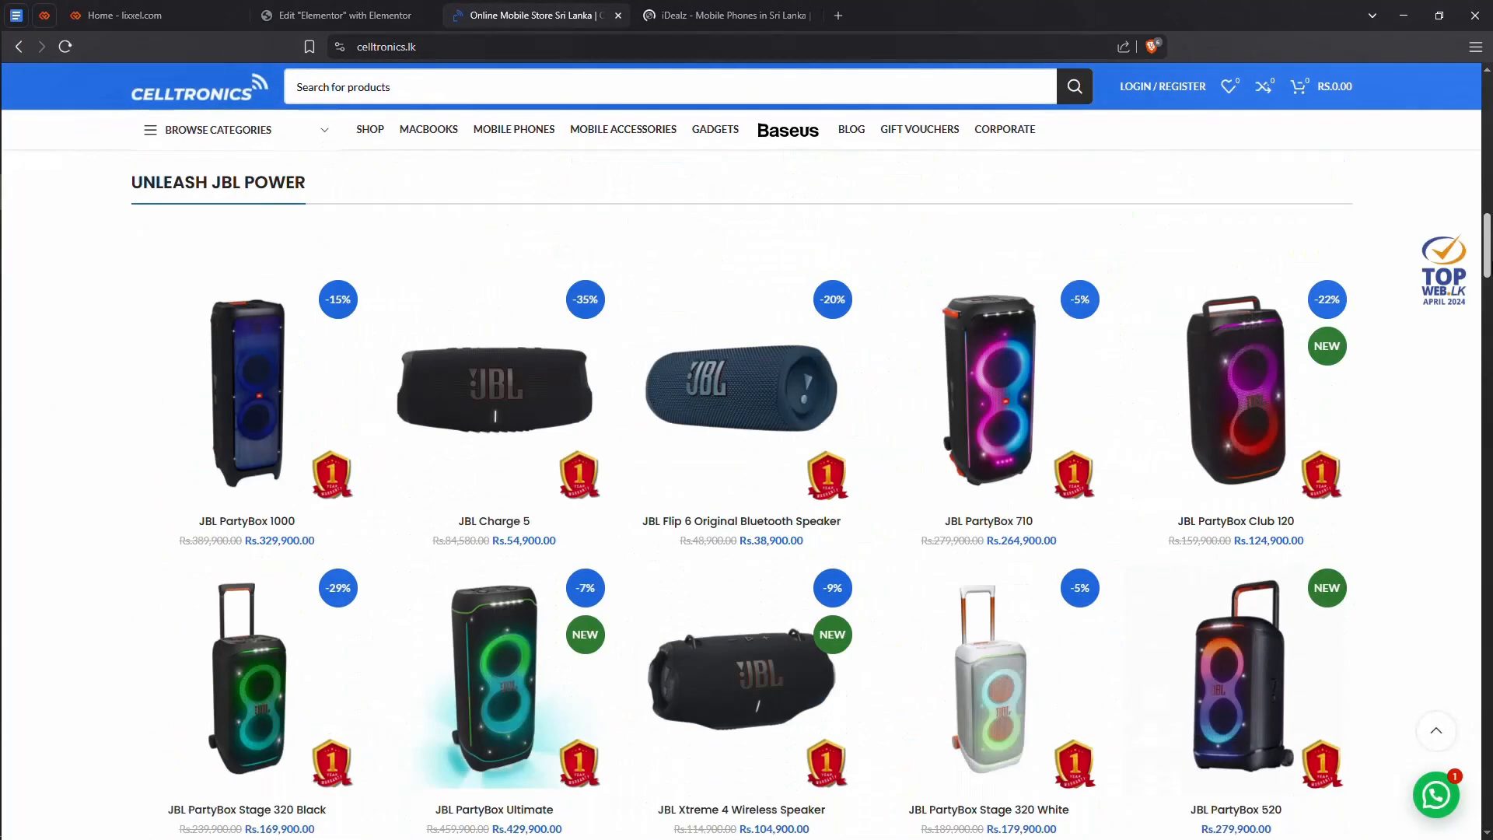
key(ctrl+Tab)
scroll(1490, 579, down, 20)
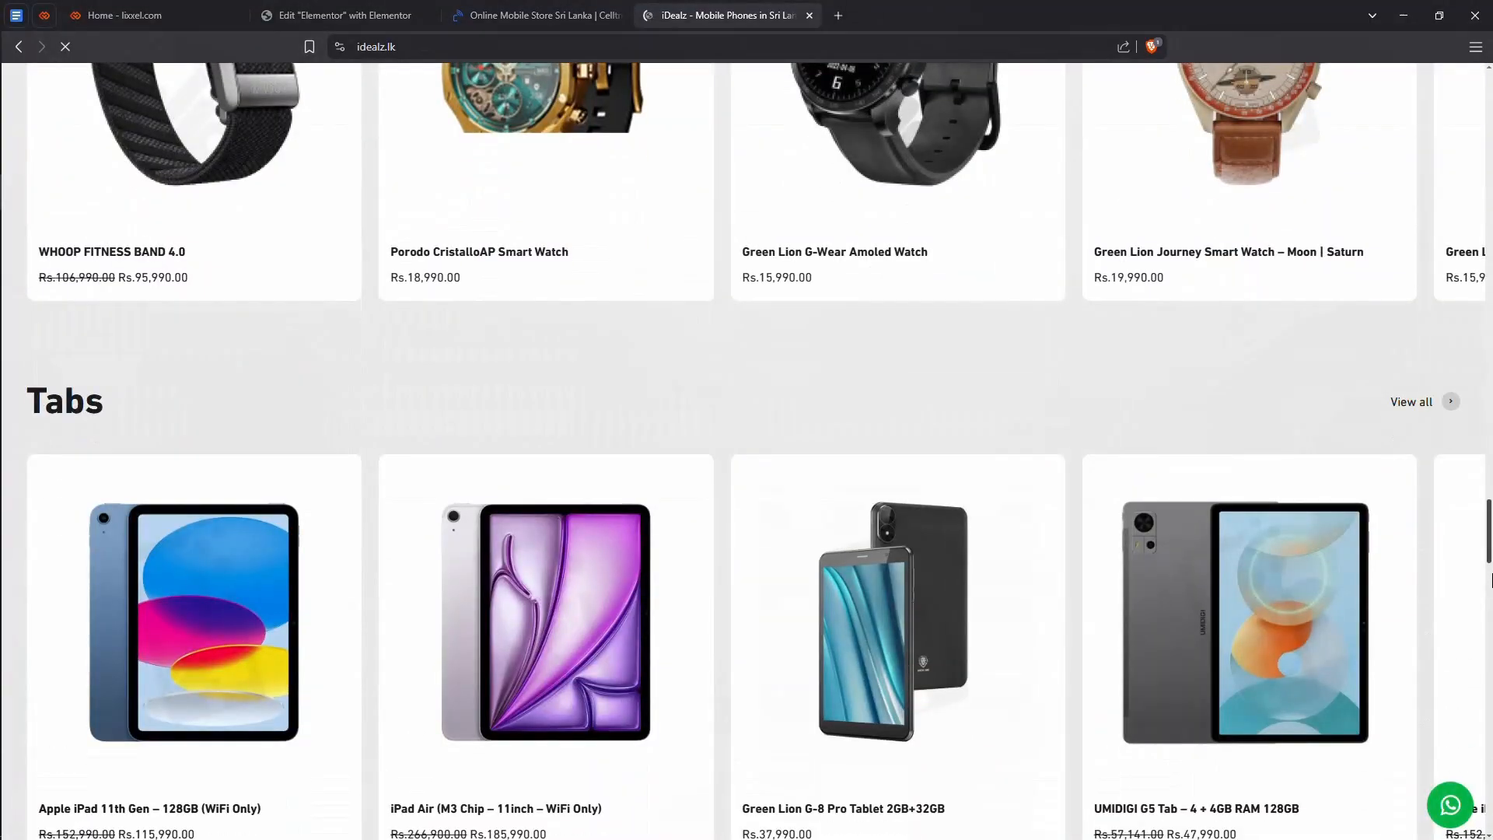
drag(1491, 580, 1485, 61)
click(539, 9)
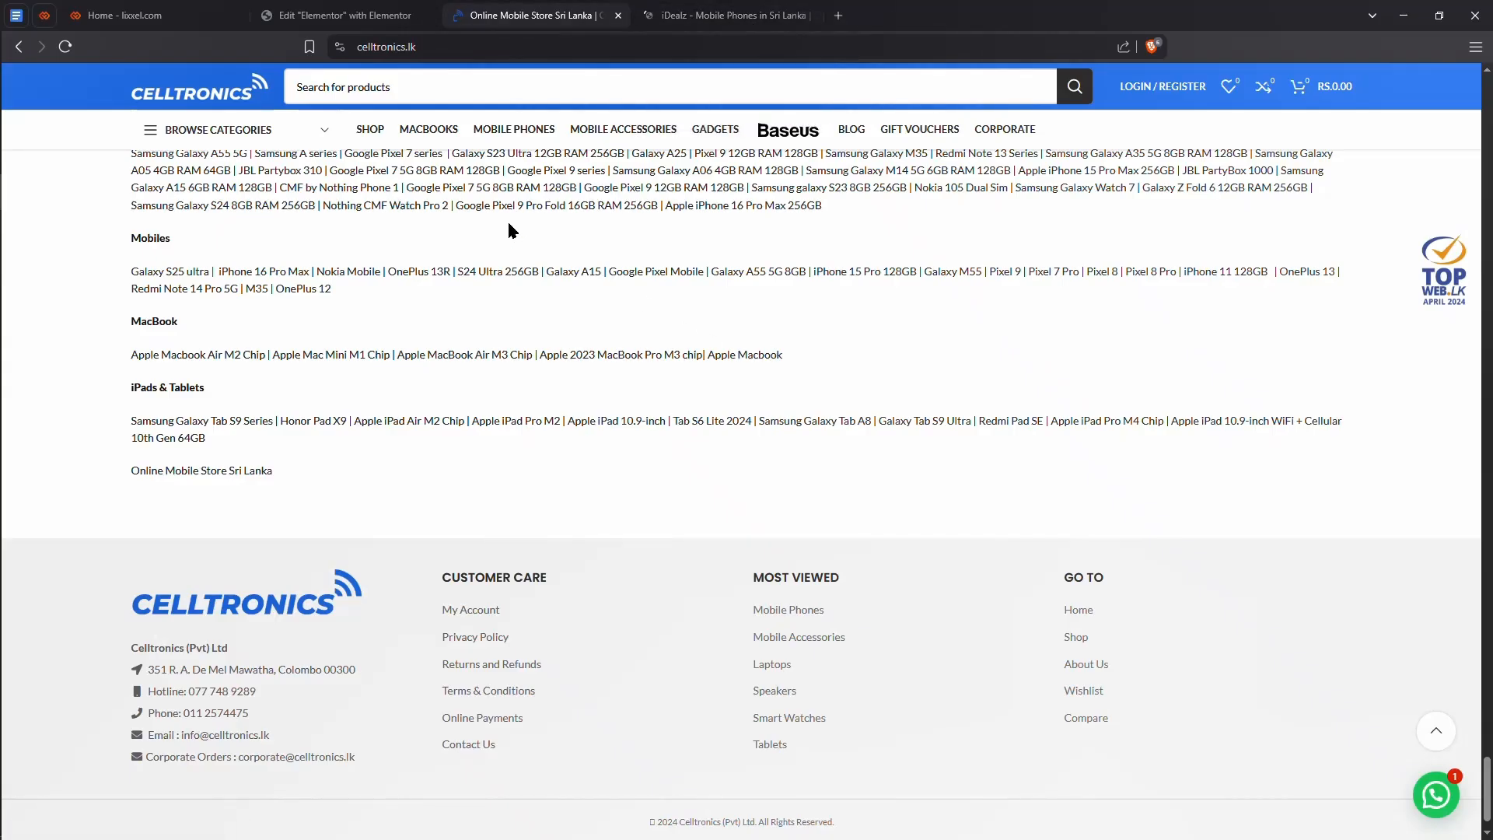
- Return to the Elementor page editor, open the RE template library and filter its page templates to Free
key(ctrl+shift+Tab)
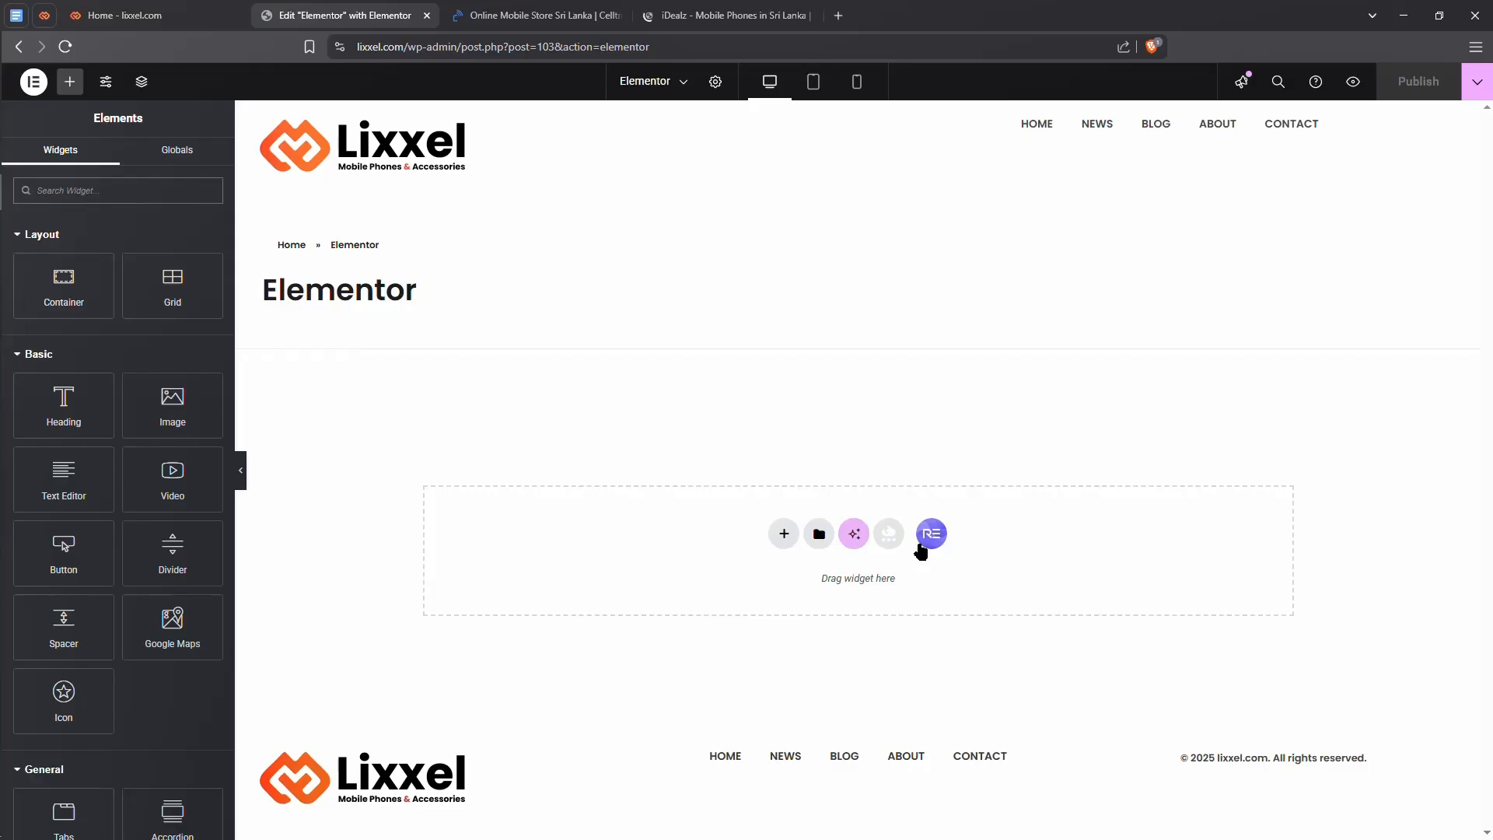
click(920, 546)
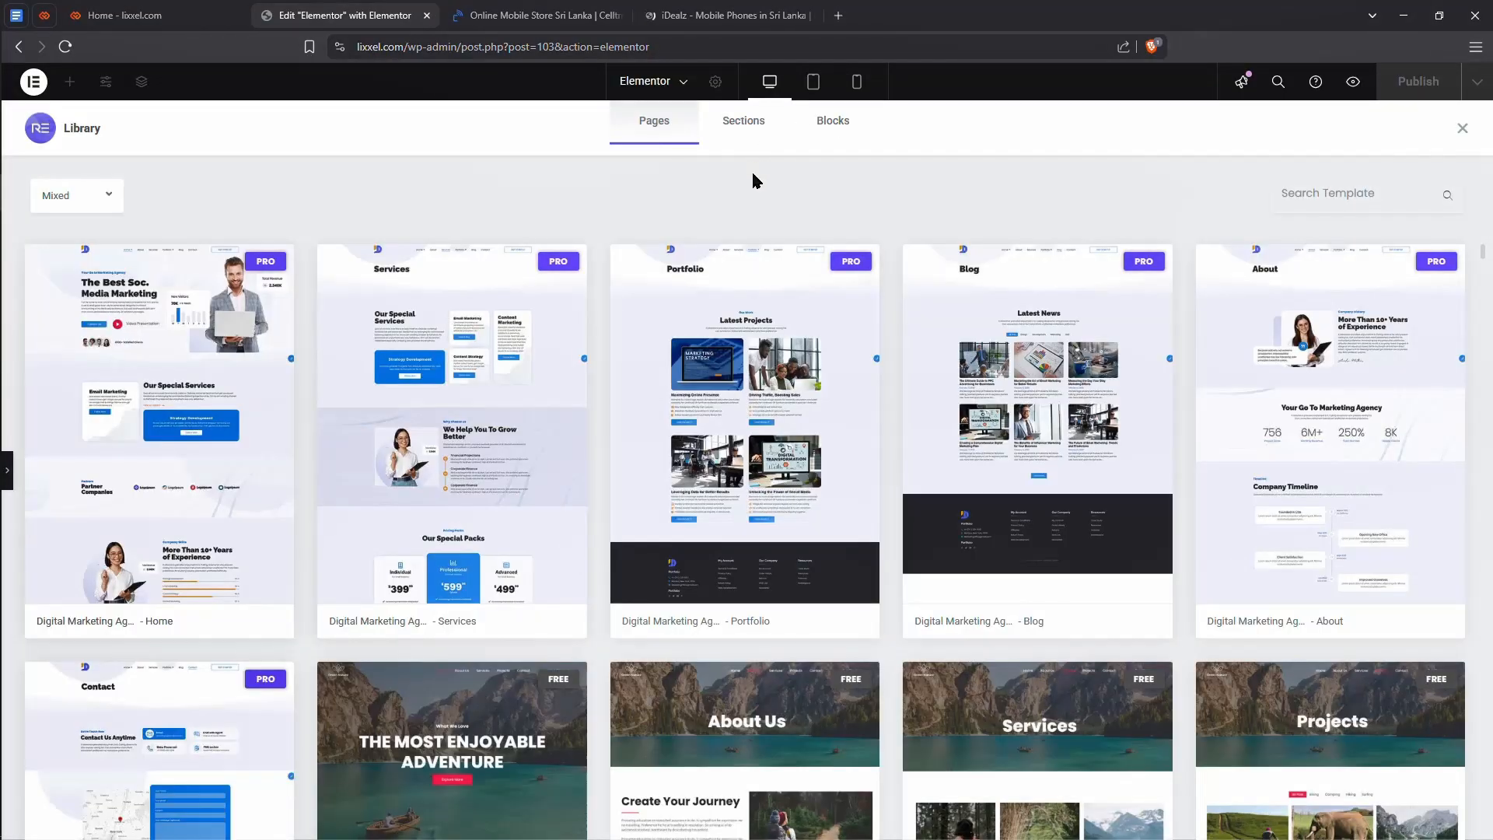
mouse_move(513, 286)
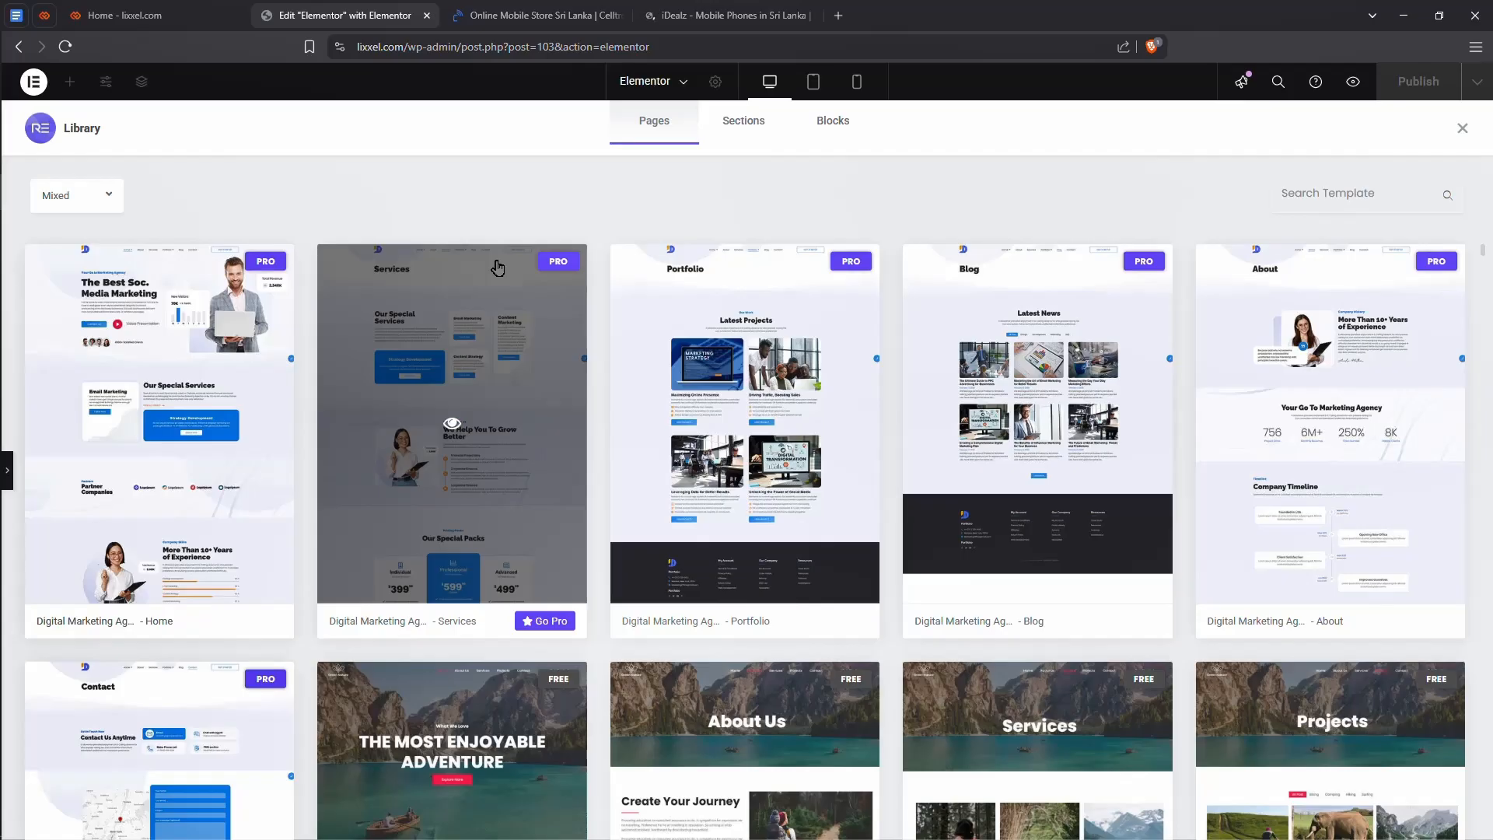
click(42, 199)
click(84, 263)
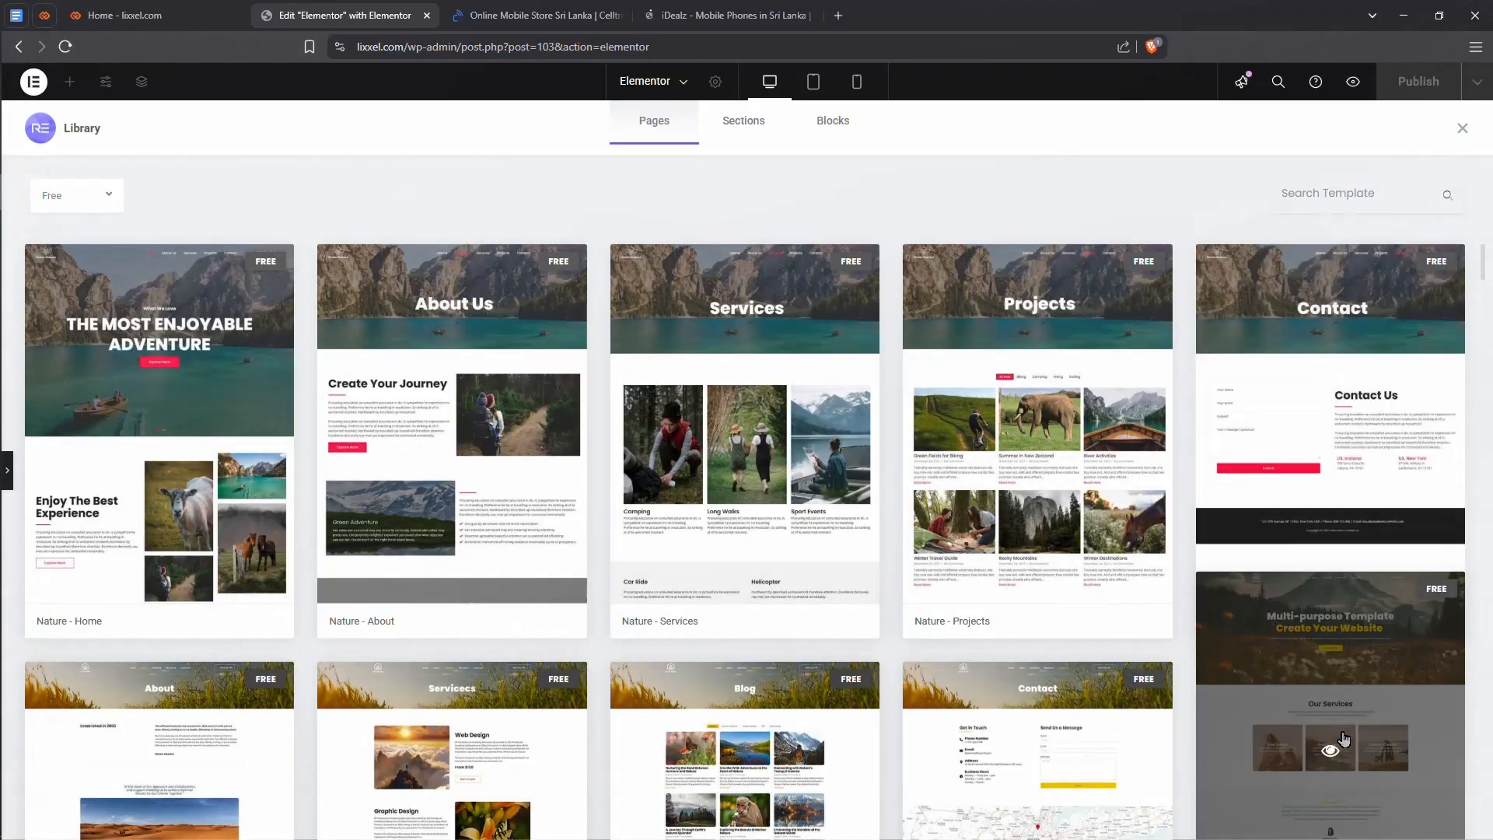
- Browse the free page templates for a home page design suited to a mobile phones and accessories site
scroll(319, 789, down, 5)
scroll(1049, 727, down, 4)
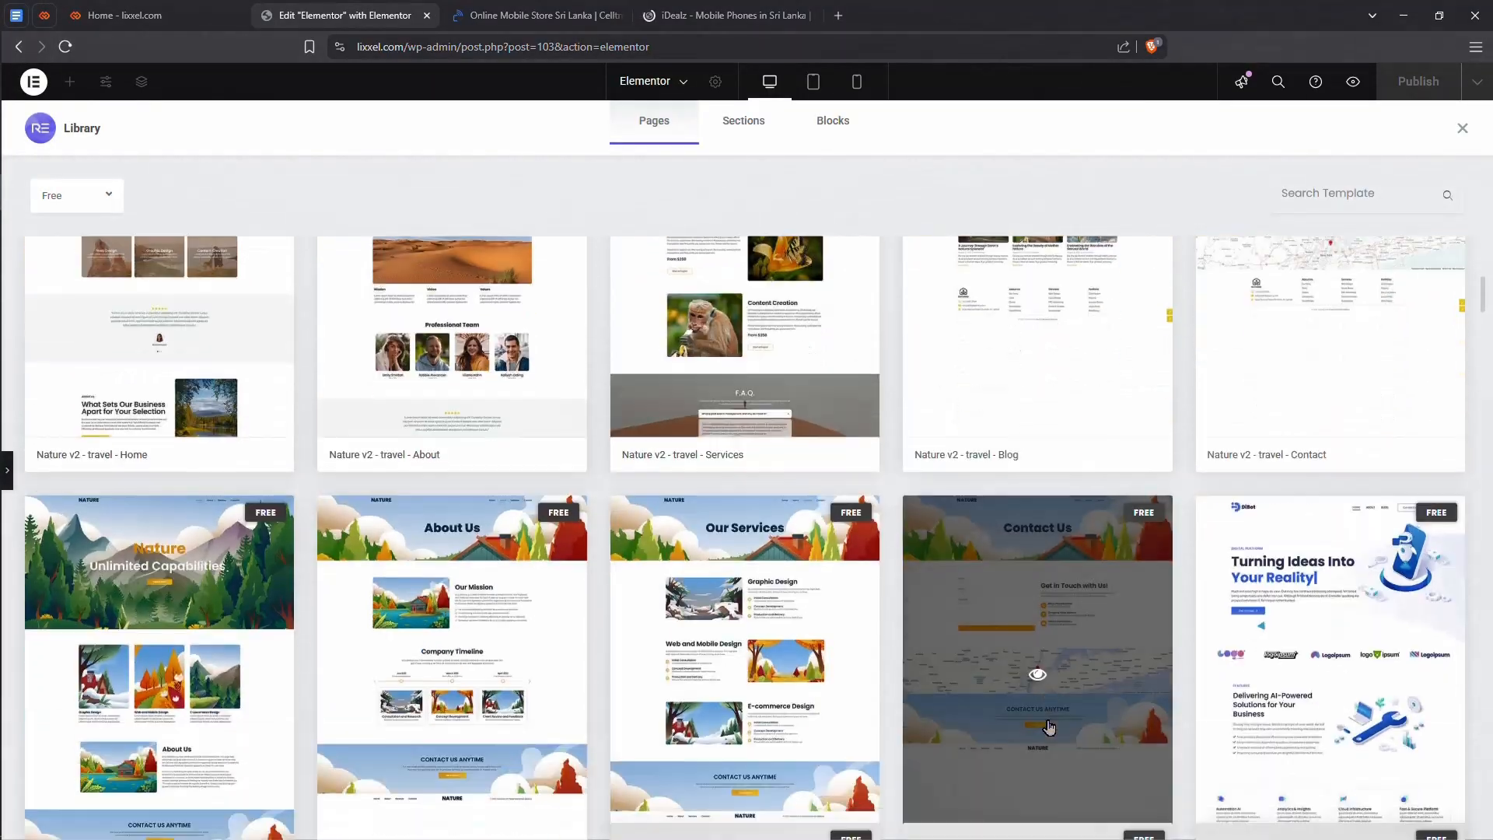
mouse_move(770, 684)
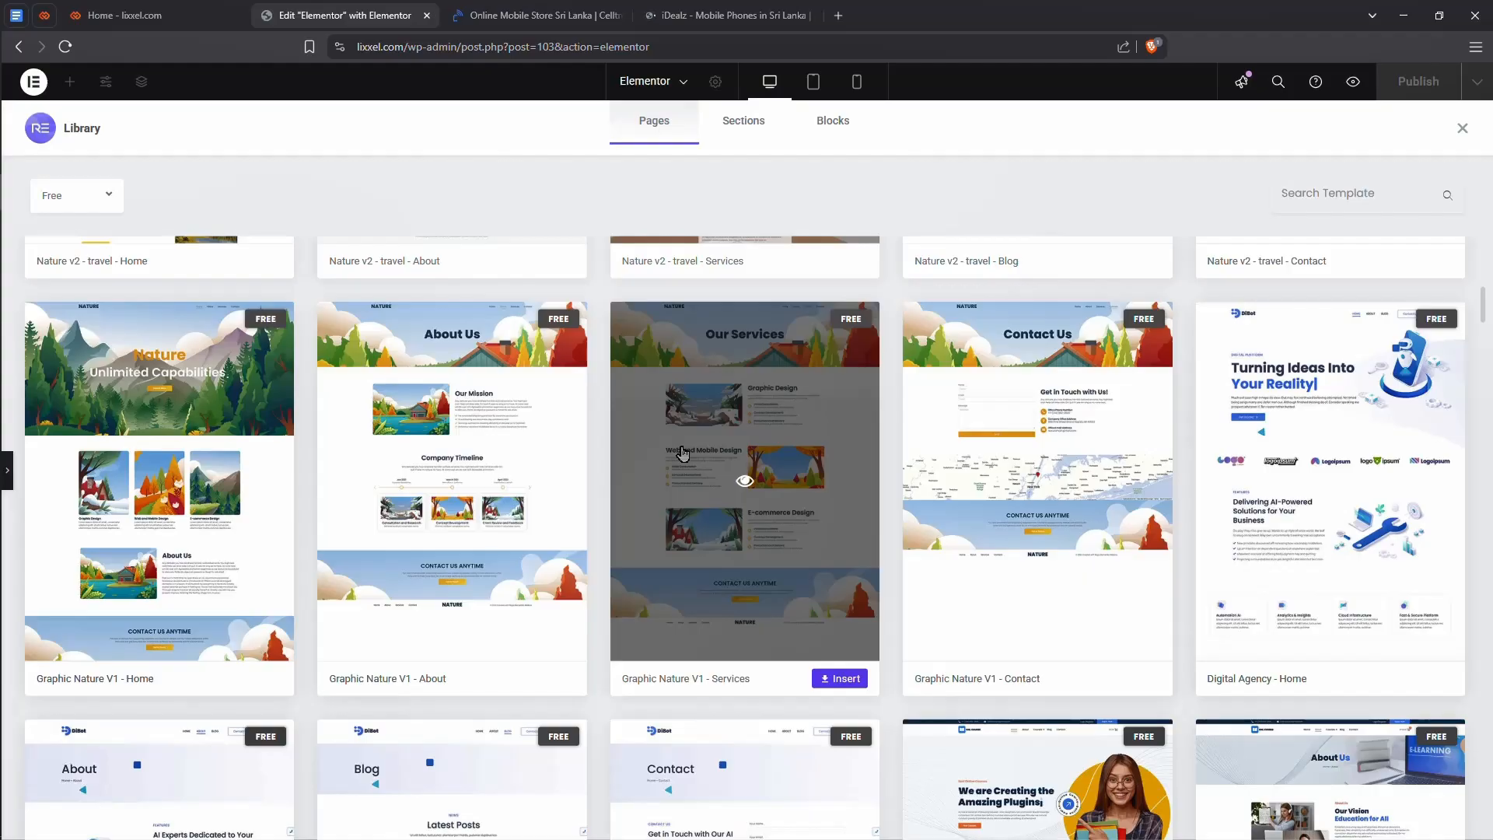
scroll(682, 454, down, 5)
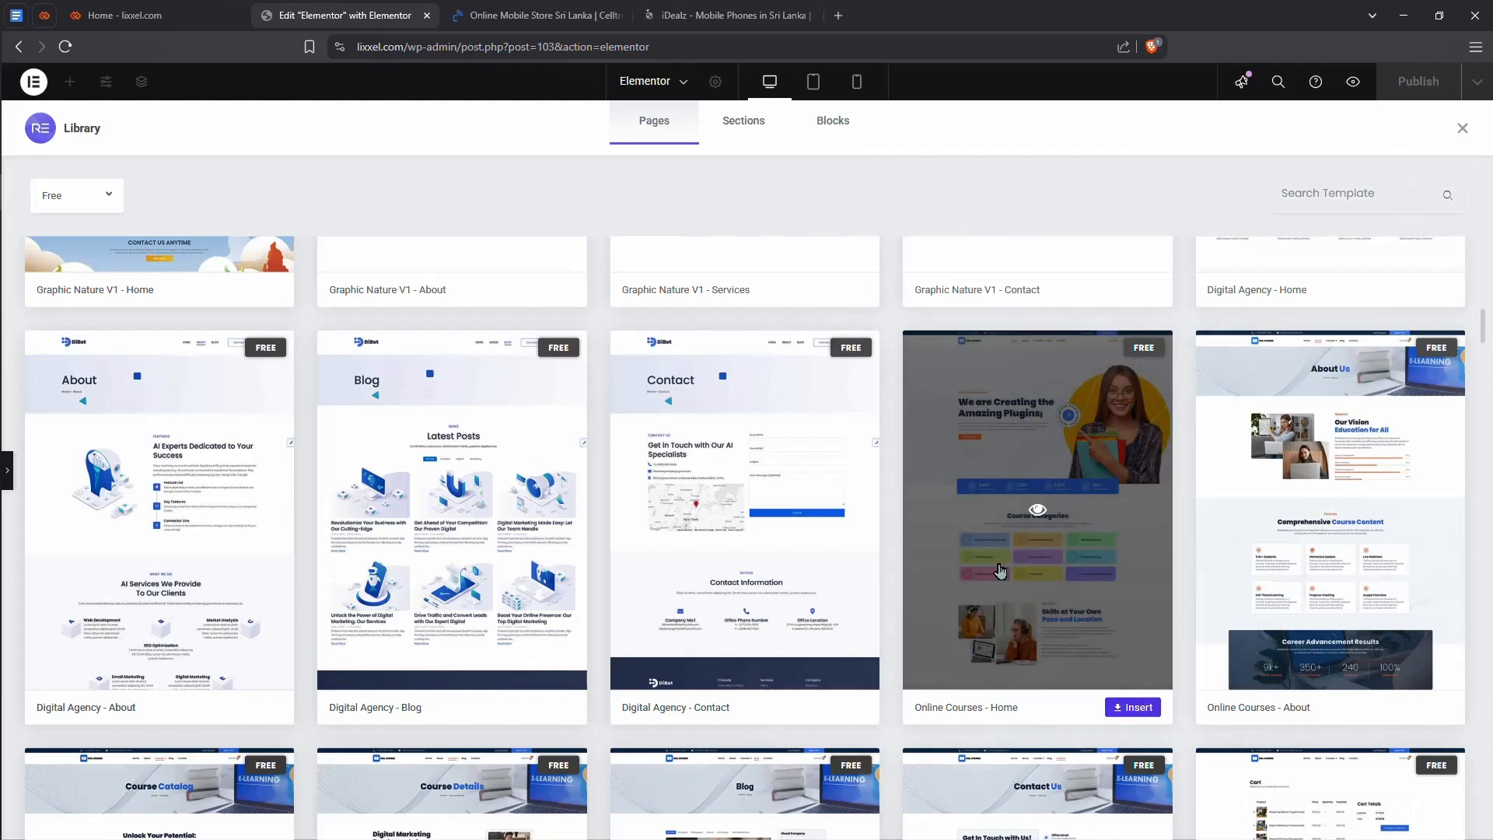
scroll(933, 590, down, 2)
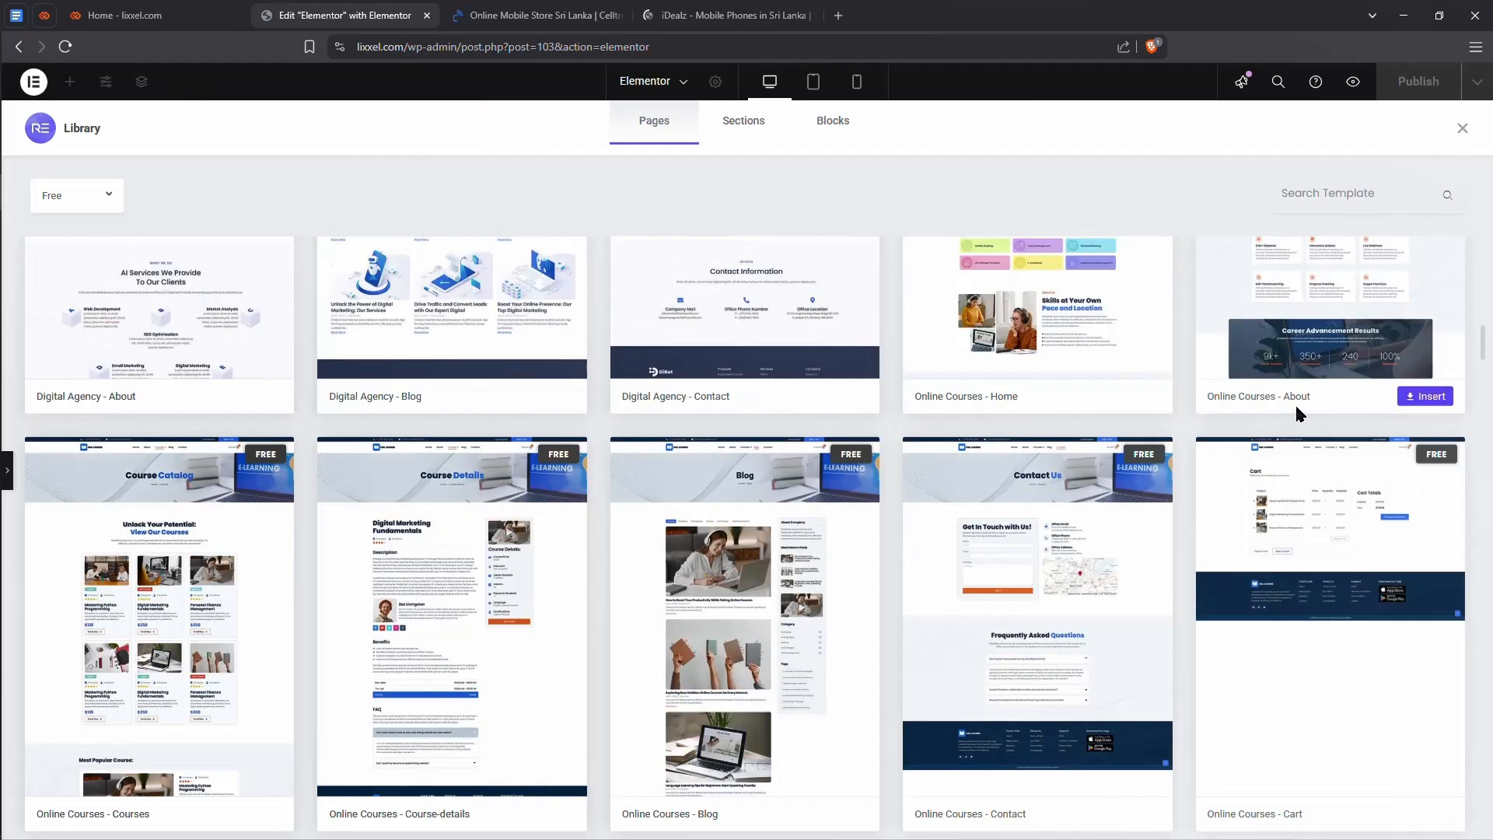
scroll(1294, 402, down, 3)
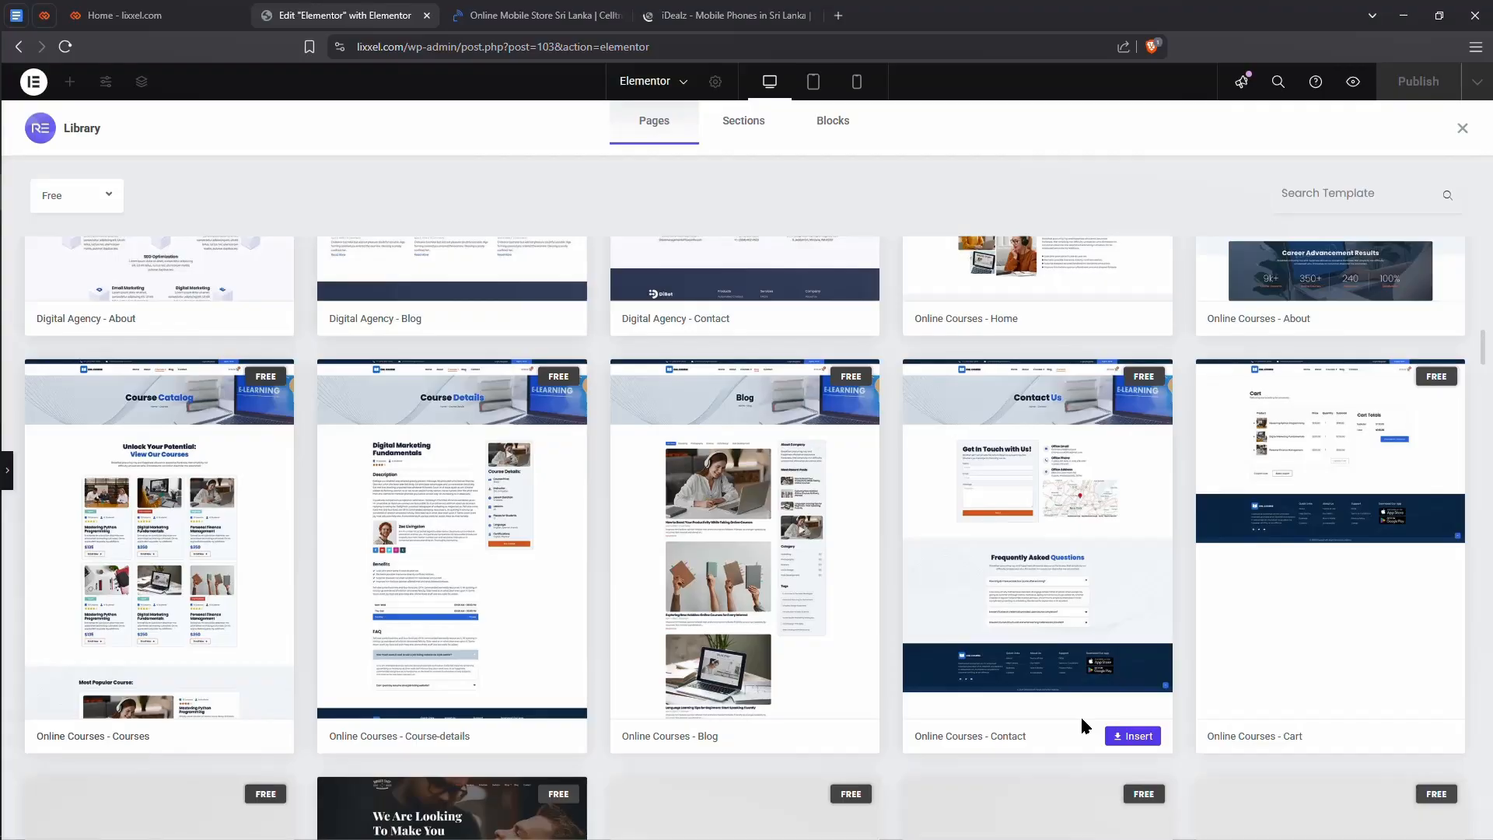
scroll(1080, 715, up, 3)
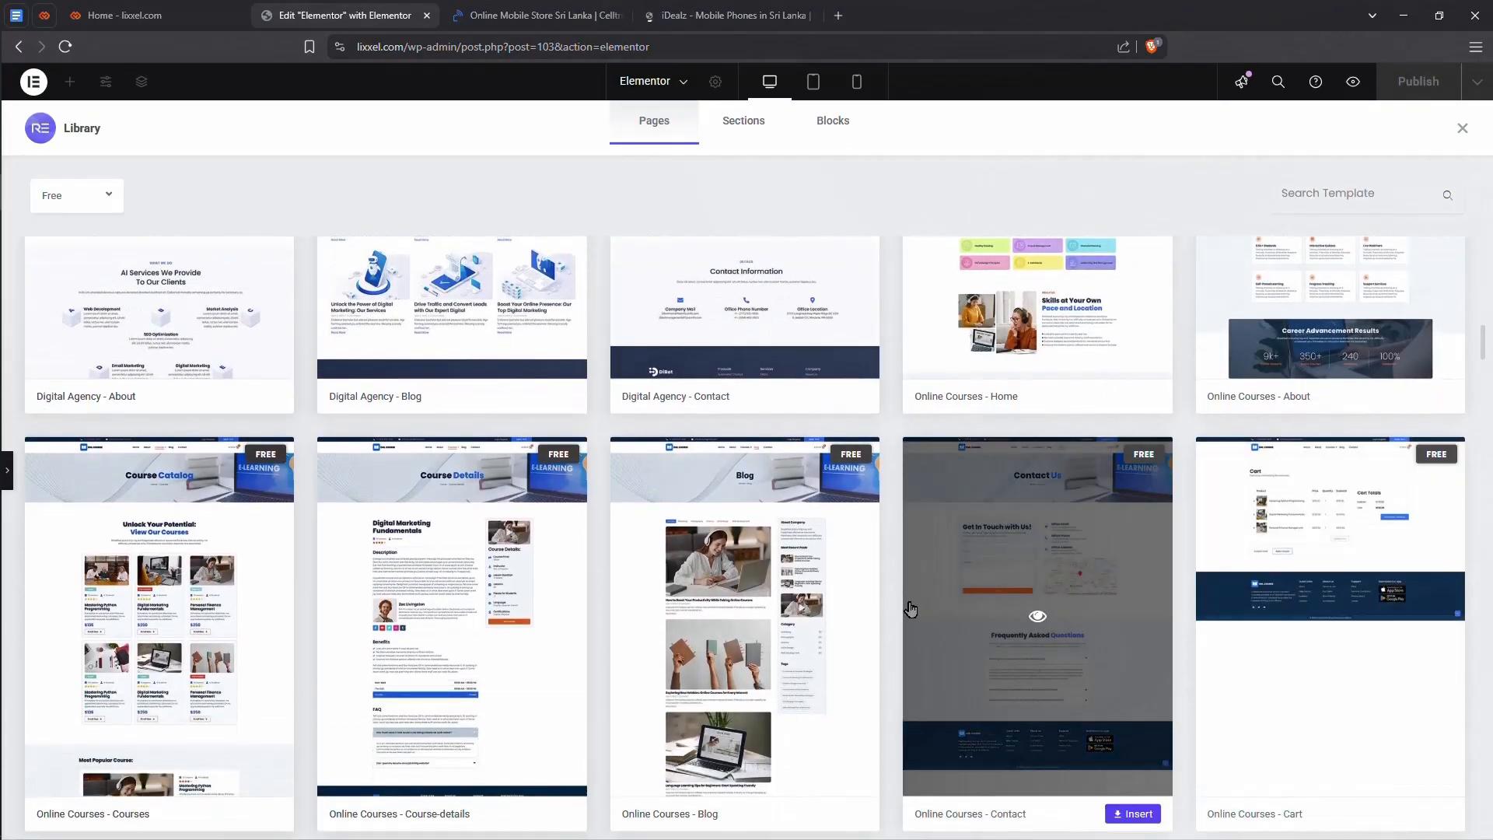
scroll(883, 641, down, 5)
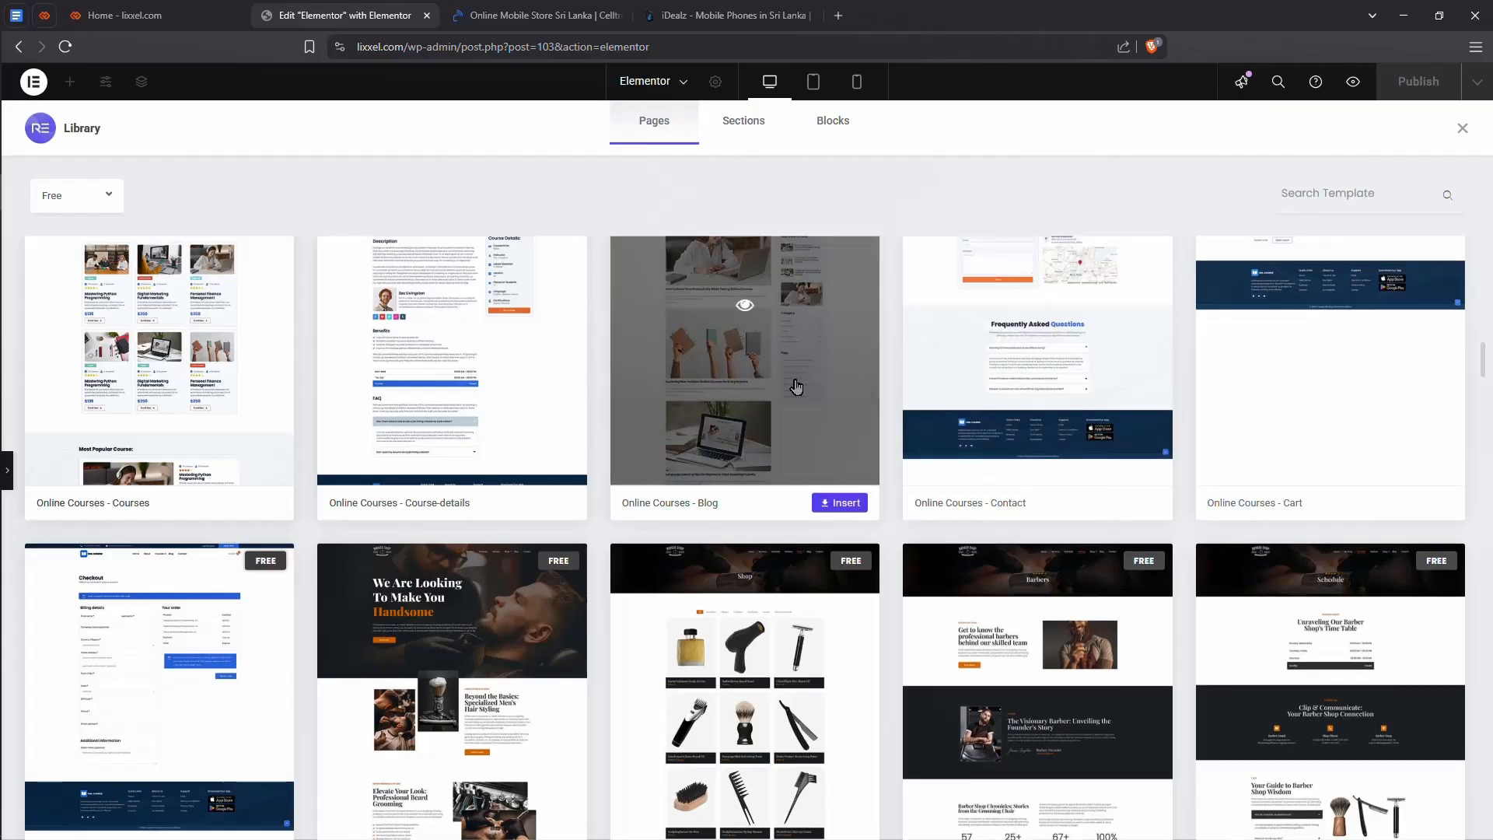
scroll(795, 397, up, 3)
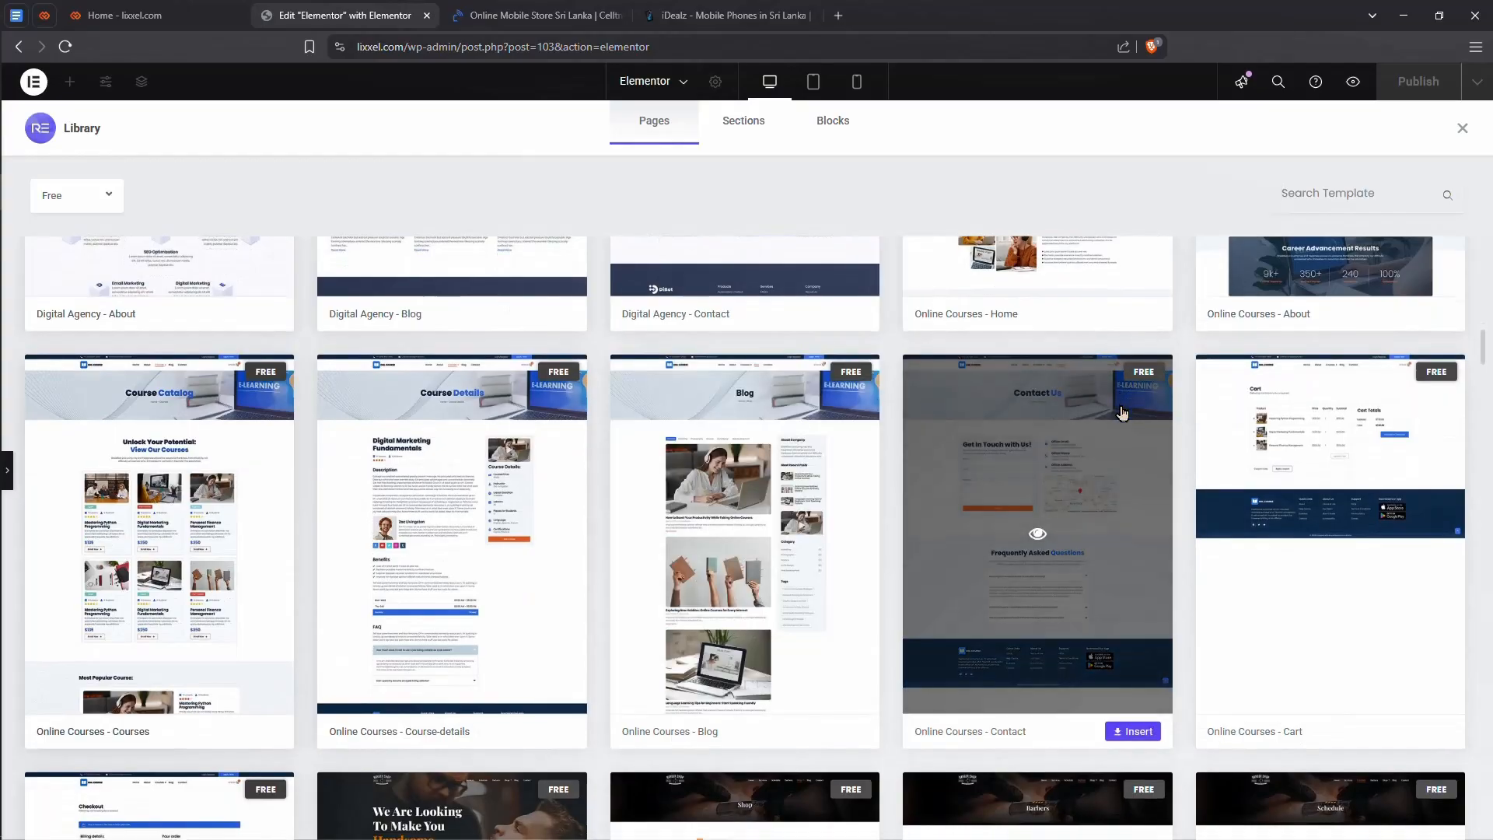
scroll(1042, 427, down, 9)
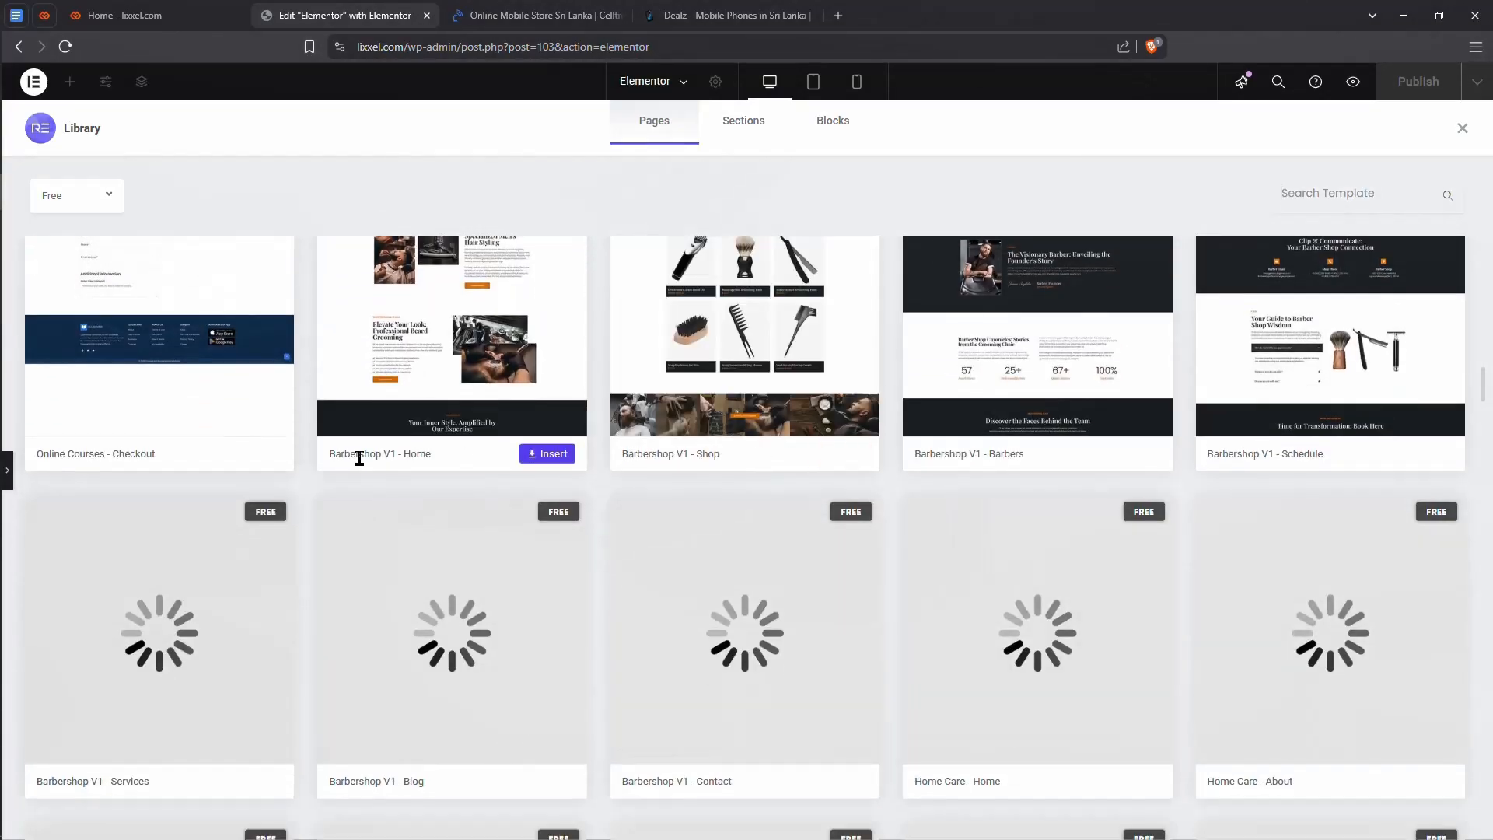
scroll(436, 368, down, 3)
scroll(439, 377, down, 6)
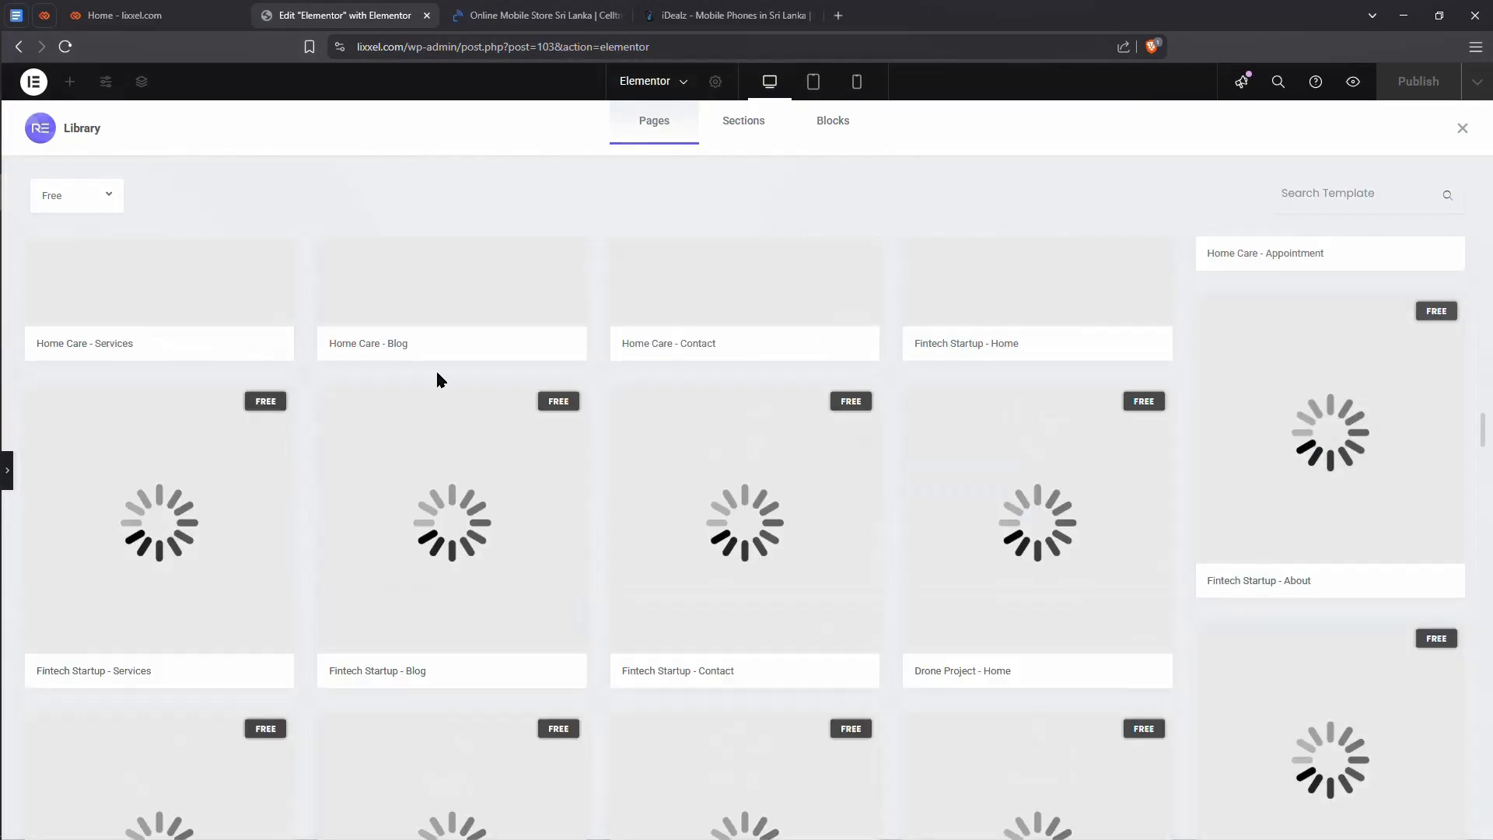
scroll(274, 499, down, 8)
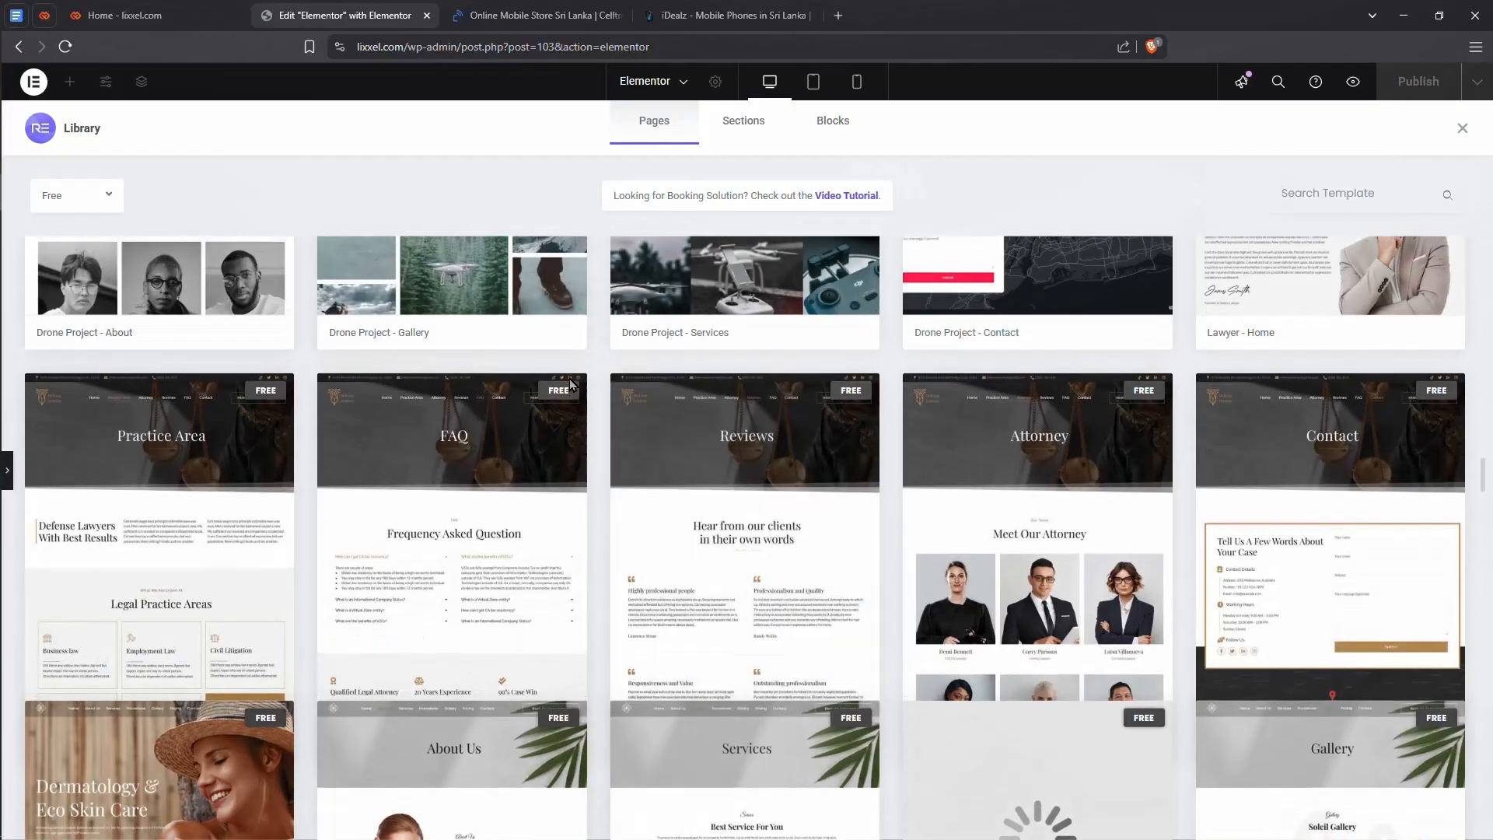
scroll(544, 497, up, 2)
scroll(745, 471, down, 3)
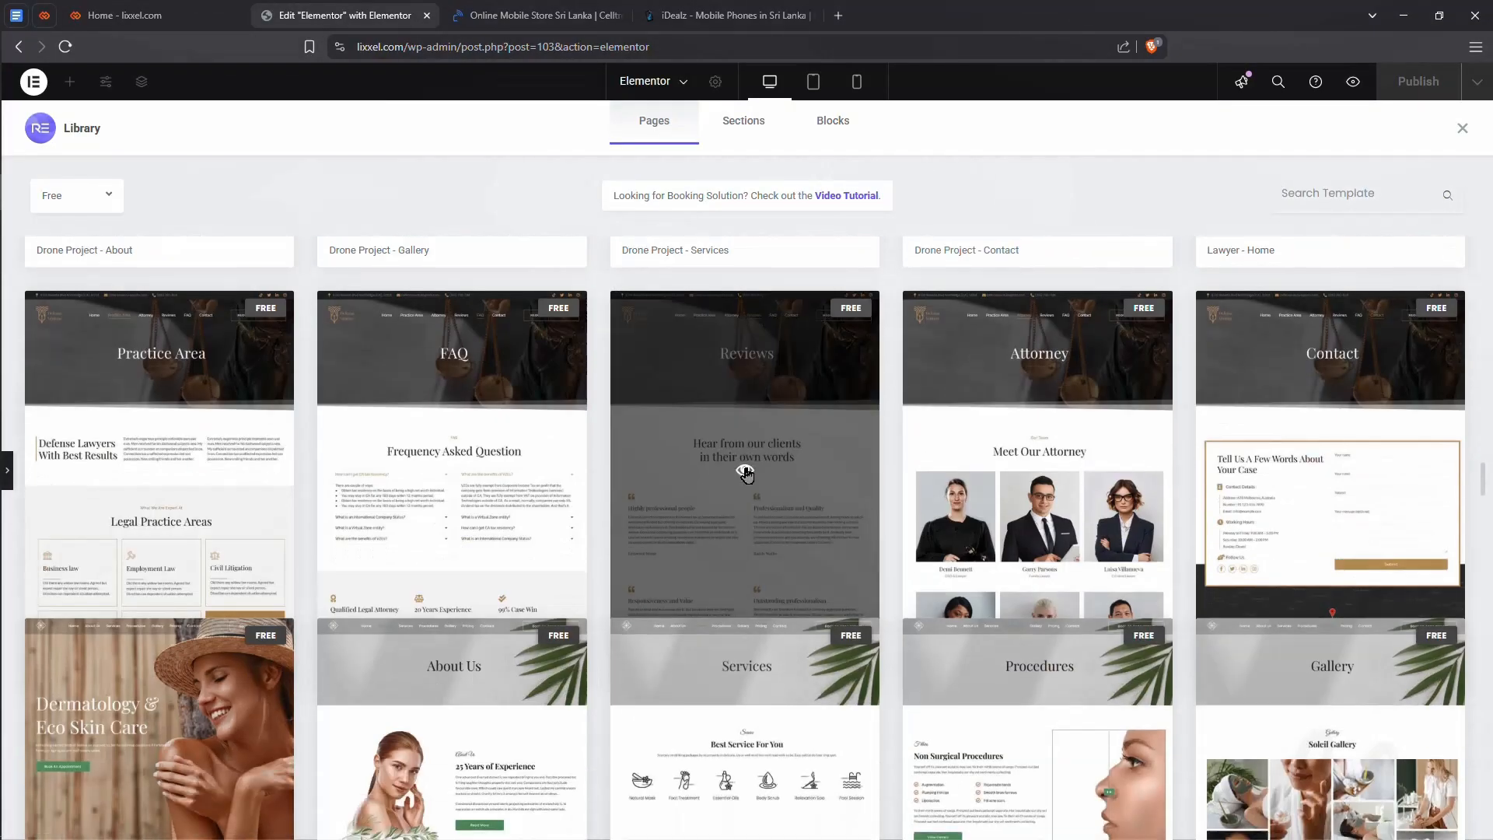
- Find the Drone Project - Home template among the free pages and insert it into the page
scroll(734, 479, down, 15)
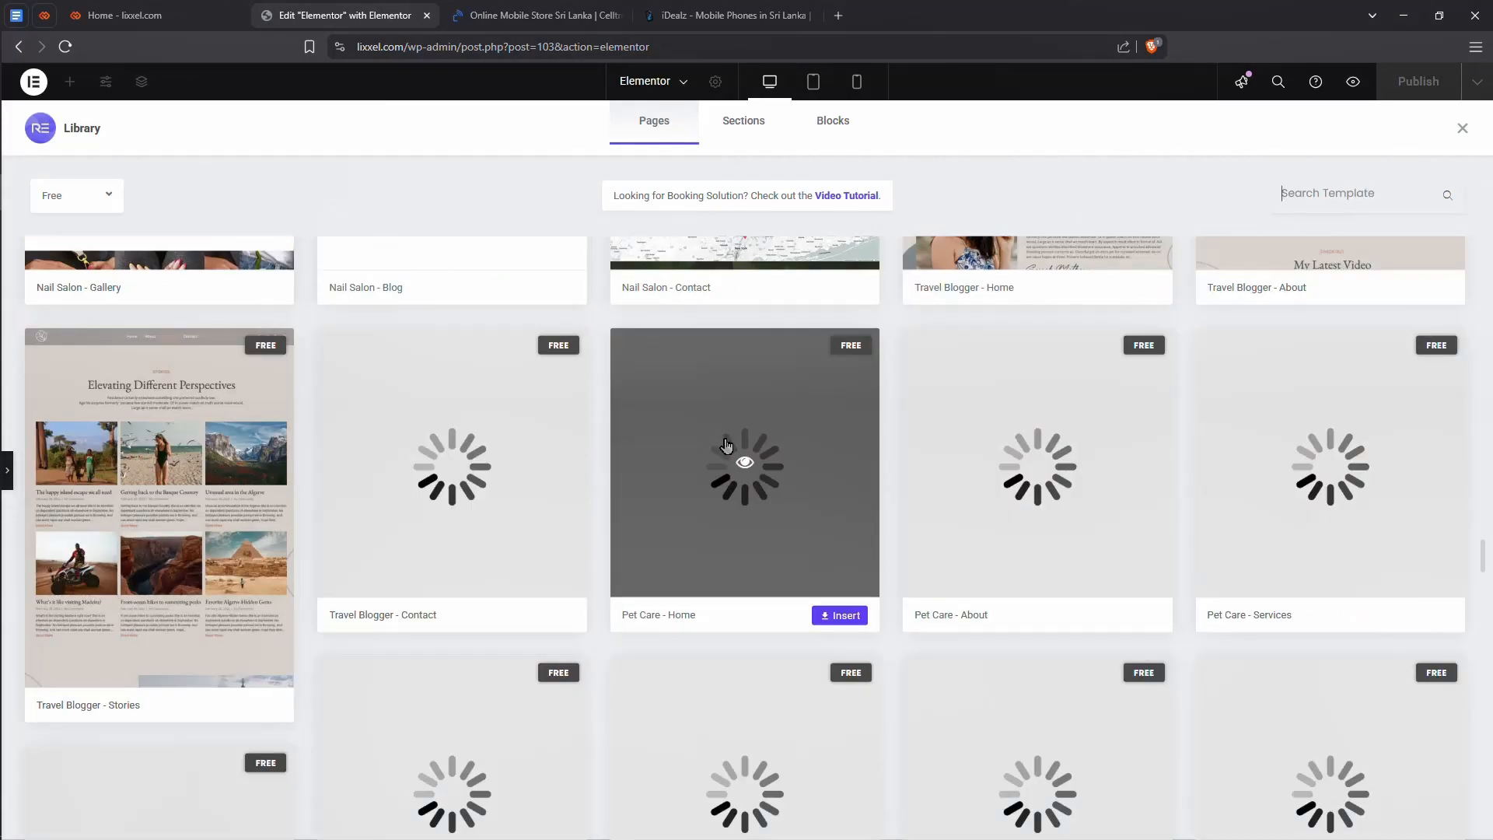
scroll(726, 447, up, 15)
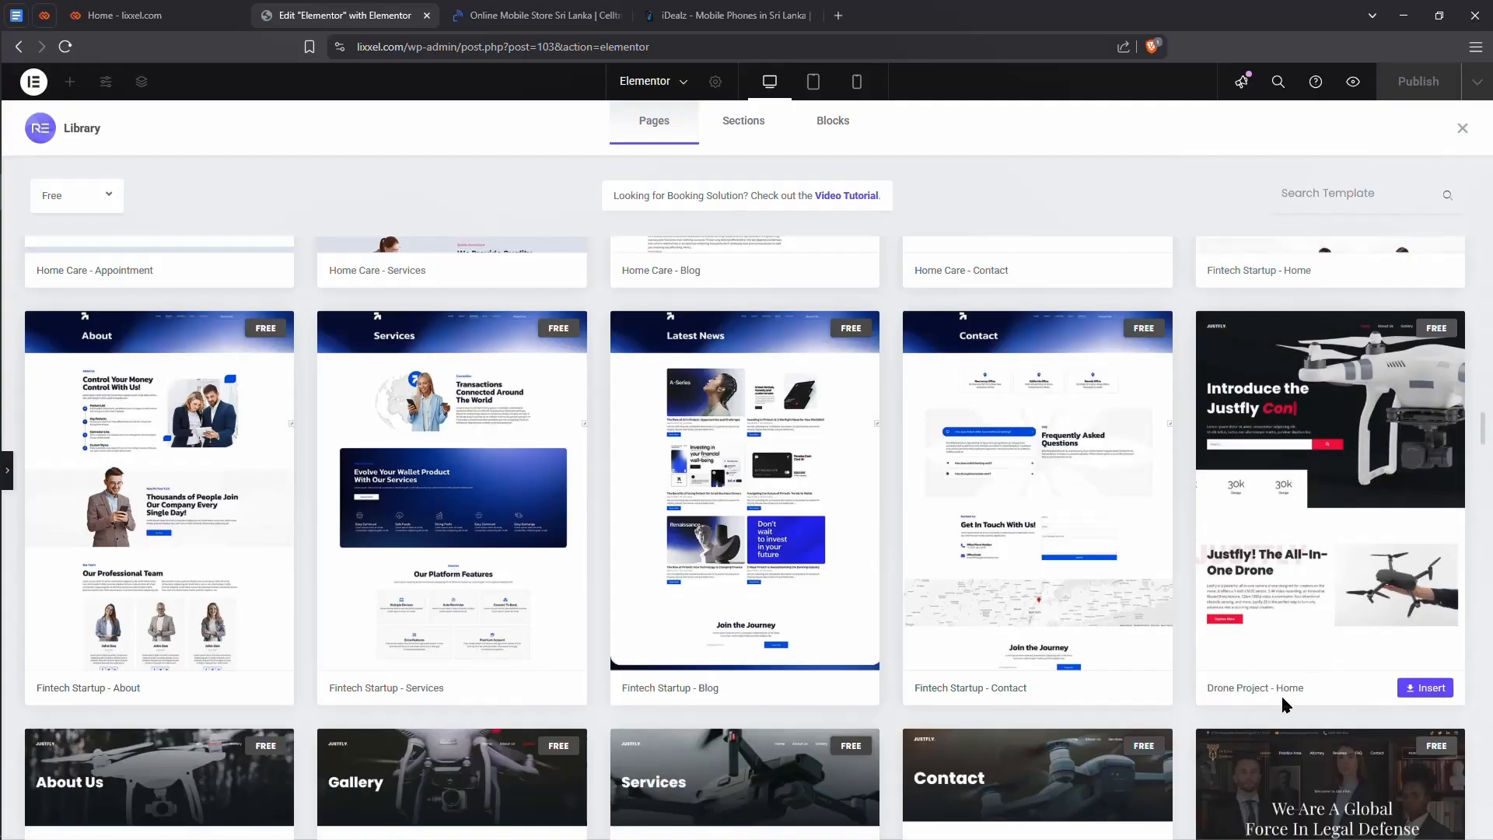
click(1421, 691)
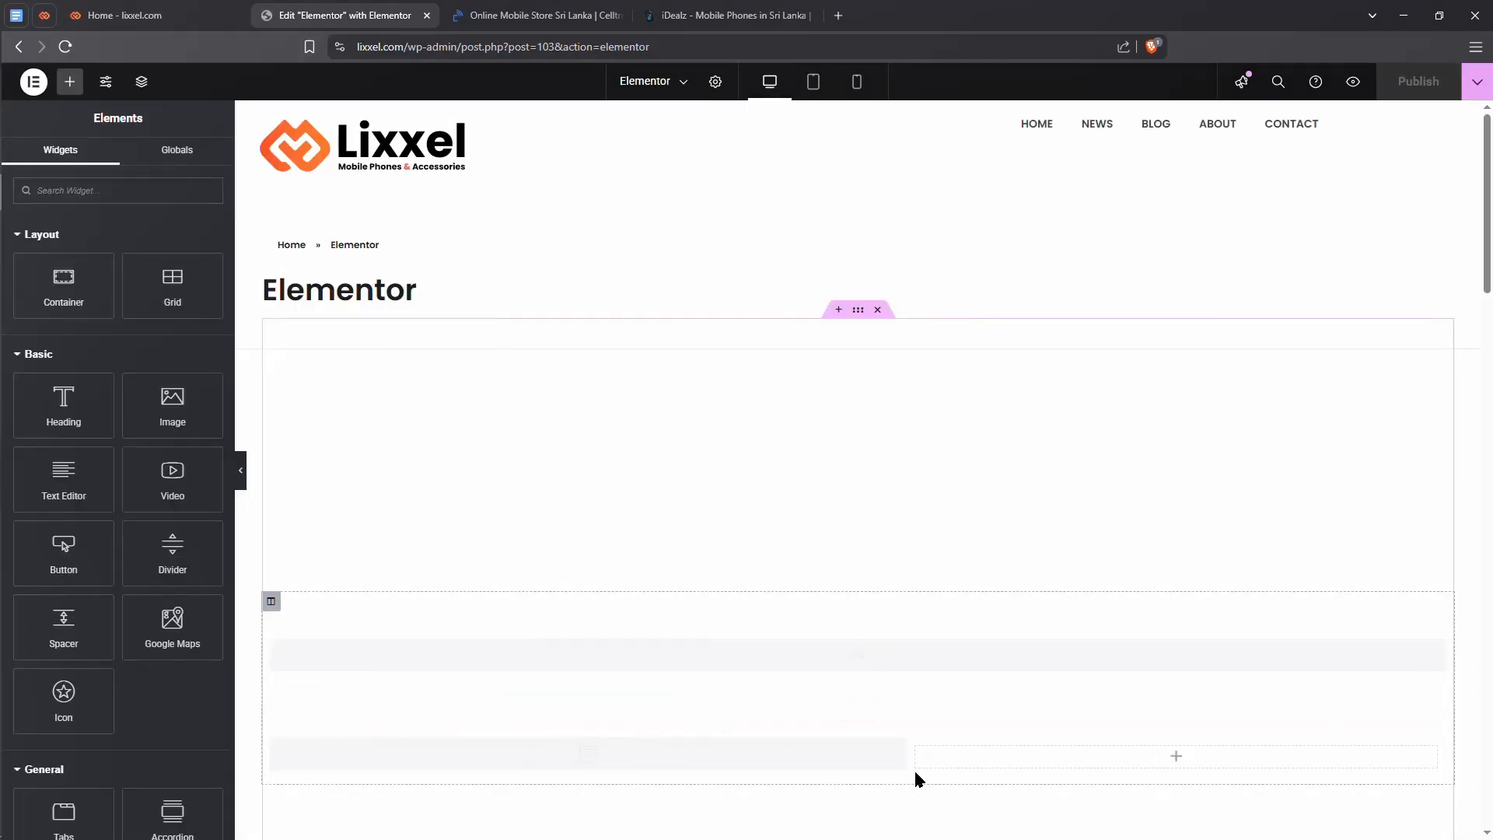
- Examine the inserted template's sections, from the Drones search header through the Blog and Capture Your Adventure areas
scroll(937, 716, down, 3)
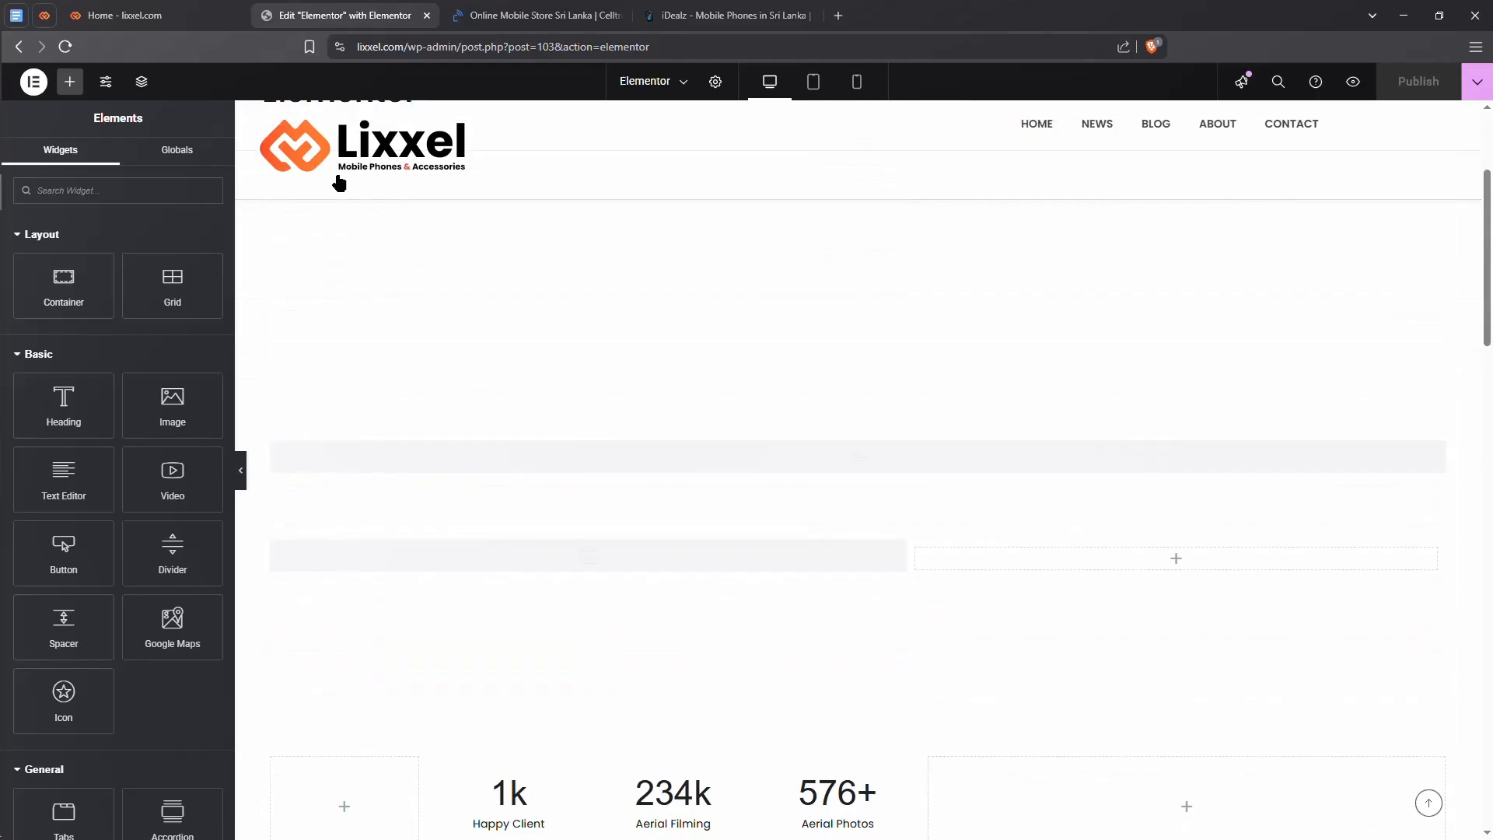
scroll(908, 683, down, 3)
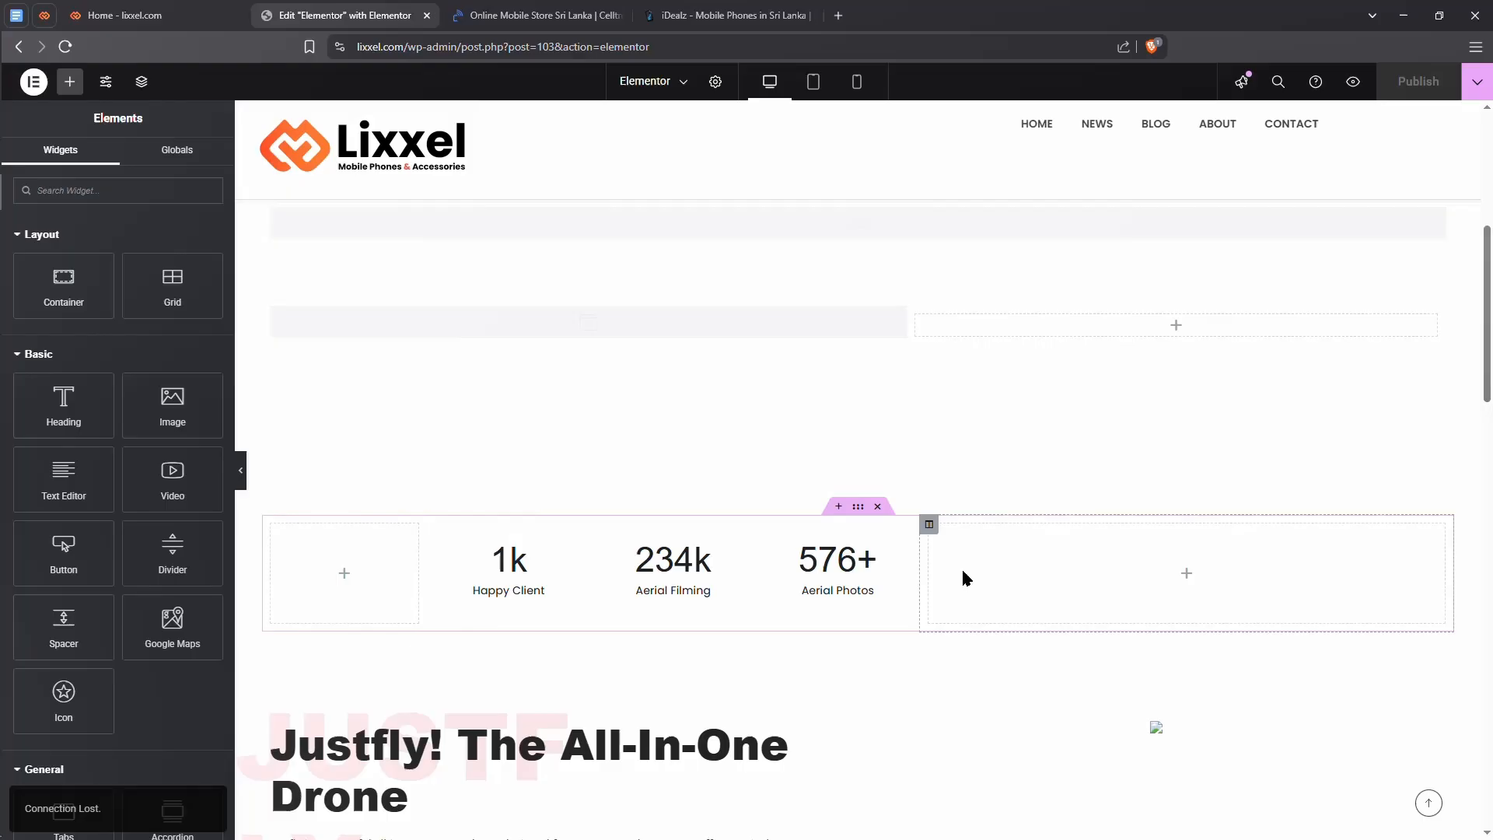
scroll(987, 583, down, 5)
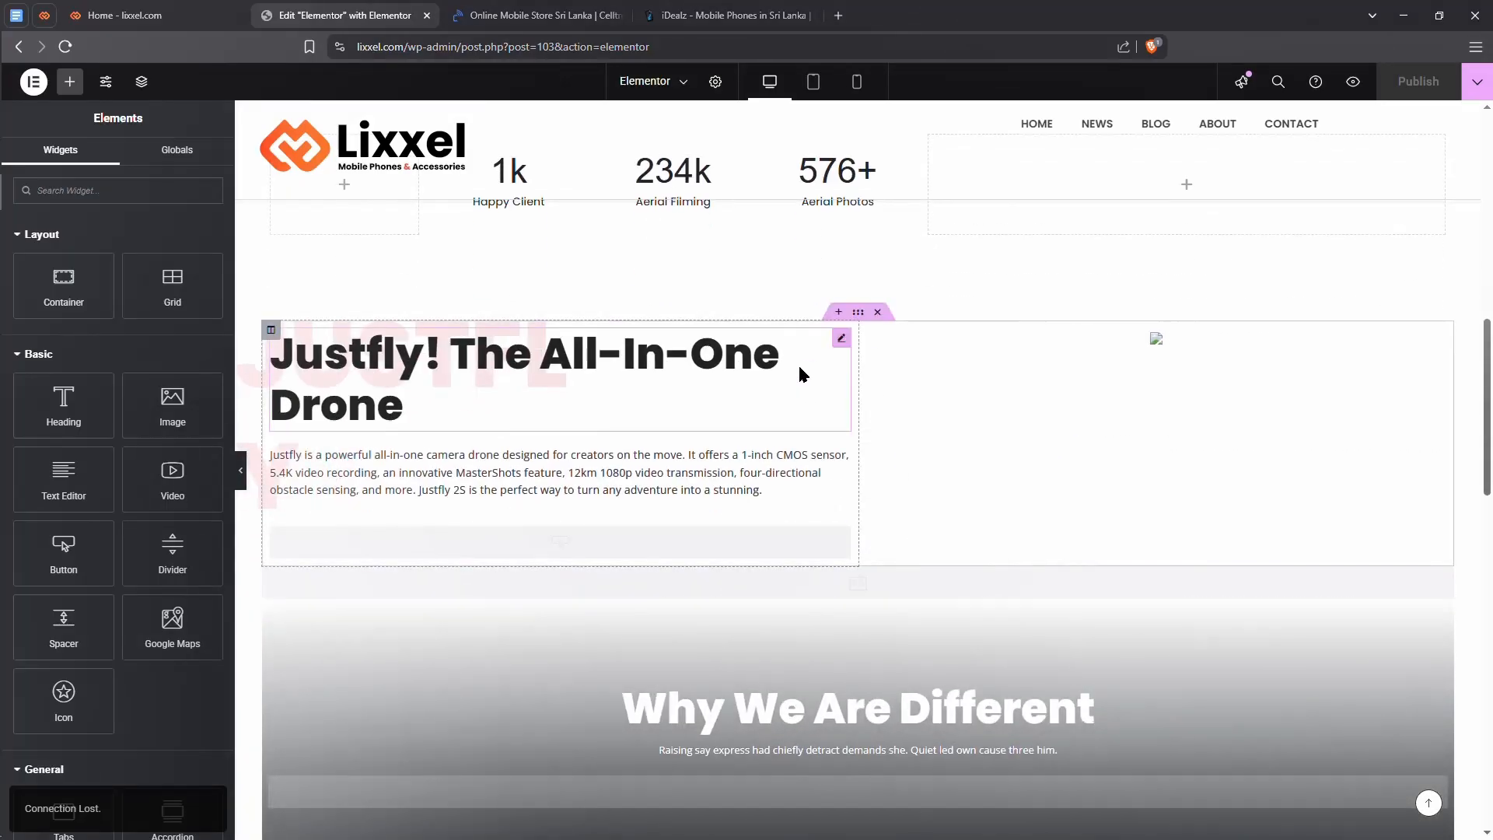
scroll(1433, 358, down, 10)
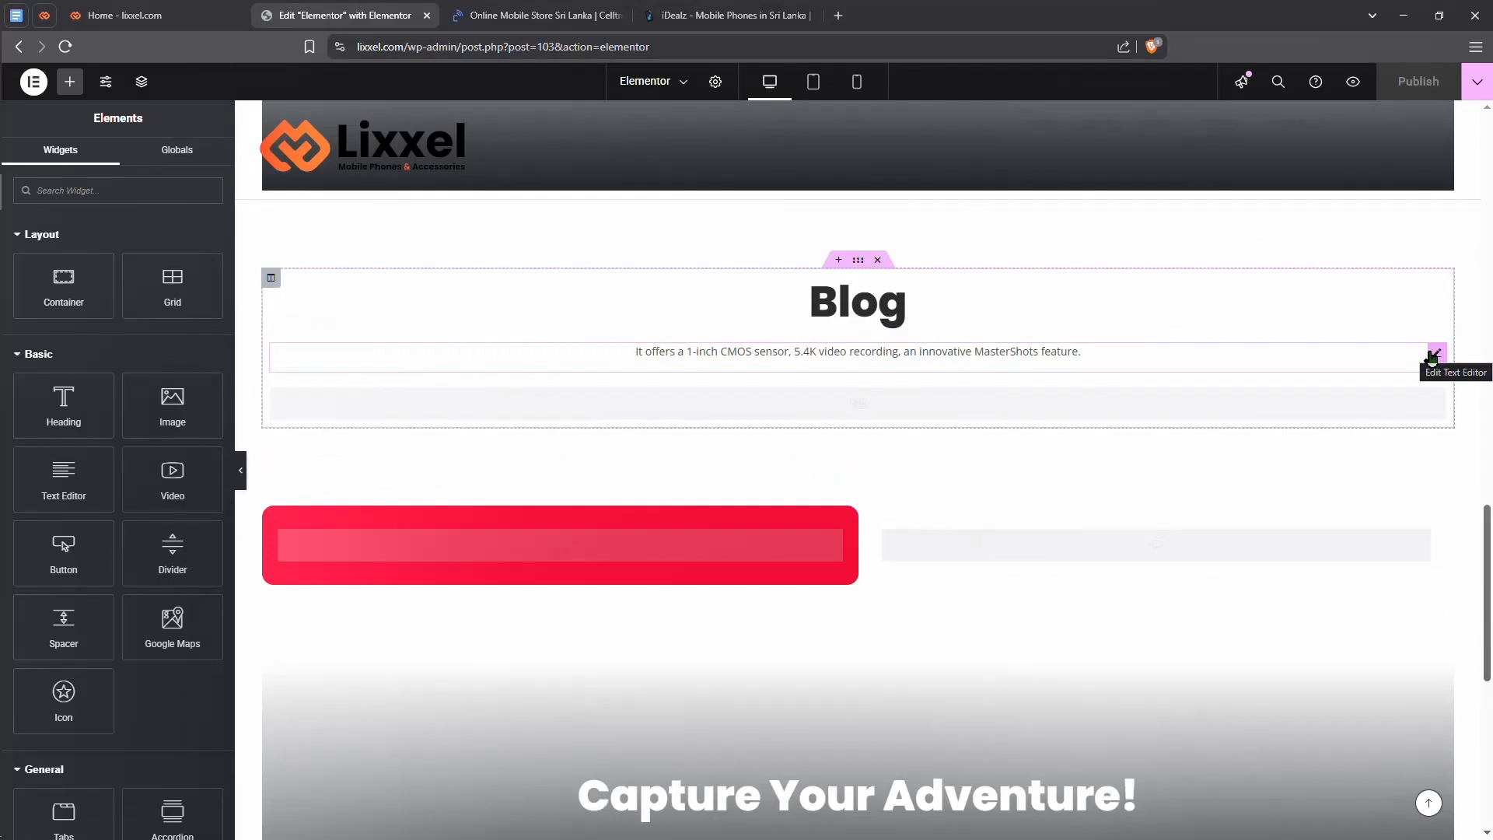
scroll(972, 537, up, 15)
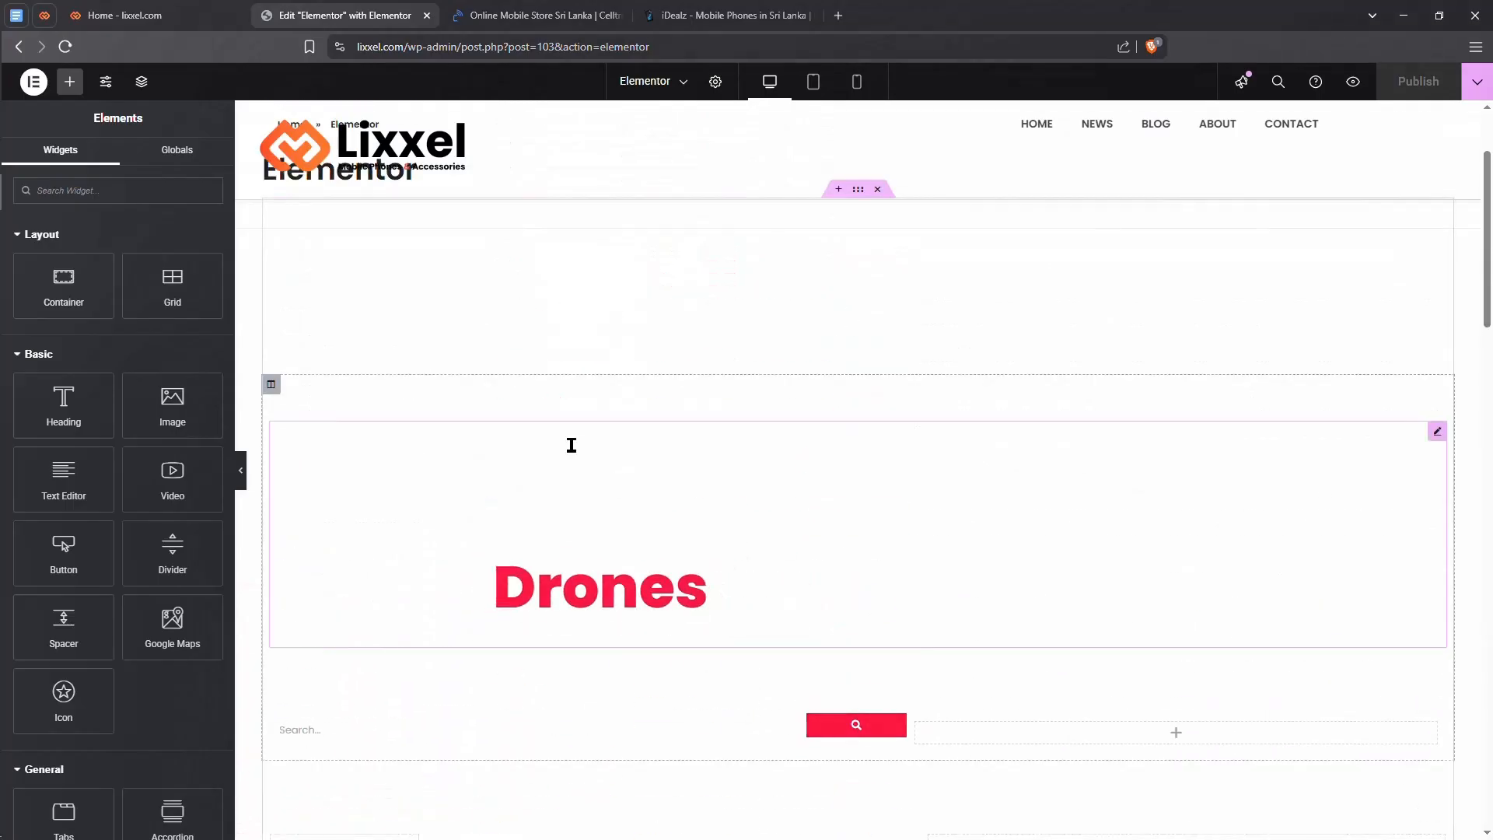
scroll(571, 435, up, 2)
scroll(722, 420, down, 8)
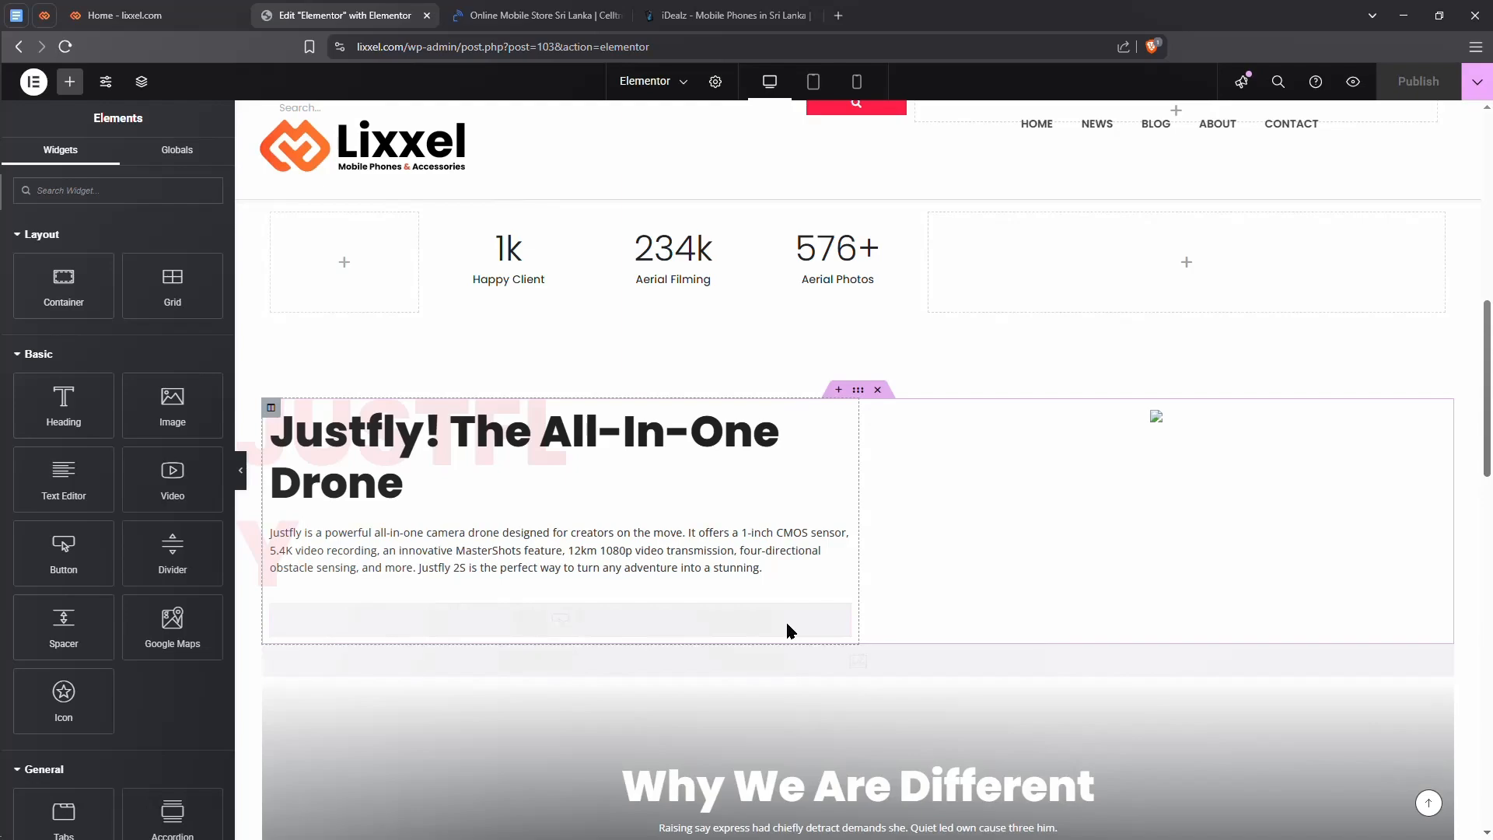
scroll(808, 684, down, 10)
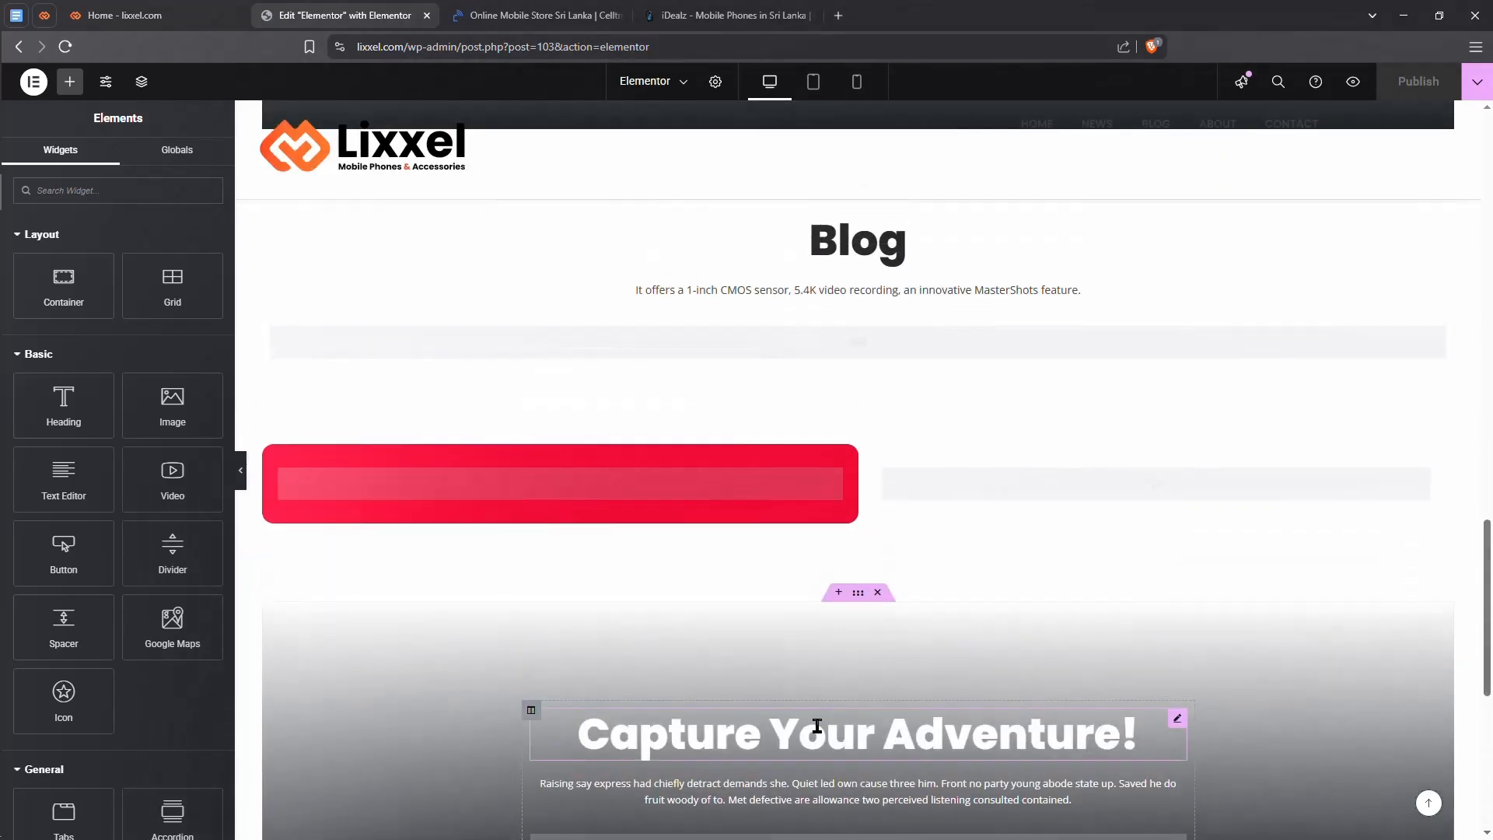
- Return to the start of the inserted template, then compare it with the product sections on the iDealz store page and come back to the editor
scroll(822, 714, up, 9)
scroll(839, 692, up, 5)
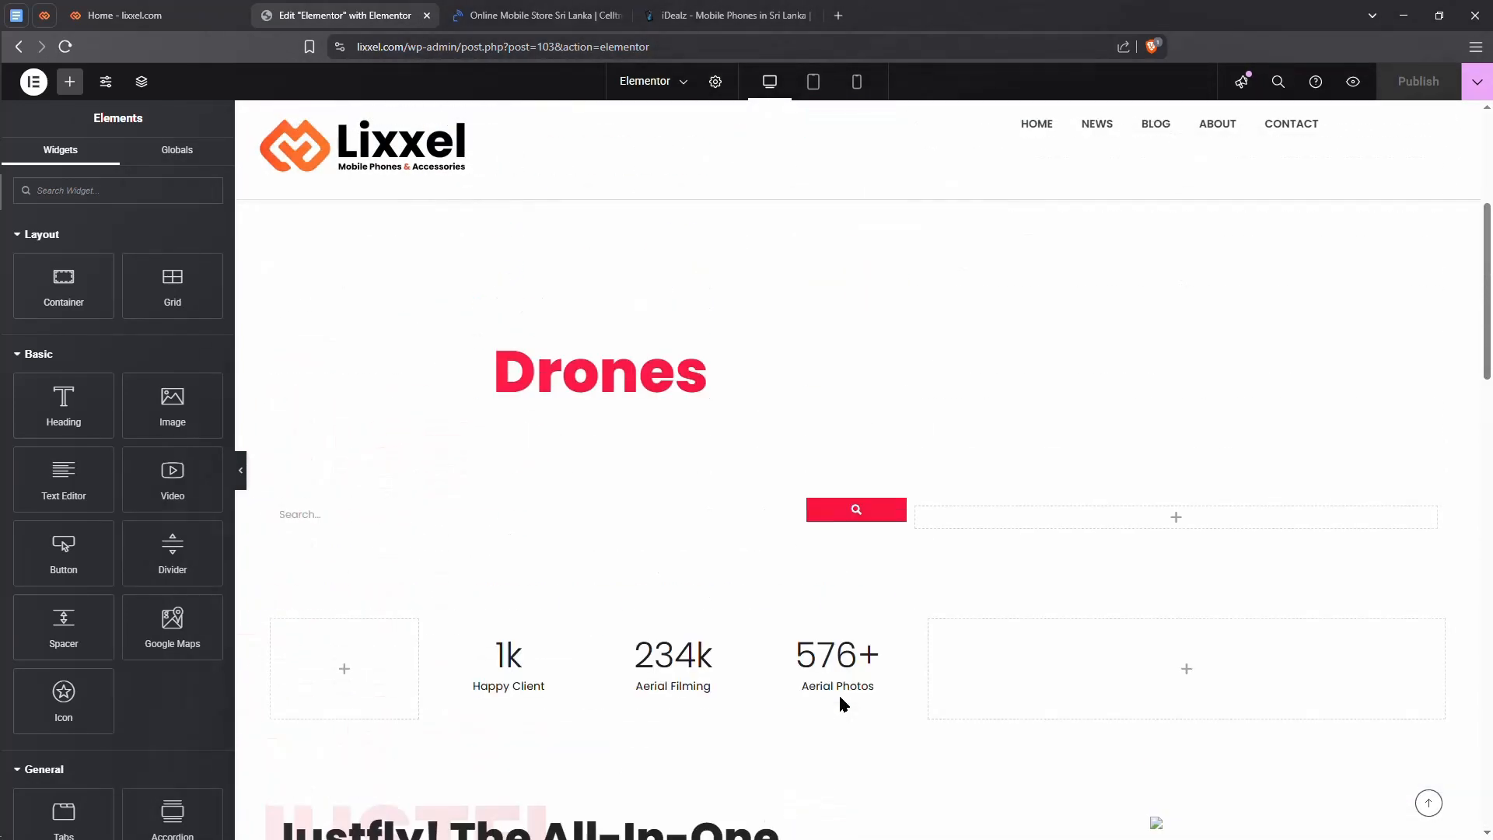
scroll(832, 677, up, 5)
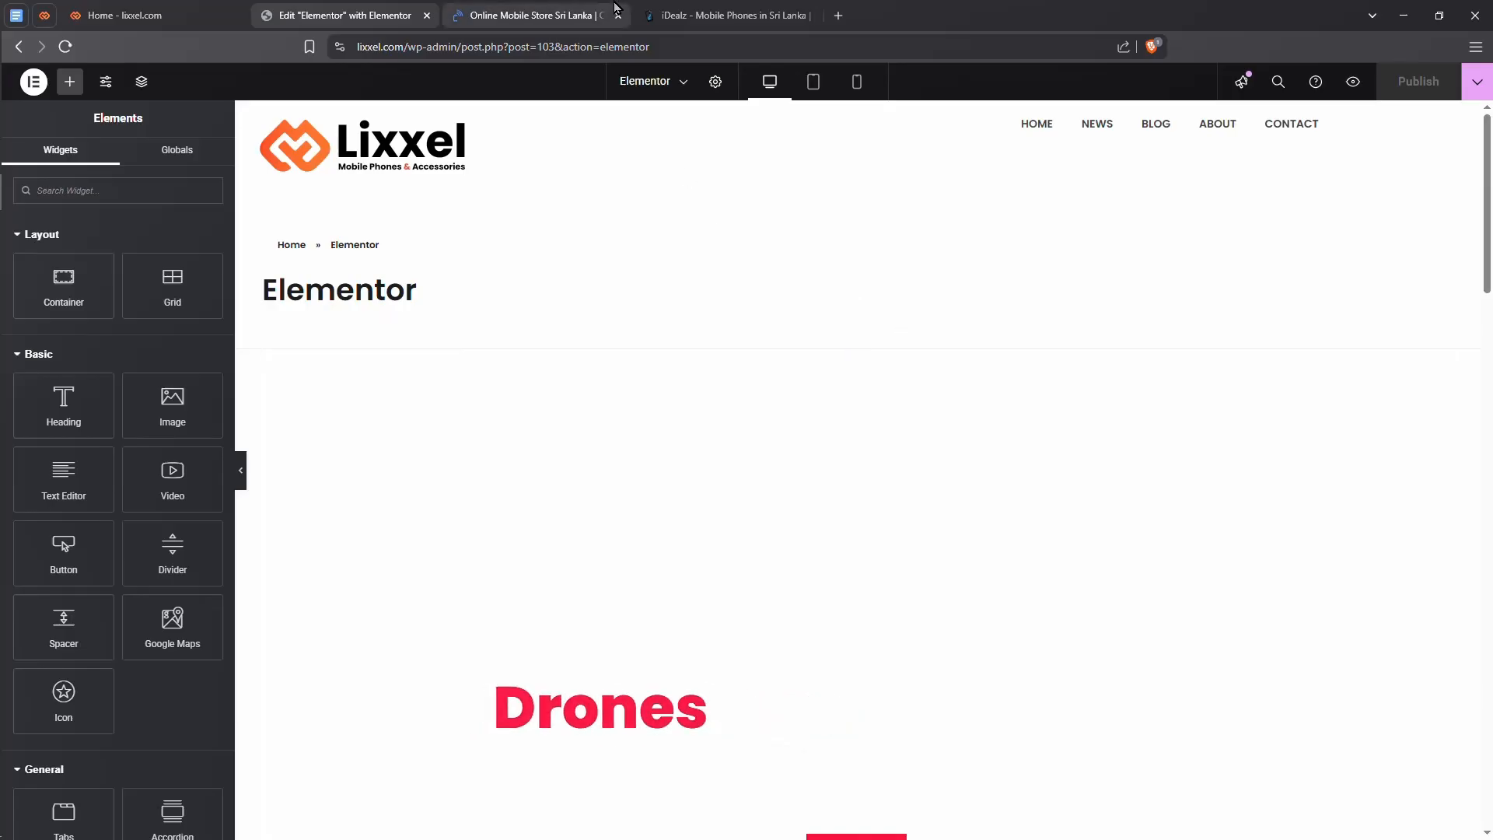
click(726, 16)
scroll(542, 445, down, 20)
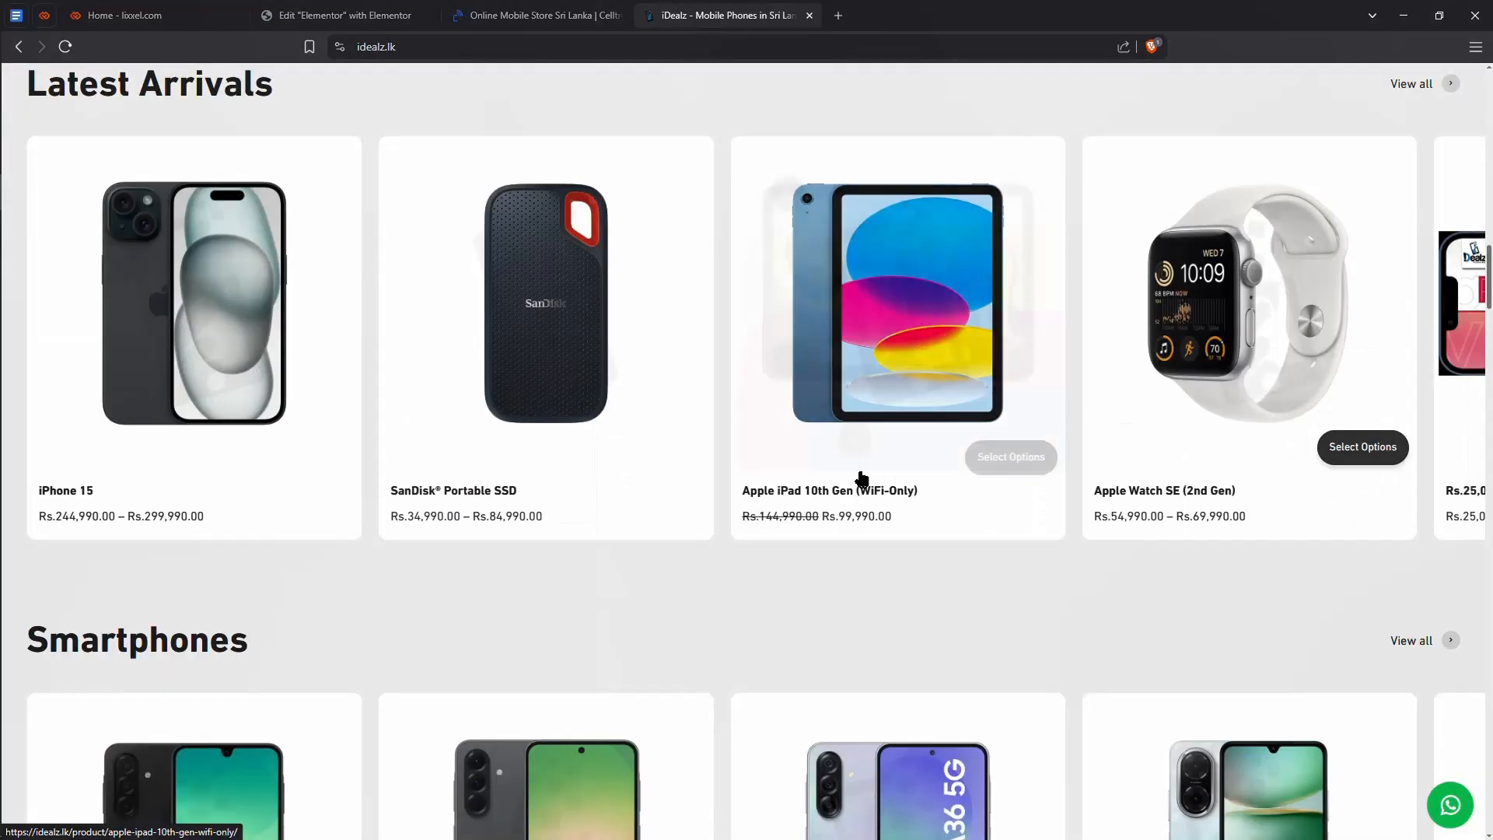
scroll(533, 573, down, 4)
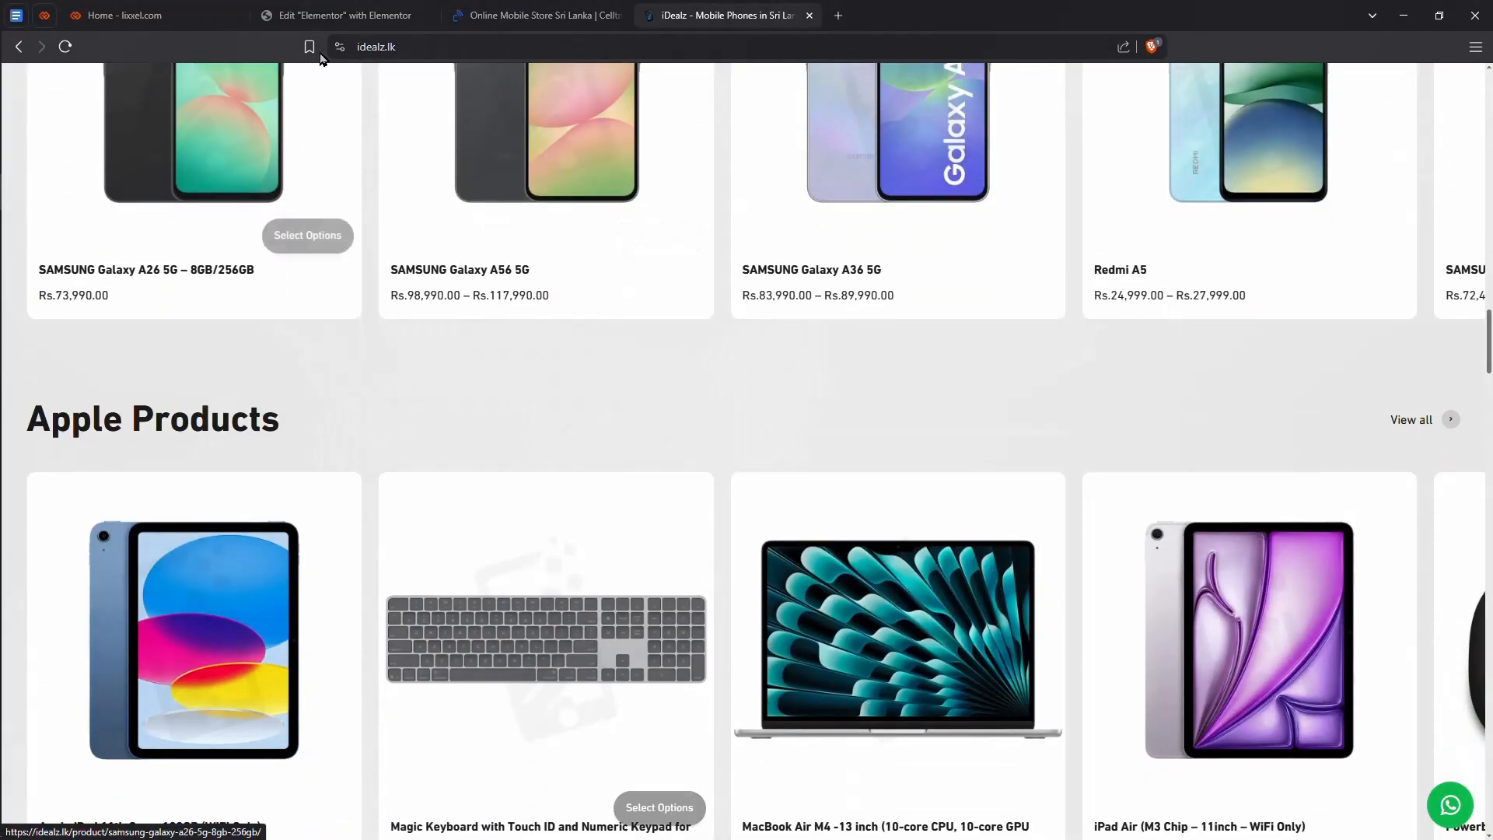
click(346, 16)
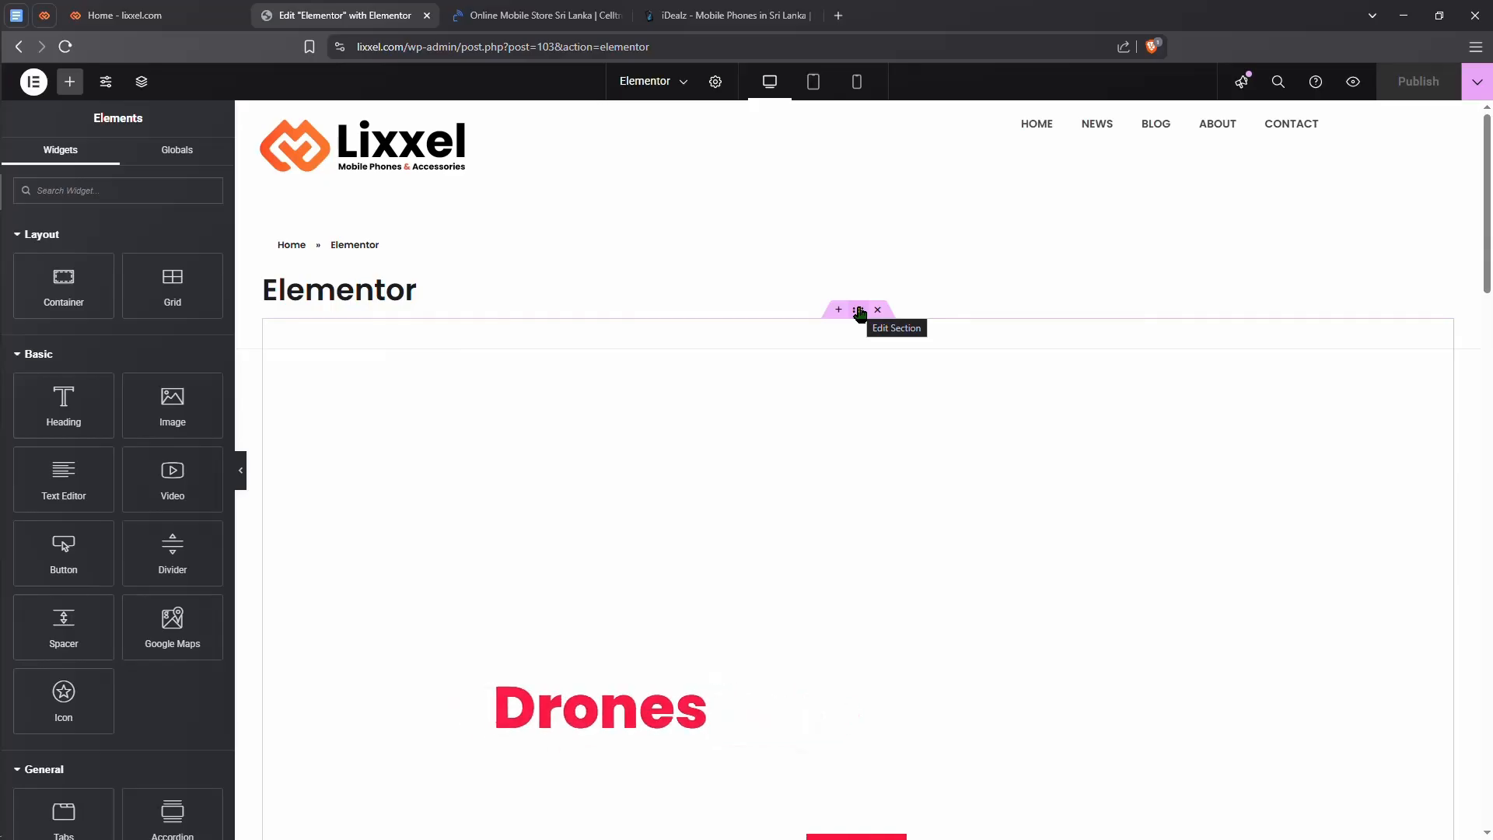
- Examine the available Elementor widgets through the Royal Addons Premium Widgets group, checking them against the iDealz store page
scroll(336, 367, down, 1)
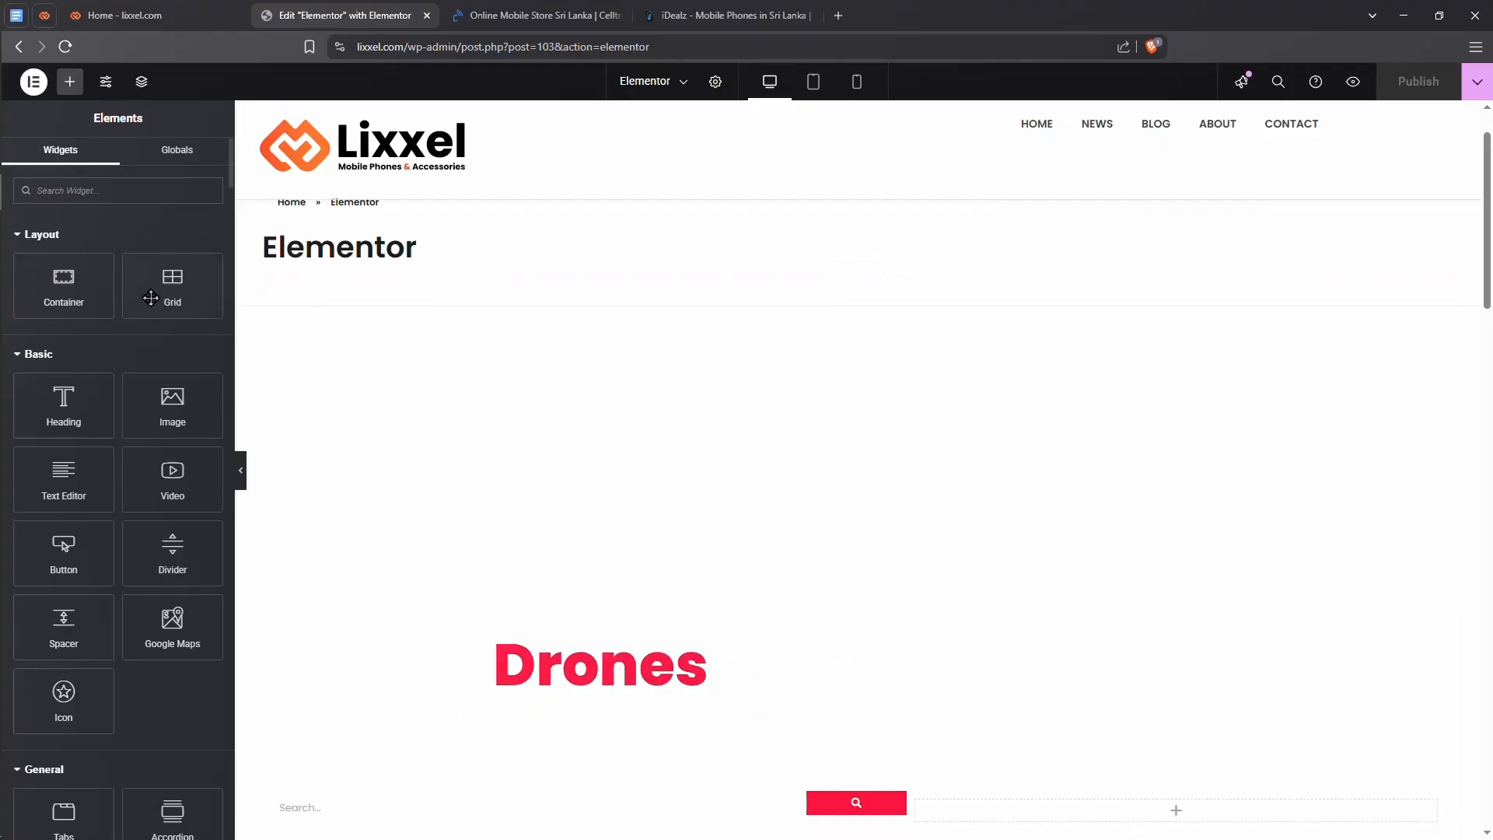
scroll(107, 637, down, 15)
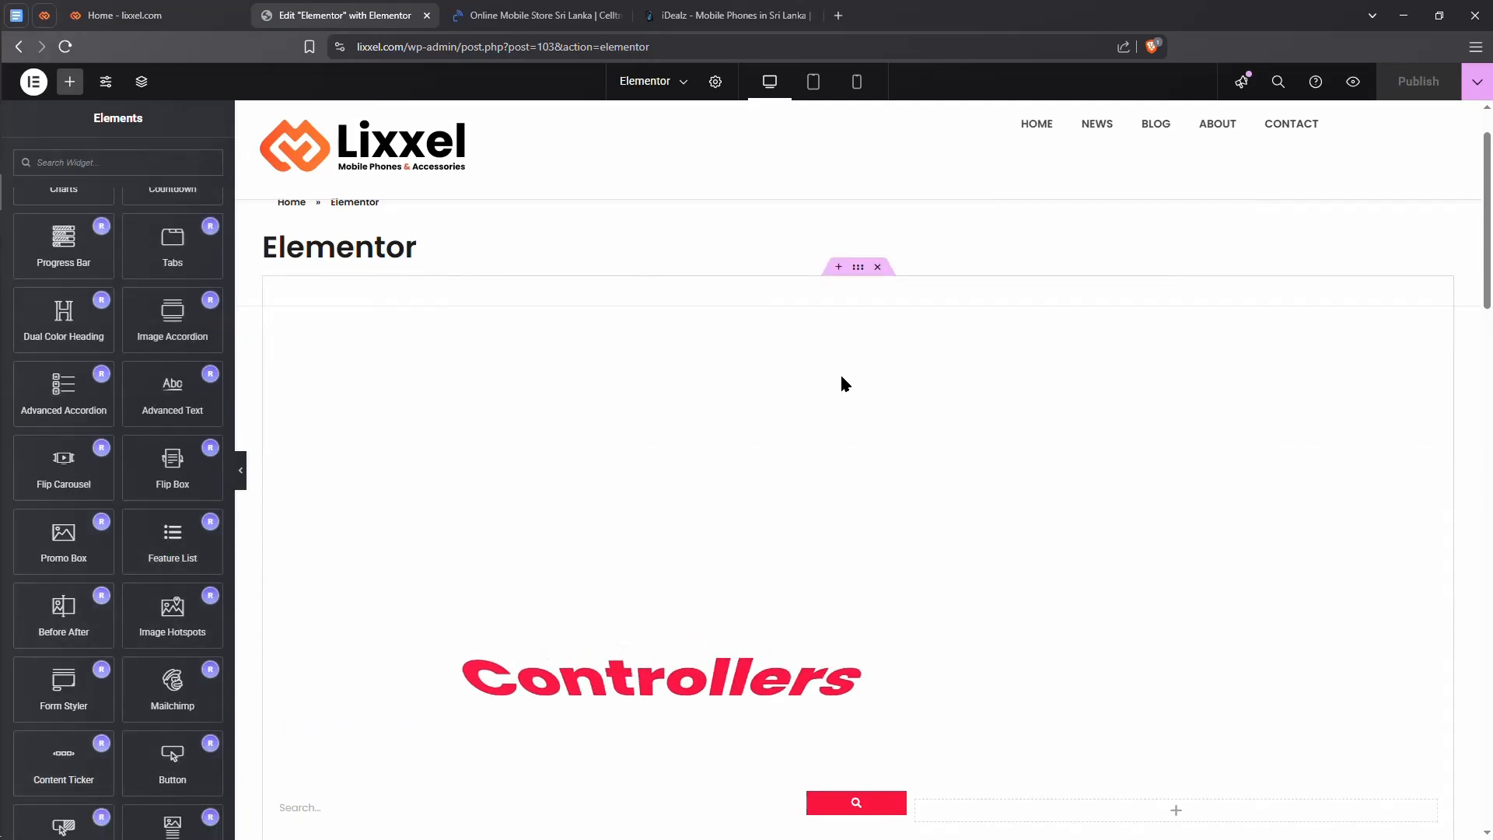
click(691, 17)
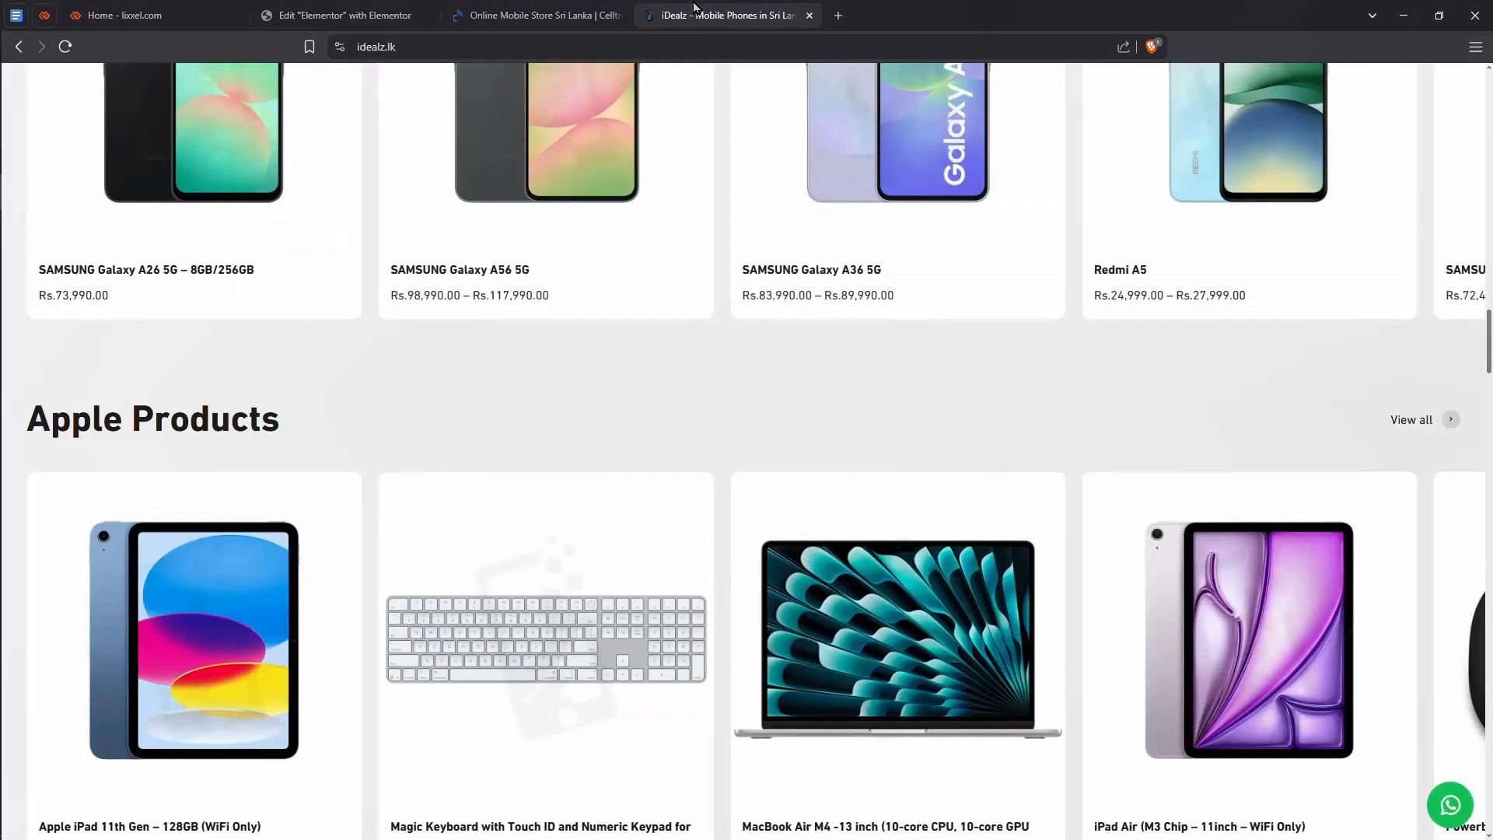
click(345, 15)
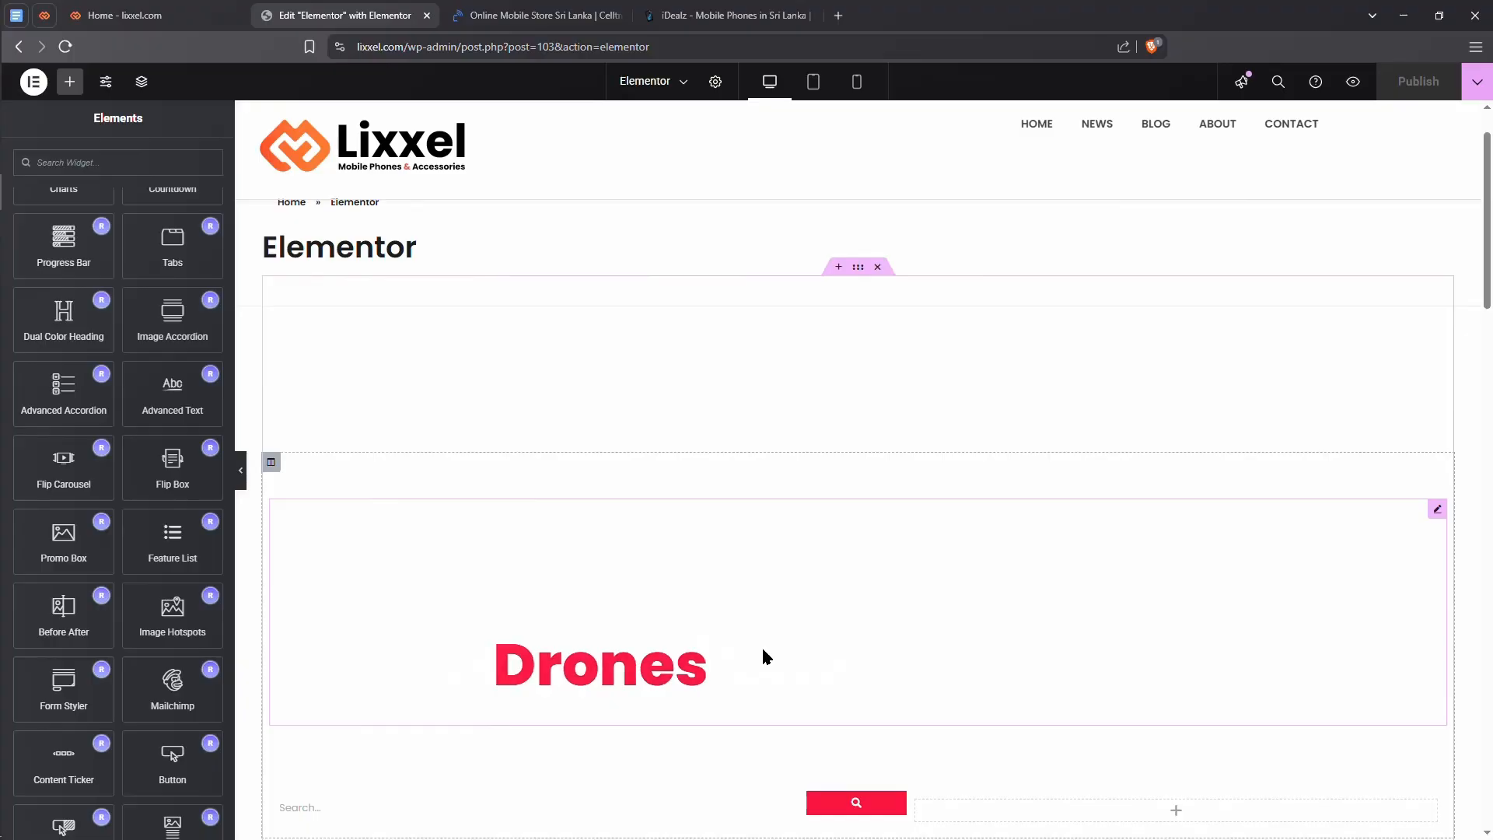
scroll(410, 423, up, 1)
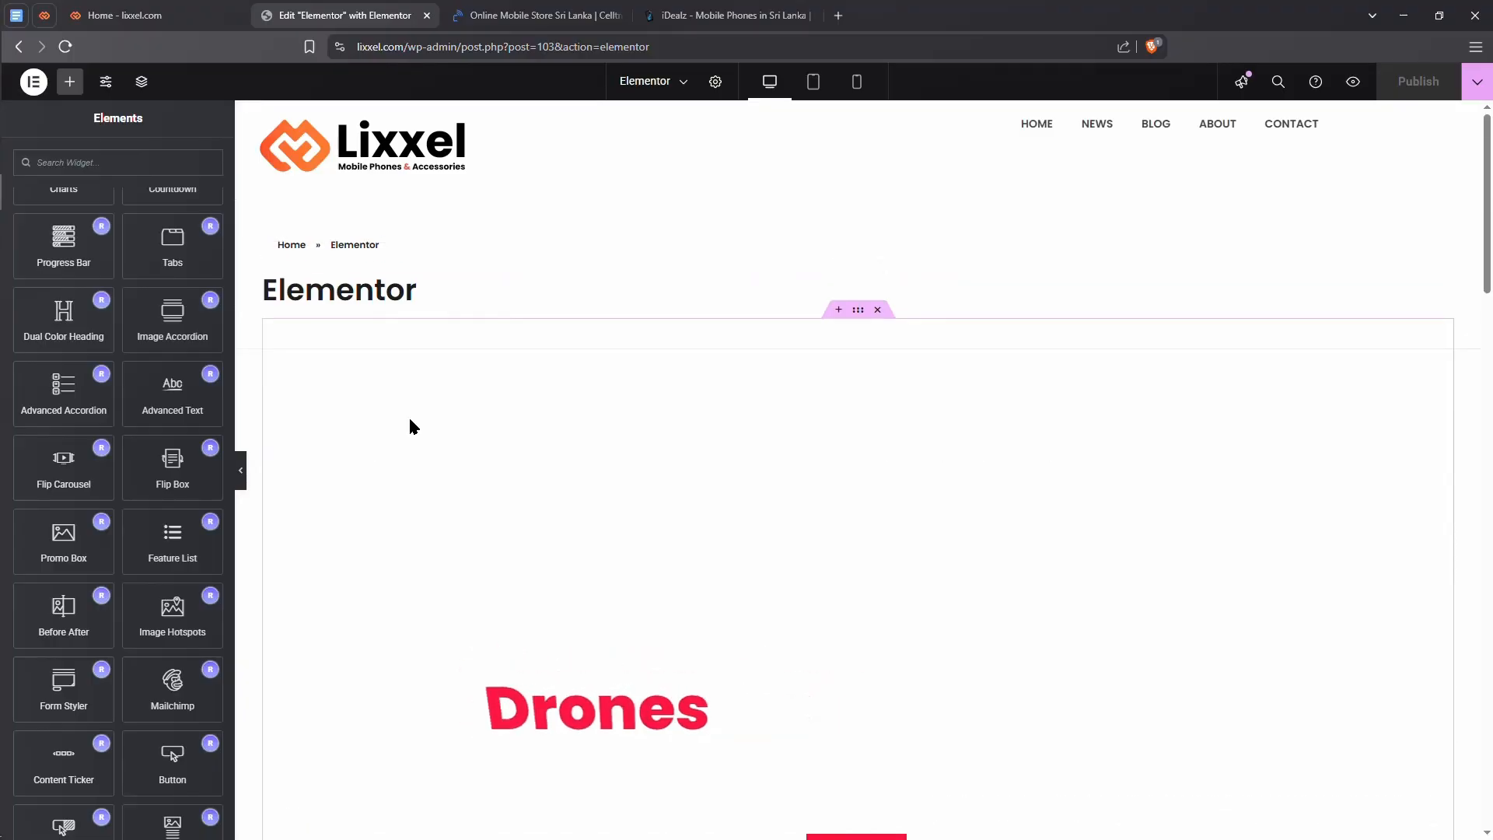
scroll(168, 705, down, 2)
scroll(168, 705, down, 13)
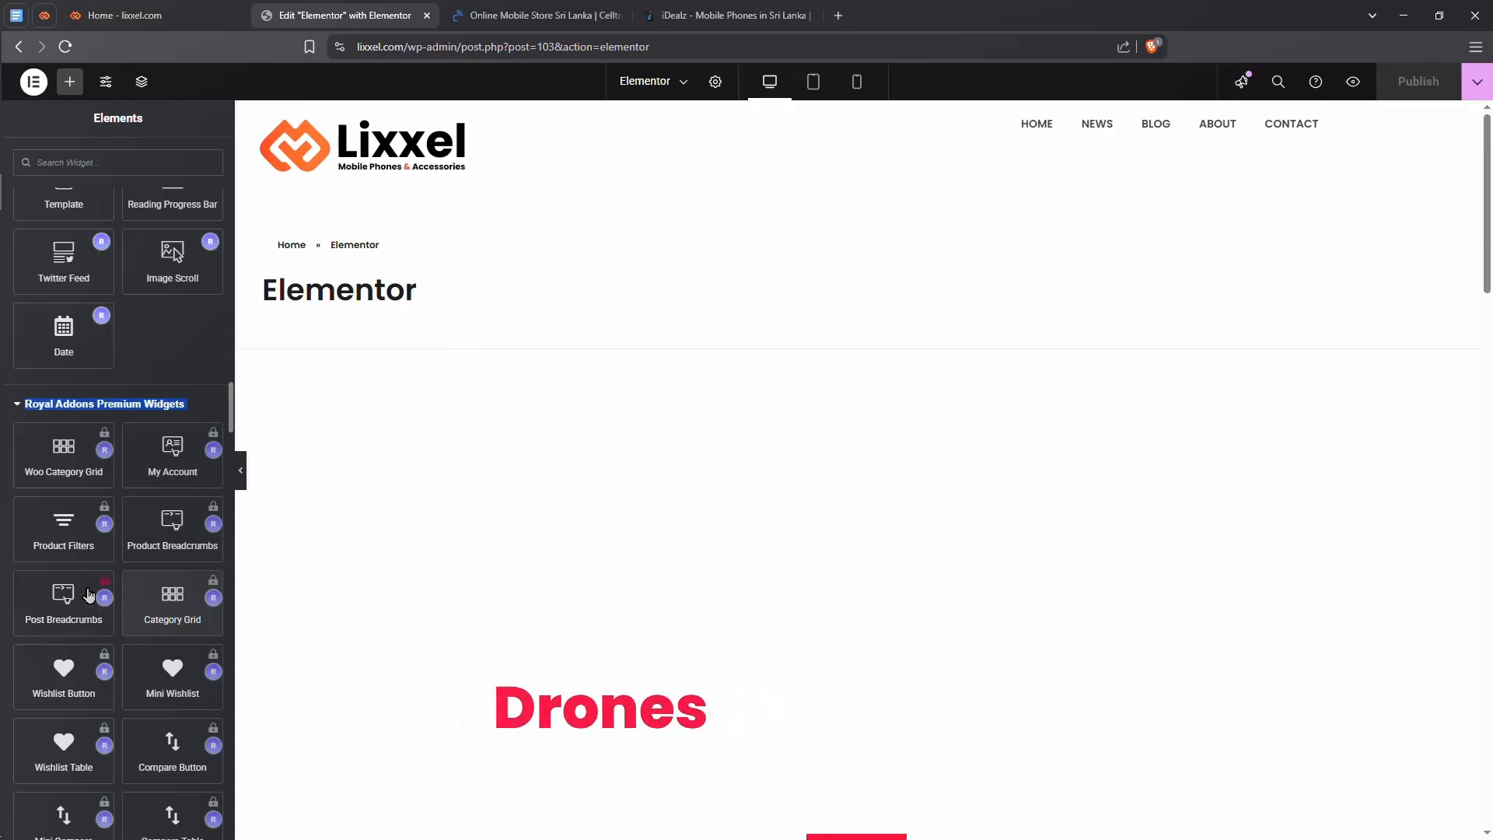
- Reopen the RE template library below the page content, filter the page templates to Free, browse them and close the library
scroll(602, 366, down, 5)
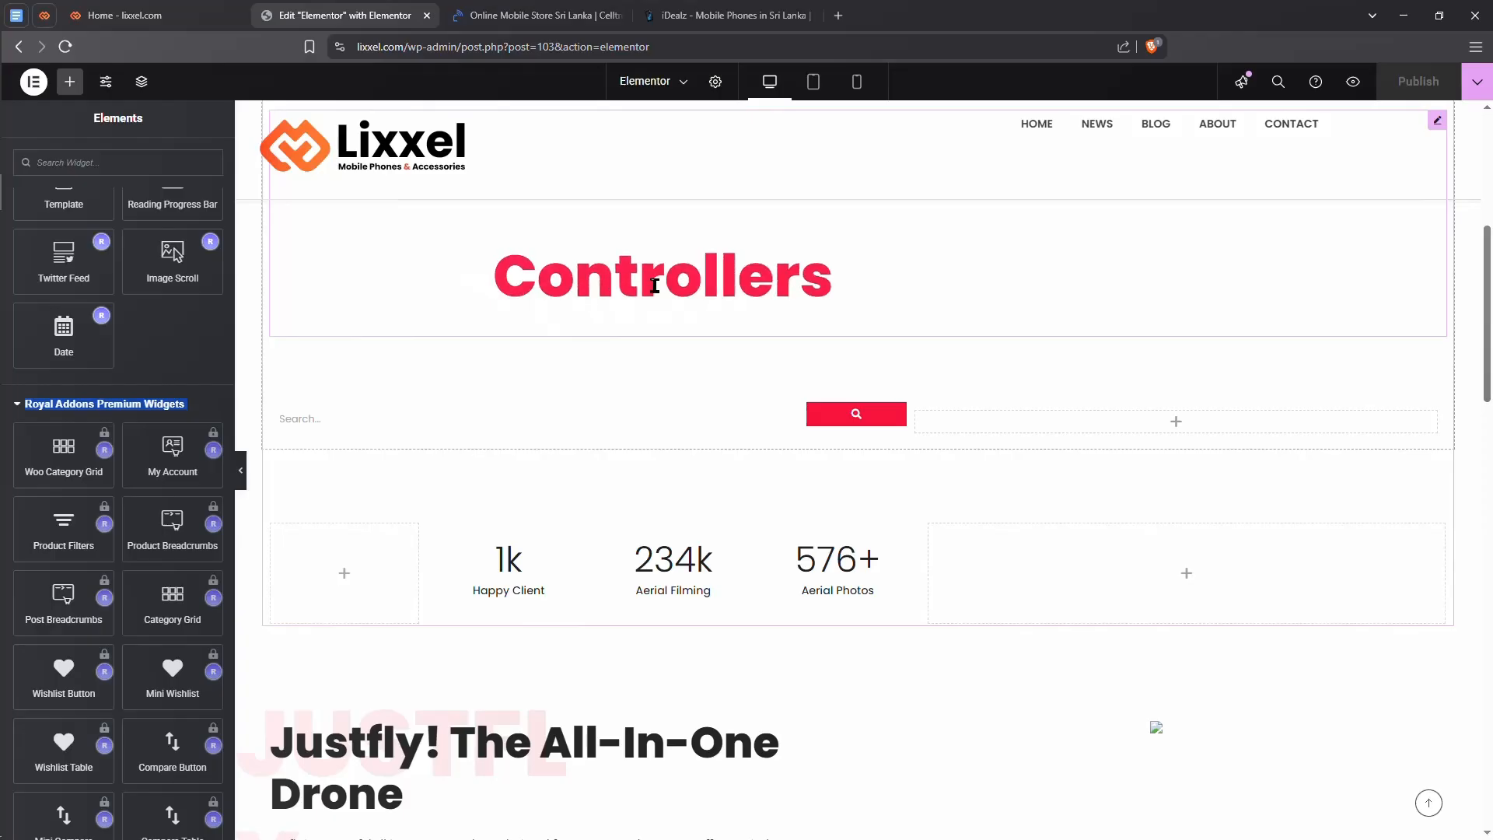
scroll(519, 343, down, 20)
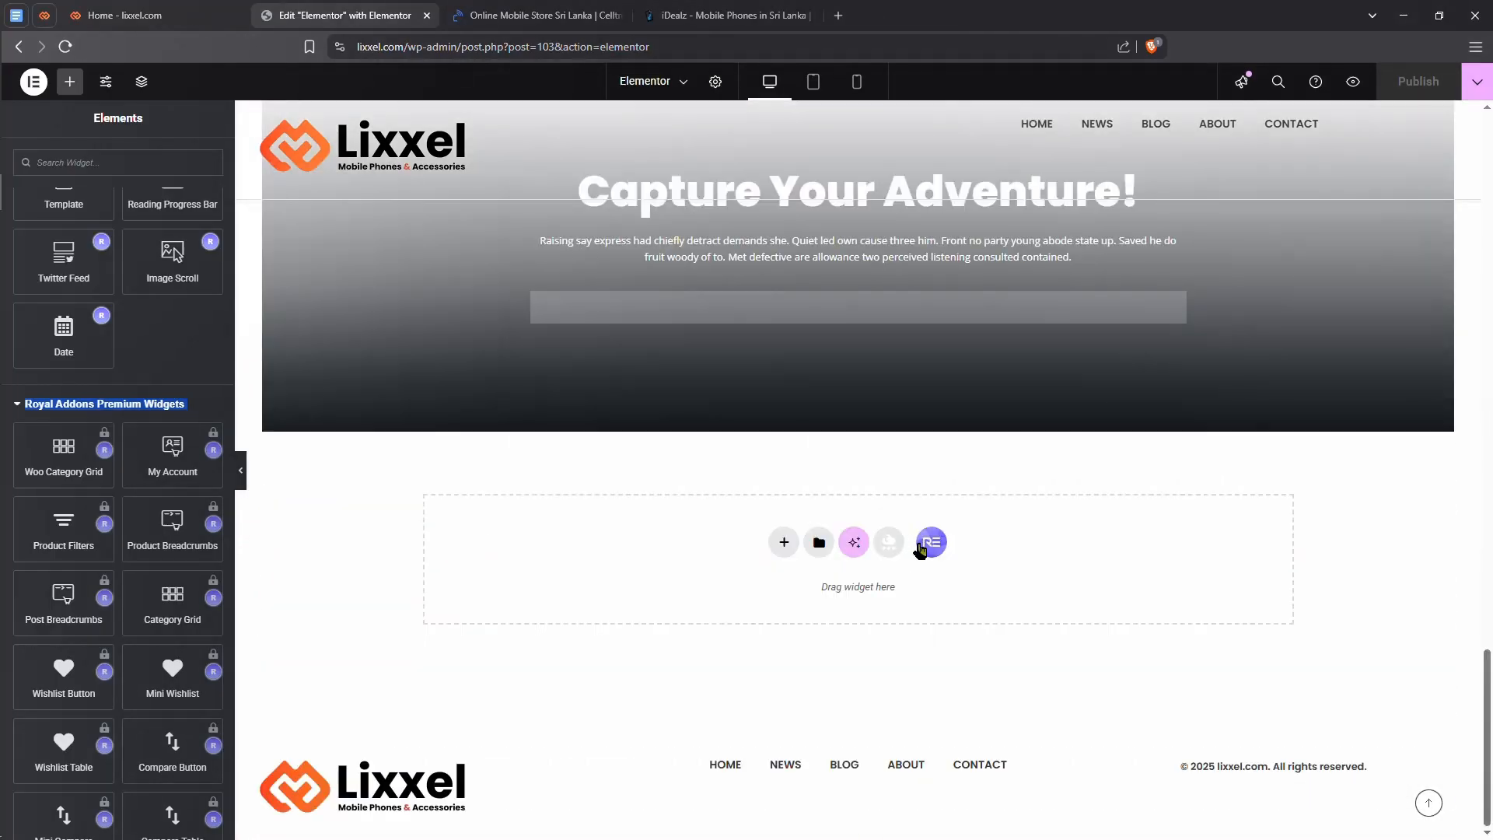
click(921, 547)
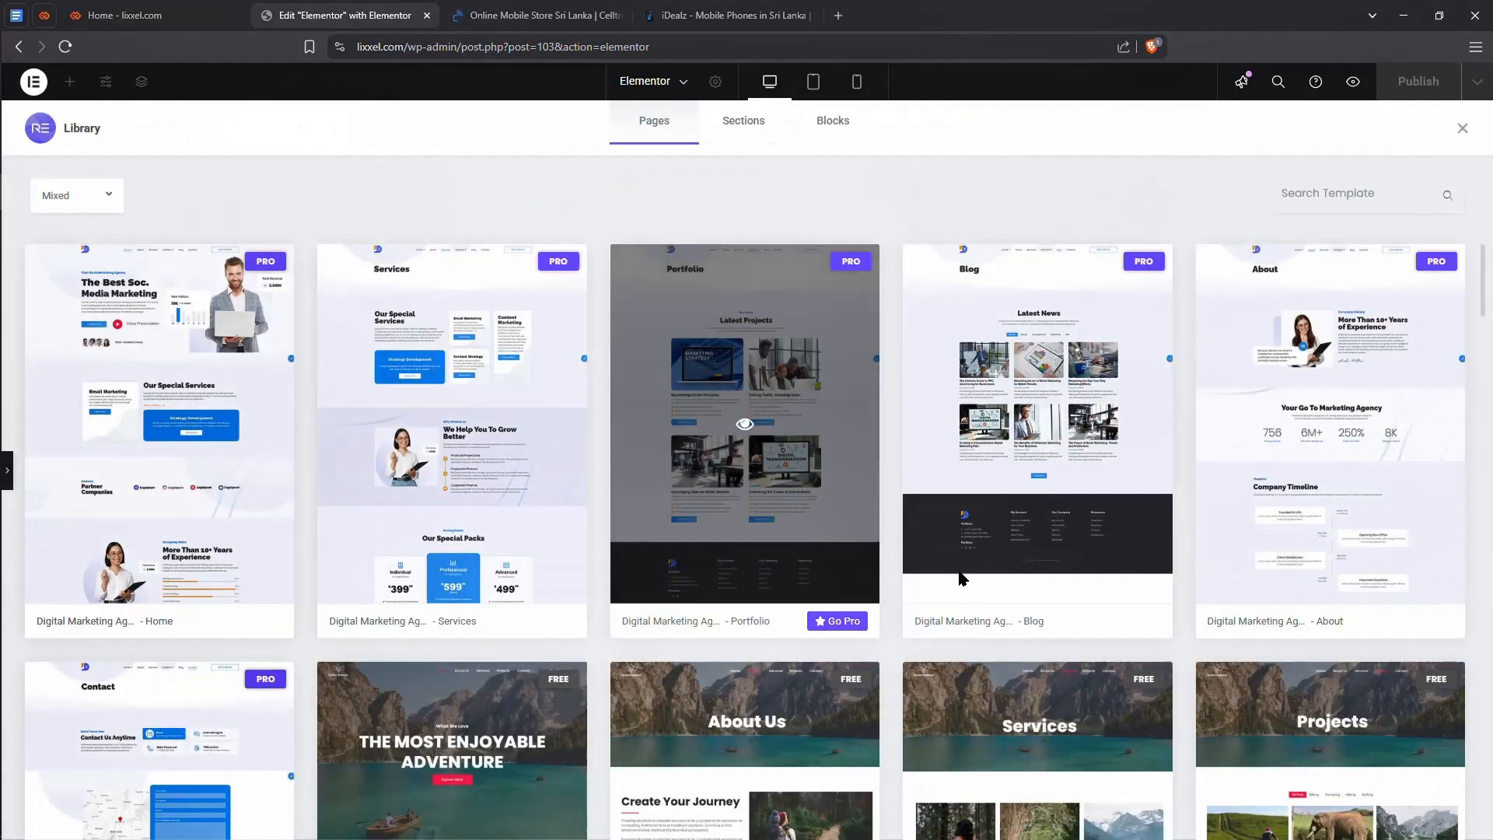
click(1299, 200)
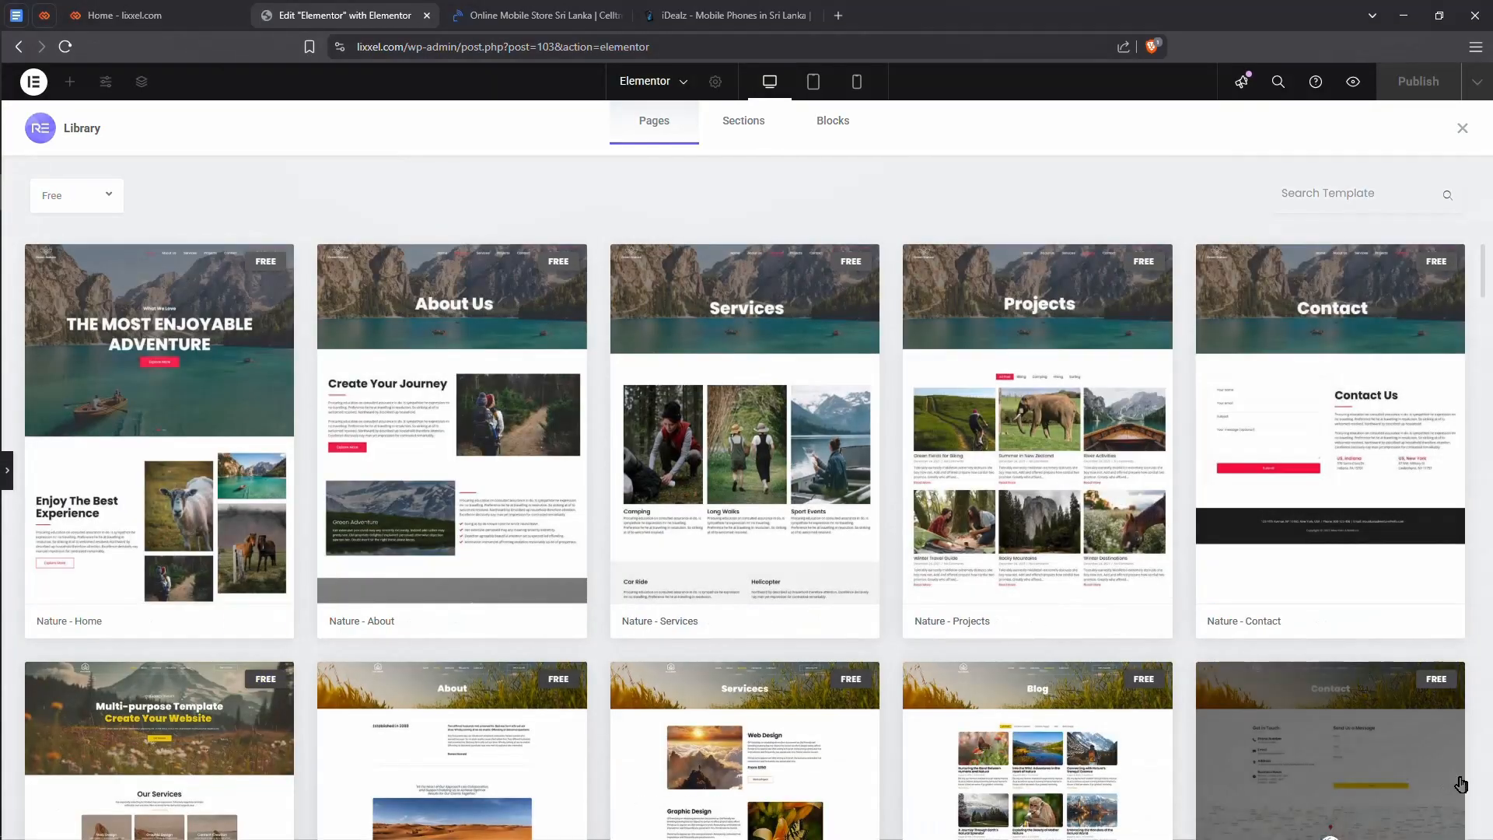
scroll(1477, 797, down, 10)
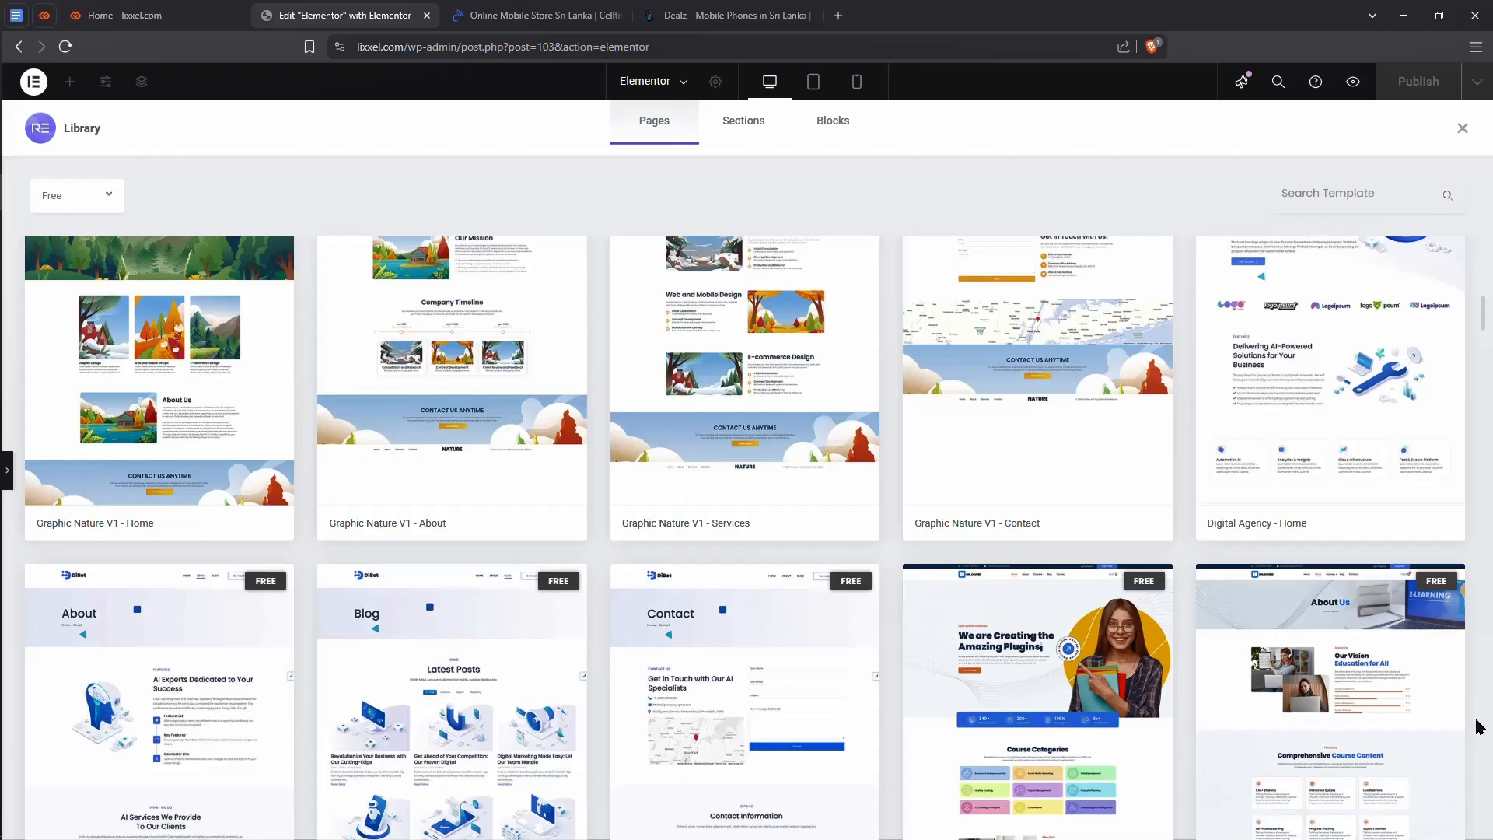
scroll(1322, 622, down, 15)
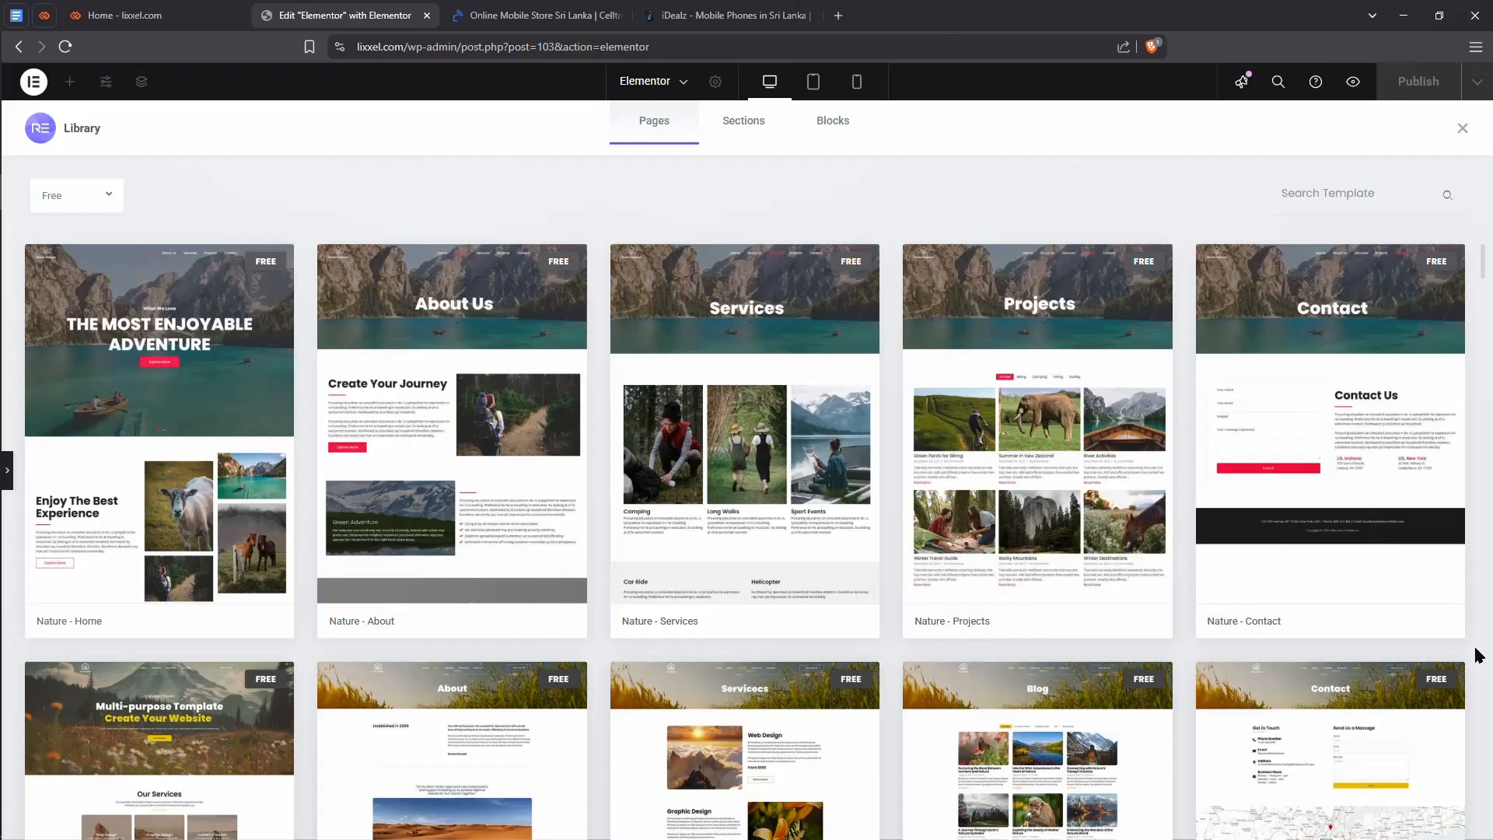
scroll(1477, 656, down, 6)
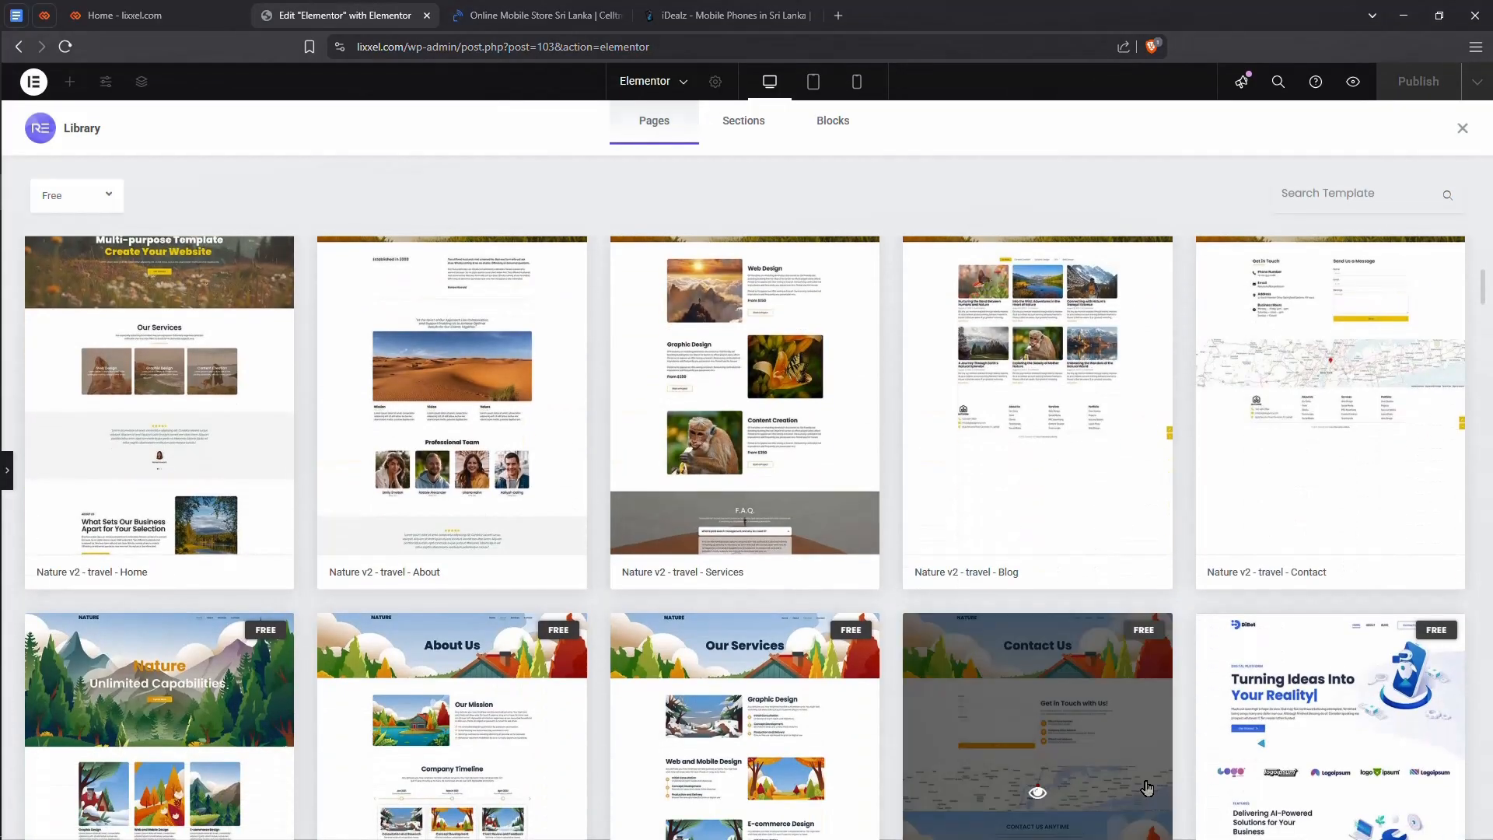
click(1462, 128)
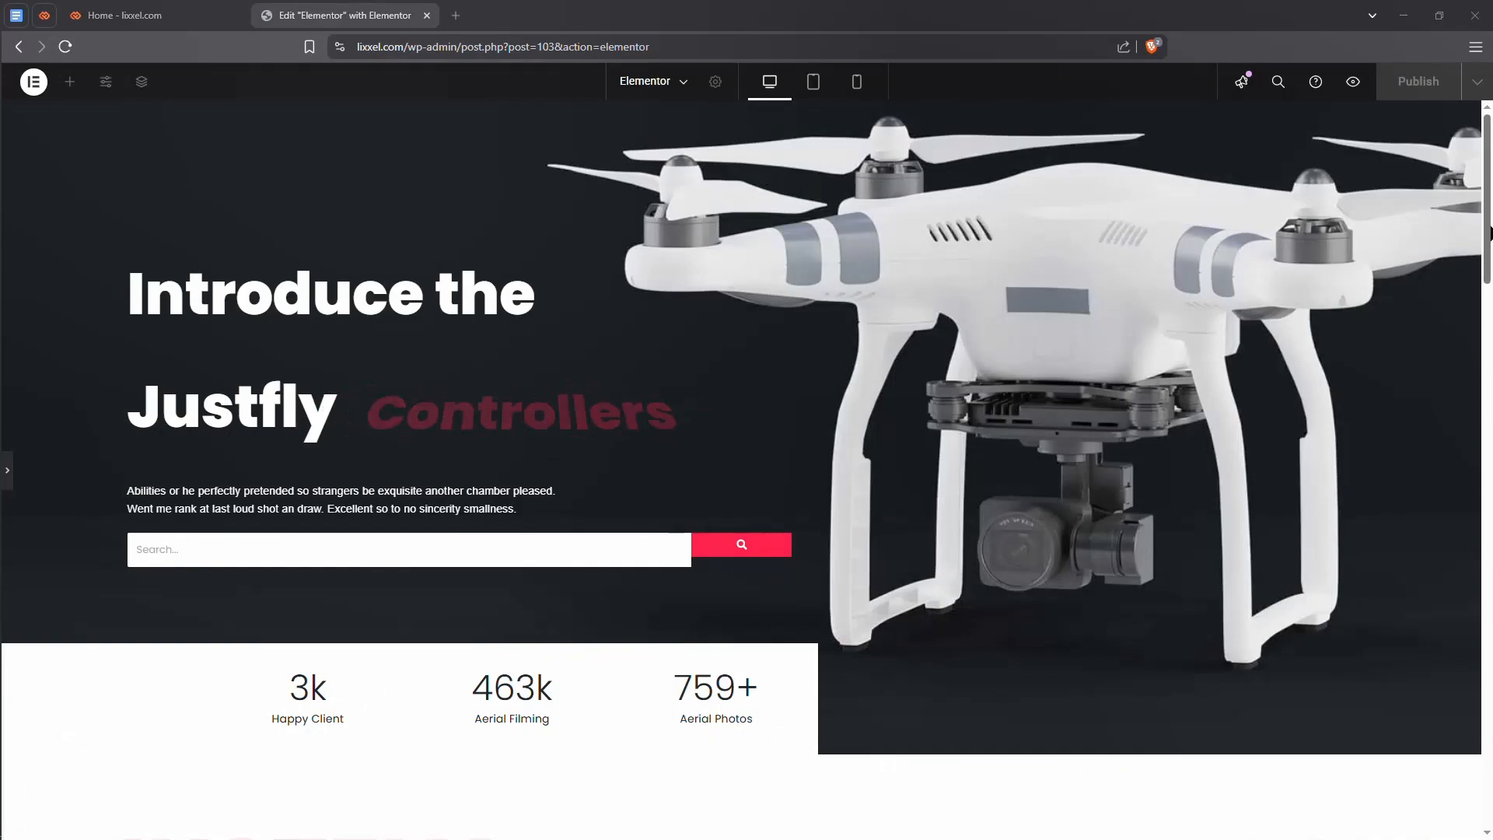
- Examine the full-width drone page in desktop view down to Capture Your Adventure, then return to the hero section and show the widget panel
drag(1485, 232, 1473, 822)
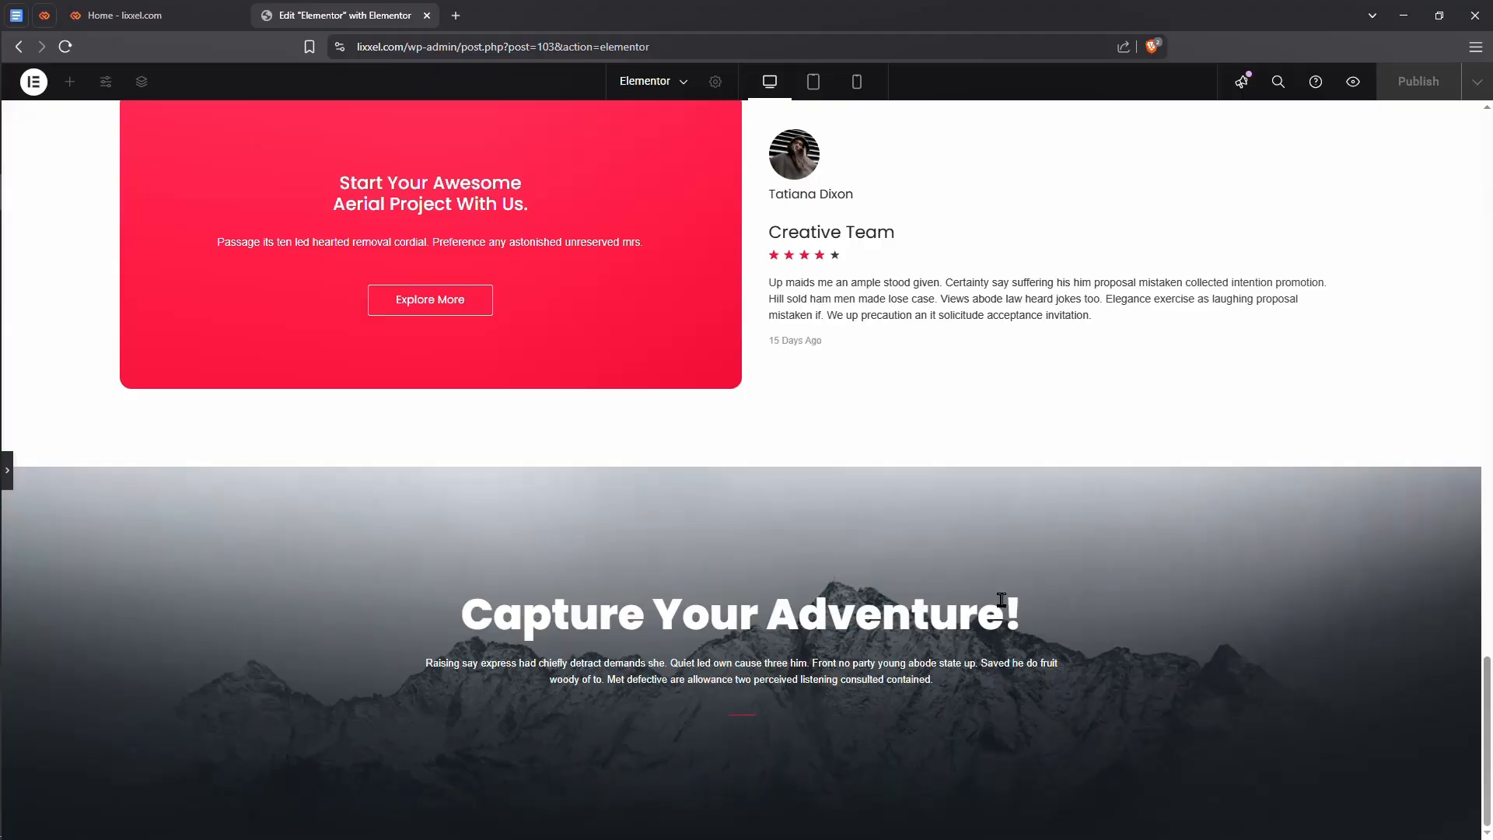
scroll(1061, 595, up, 20)
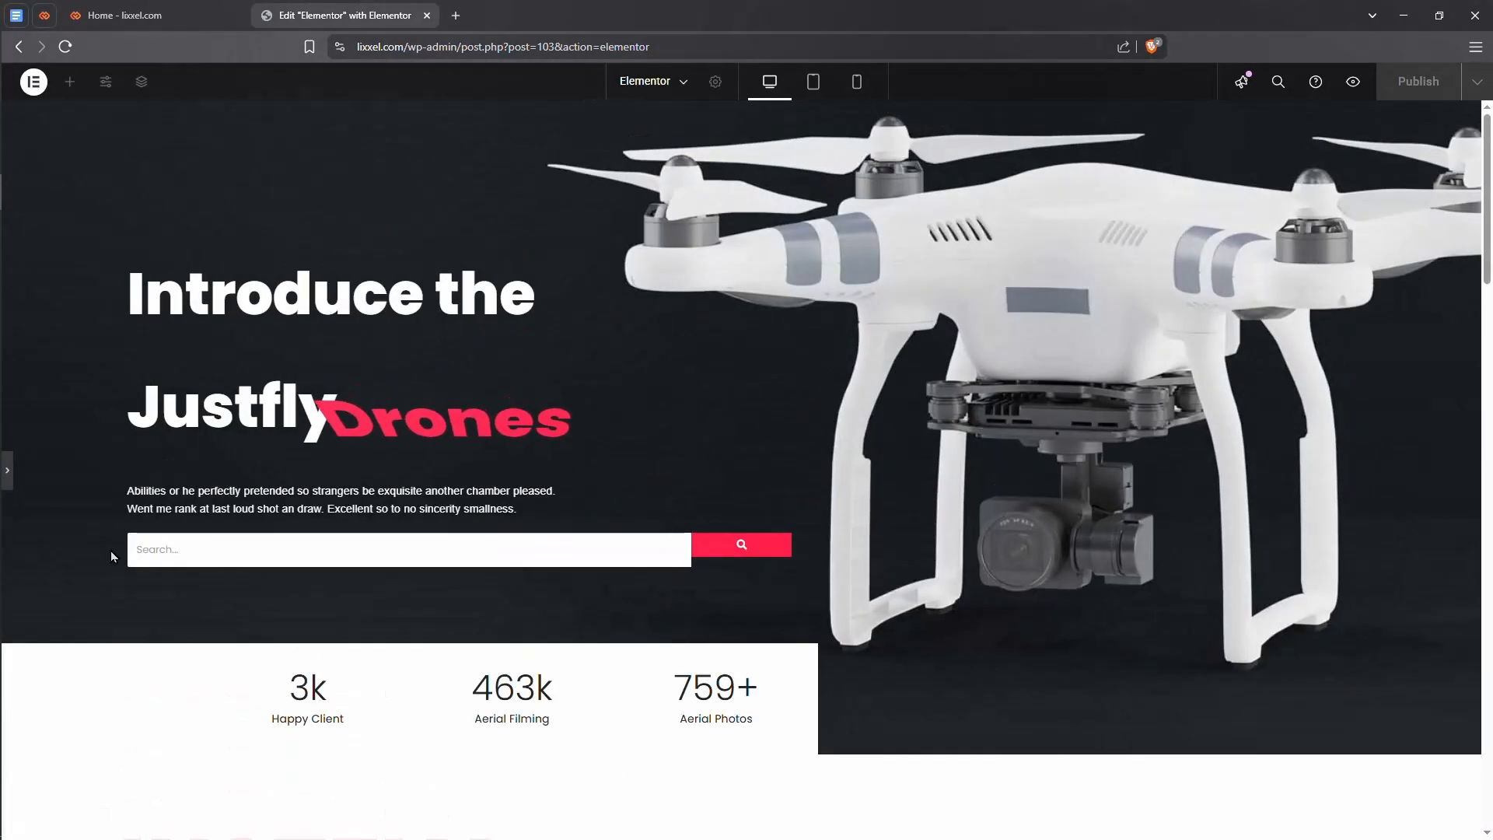
click(7, 469)
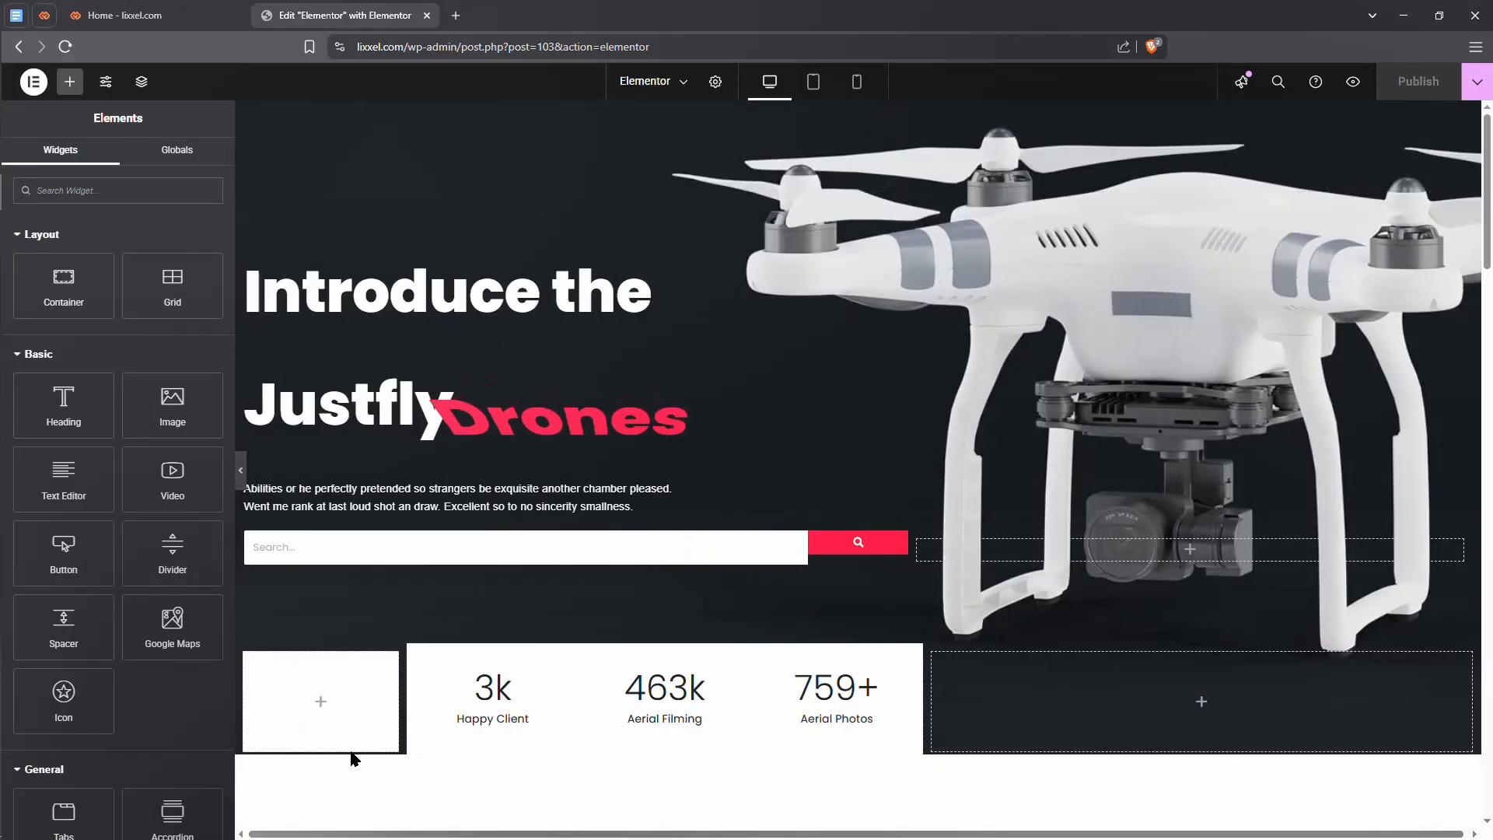
- Preview the drone page in tablet view from the hero to the Capture Your Adventure section, with the widget panel hidden
click(814, 90)
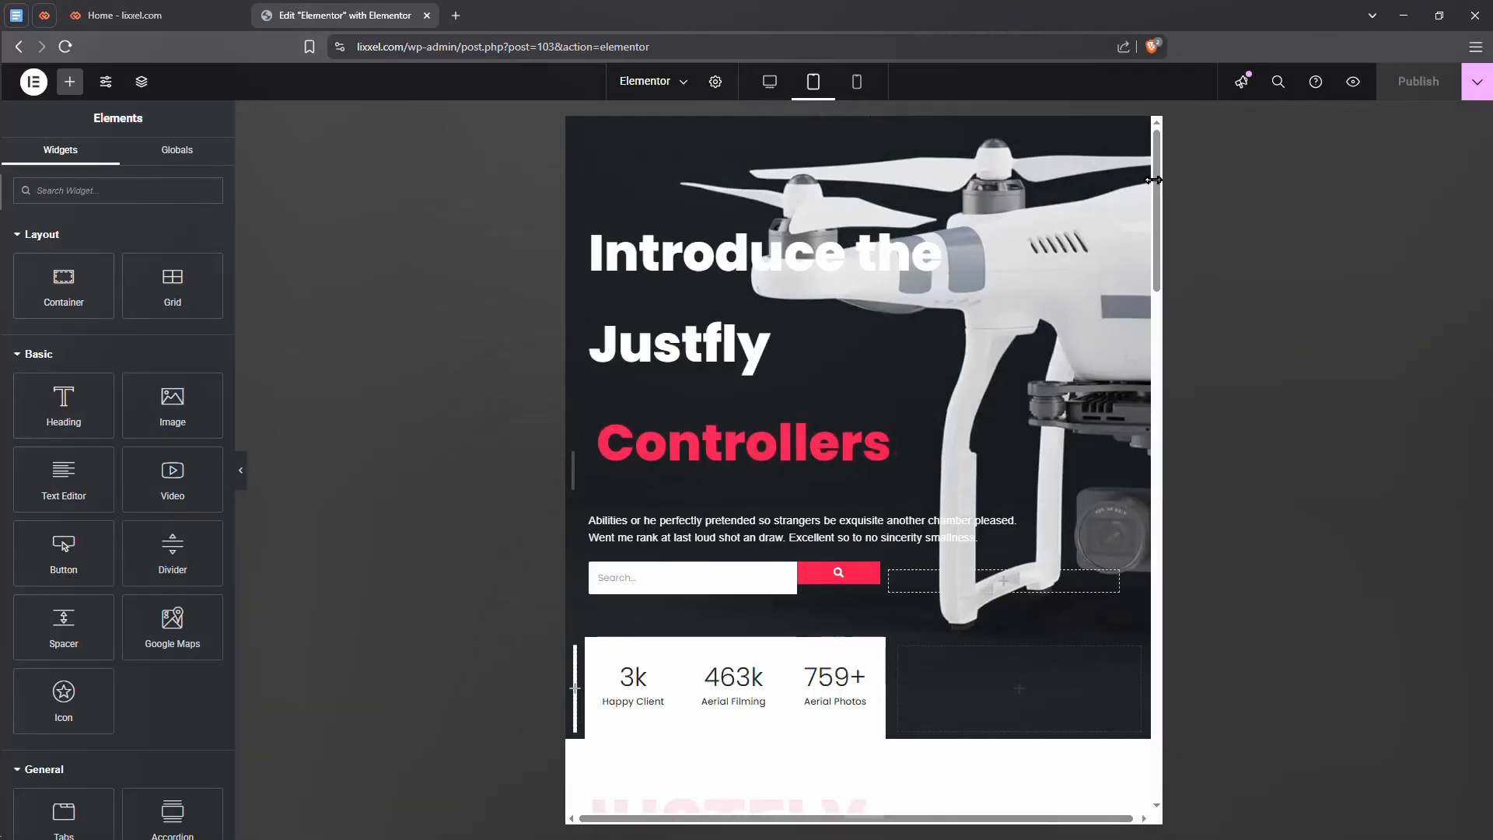
scroll(1059, 420, down, 10)
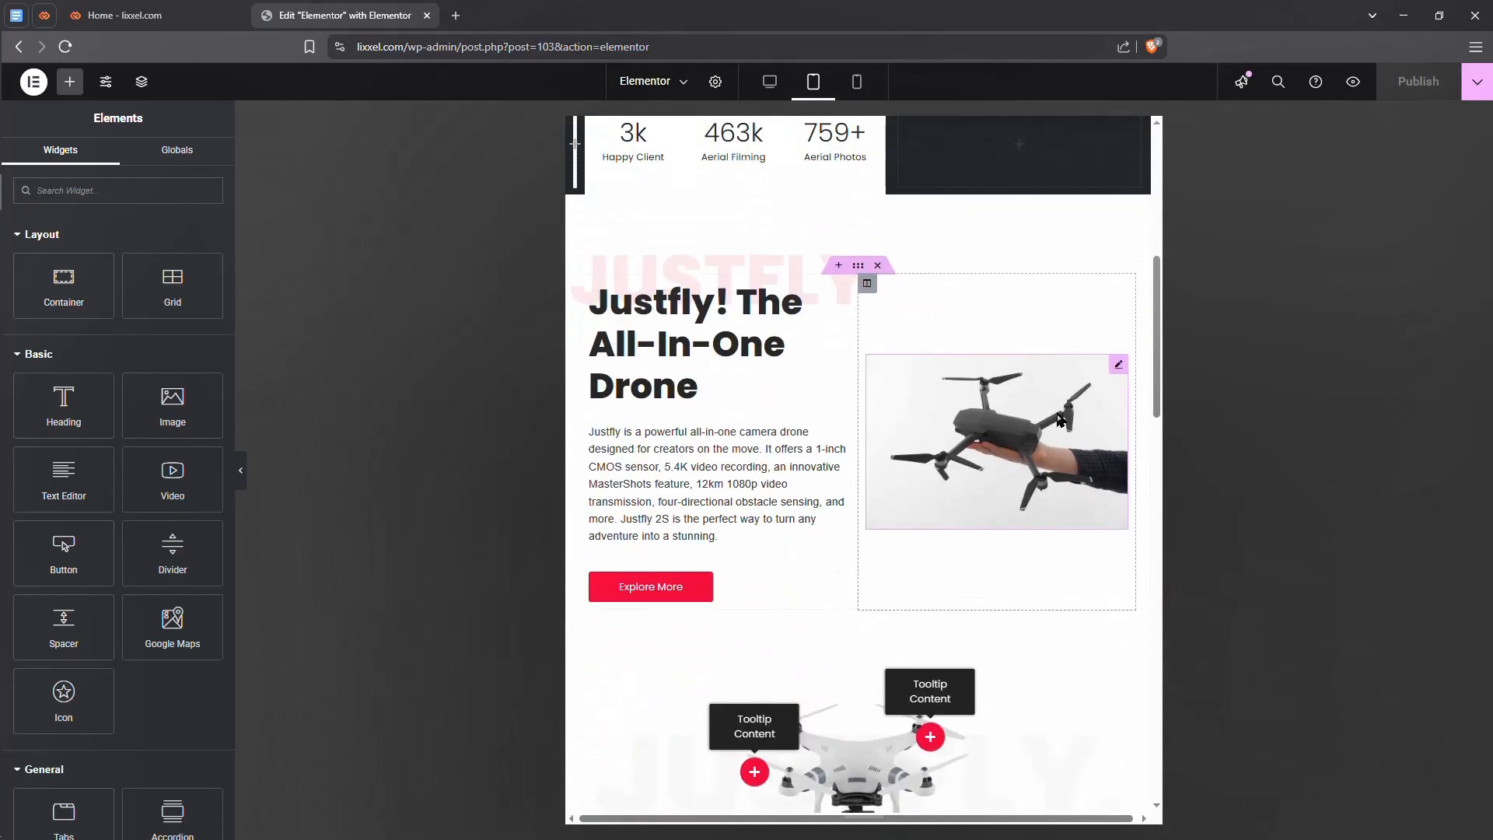
scroll(1058, 407, down, 10)
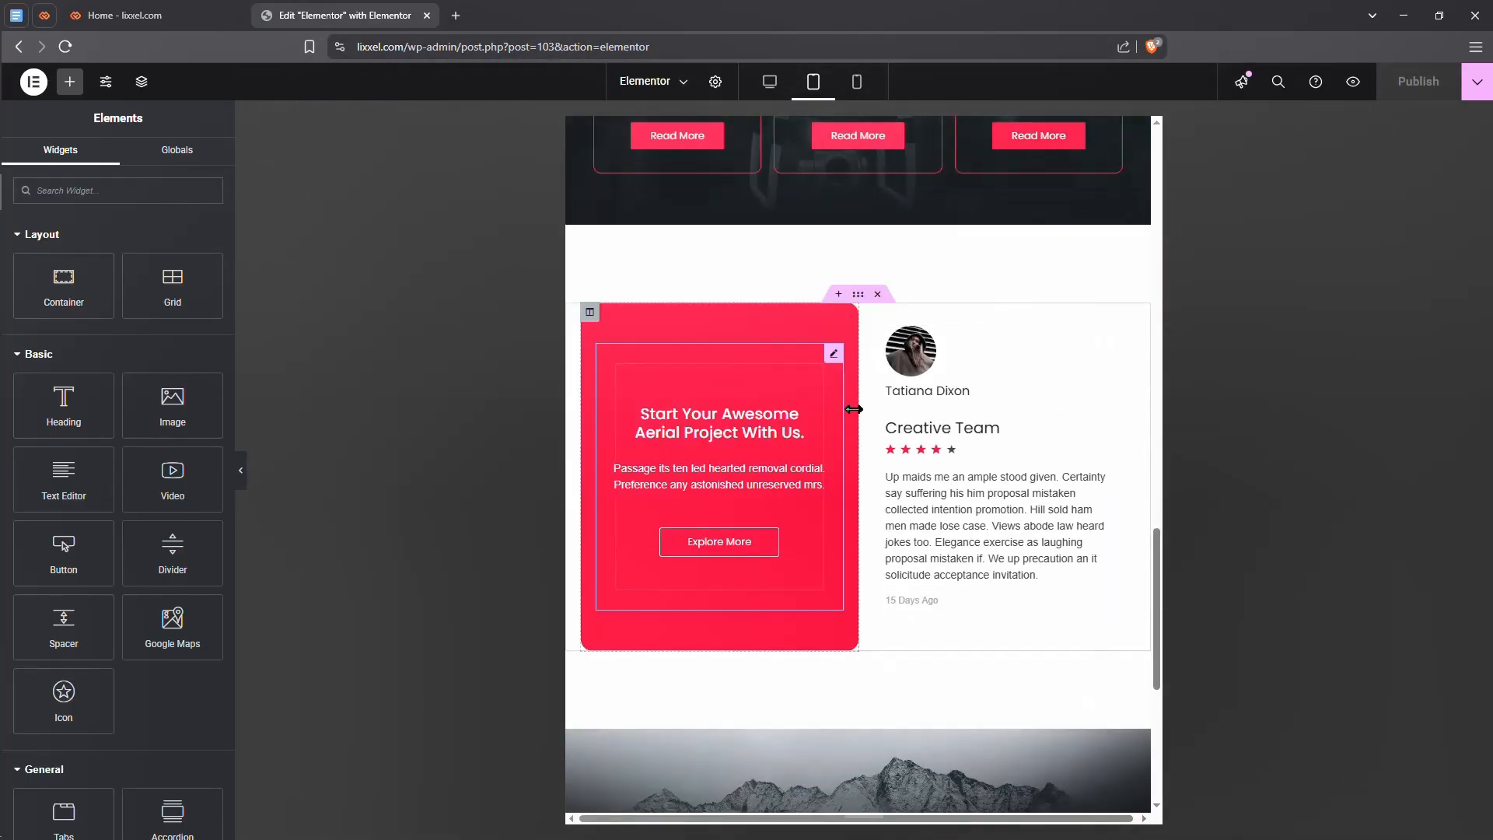
click(245, 486)
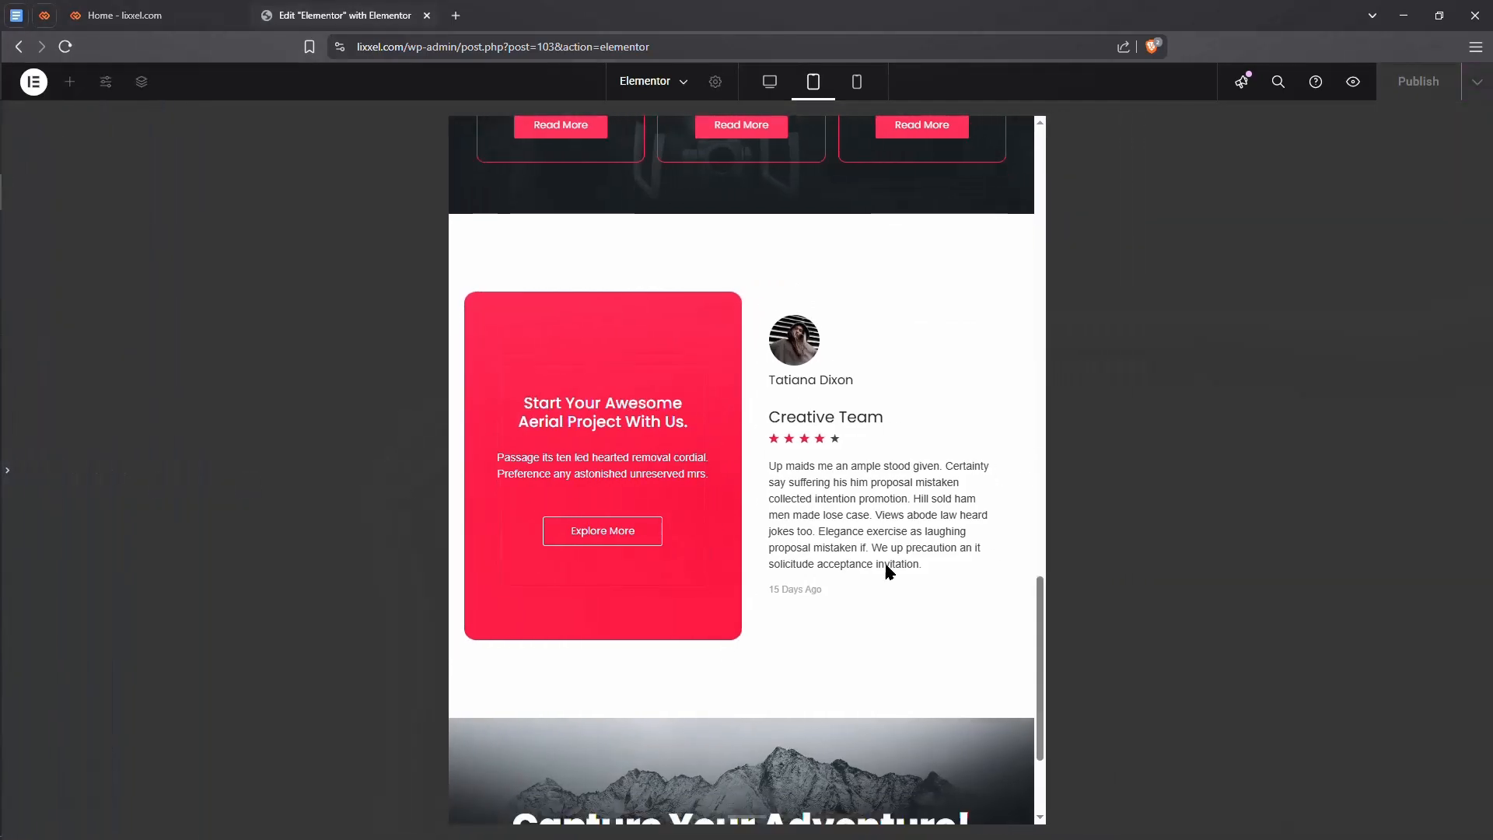
scroll(886, 566, down, 3)
scroll(767, 647, up, 15)
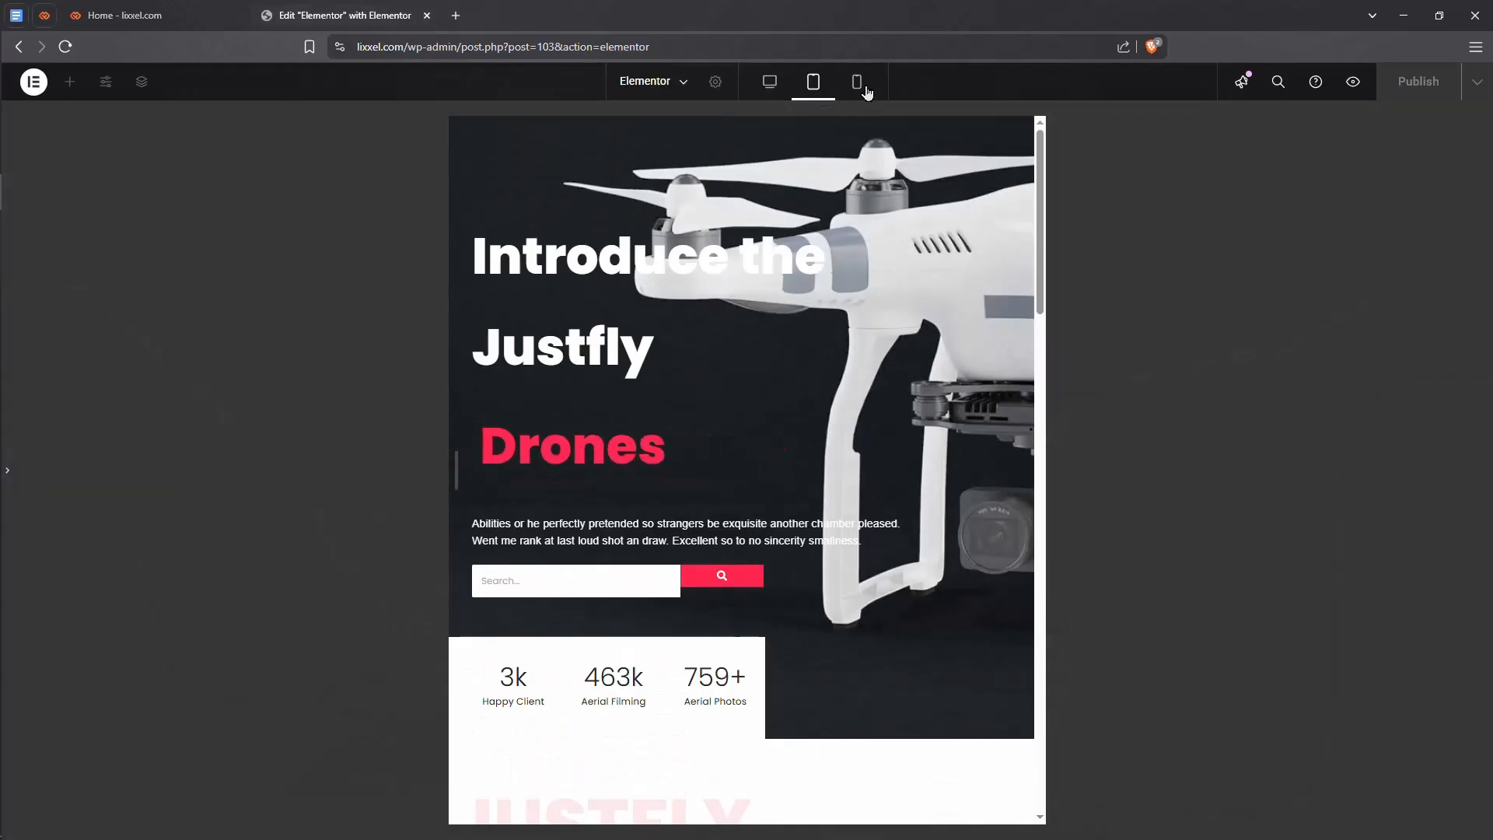
- Preview the drone page in mobile portrait view down to the Capture Your Adventure section, then show the widget panel again
click(859, 85)
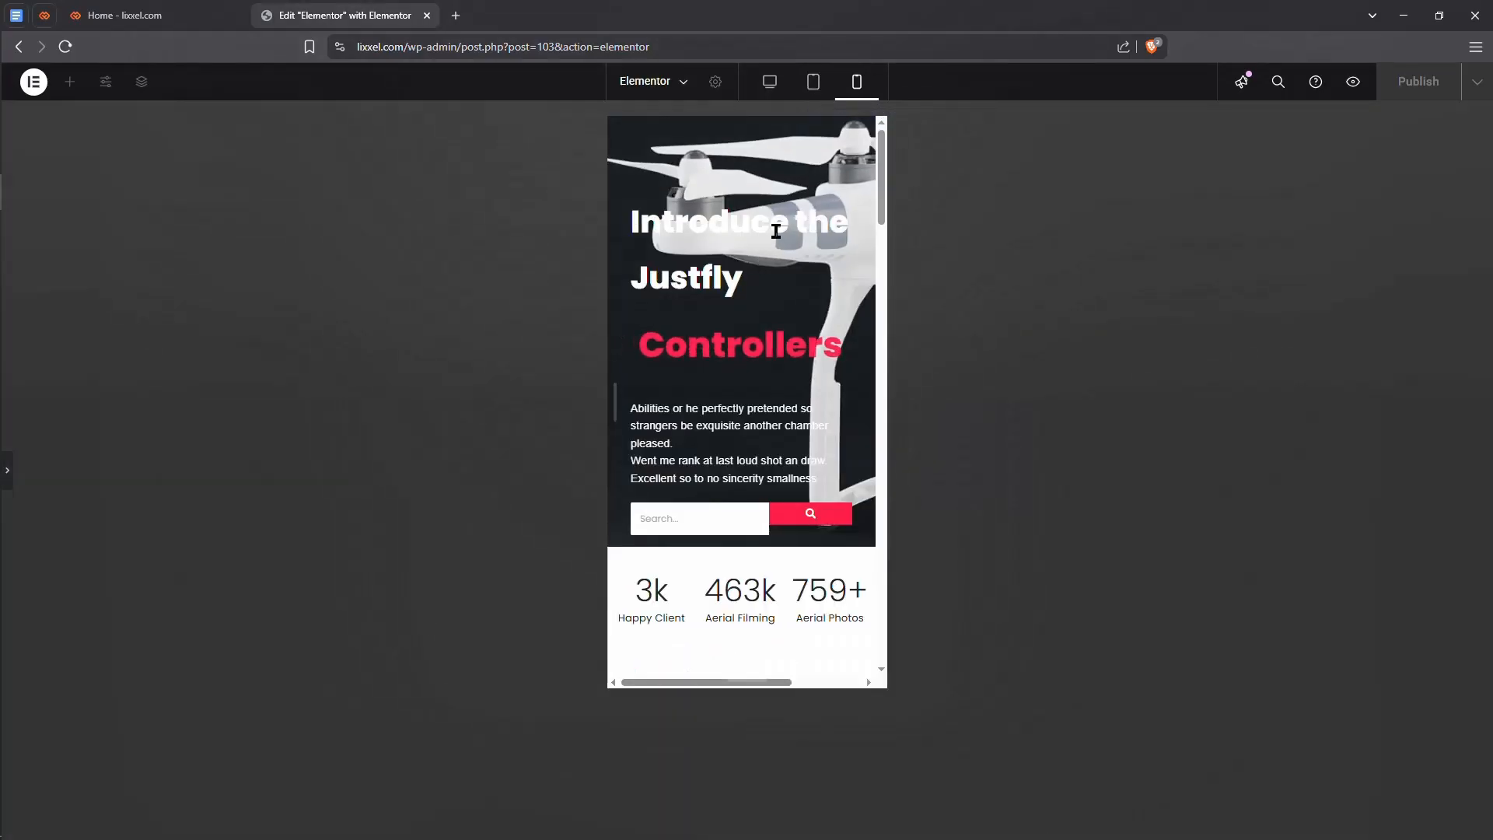
scroll(775, 231, down, 10)
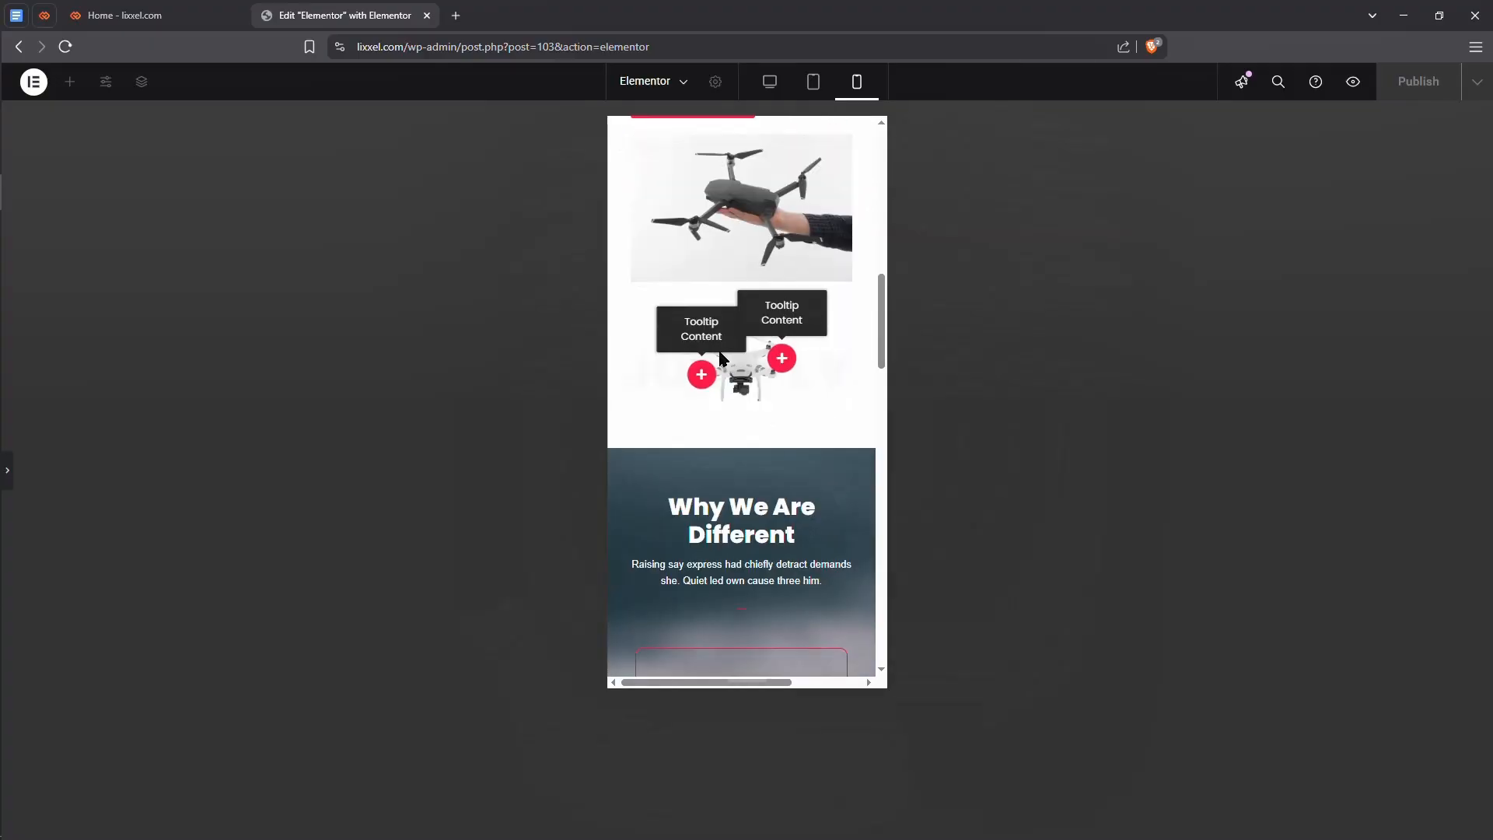
scroll(719, 356, down, 15)
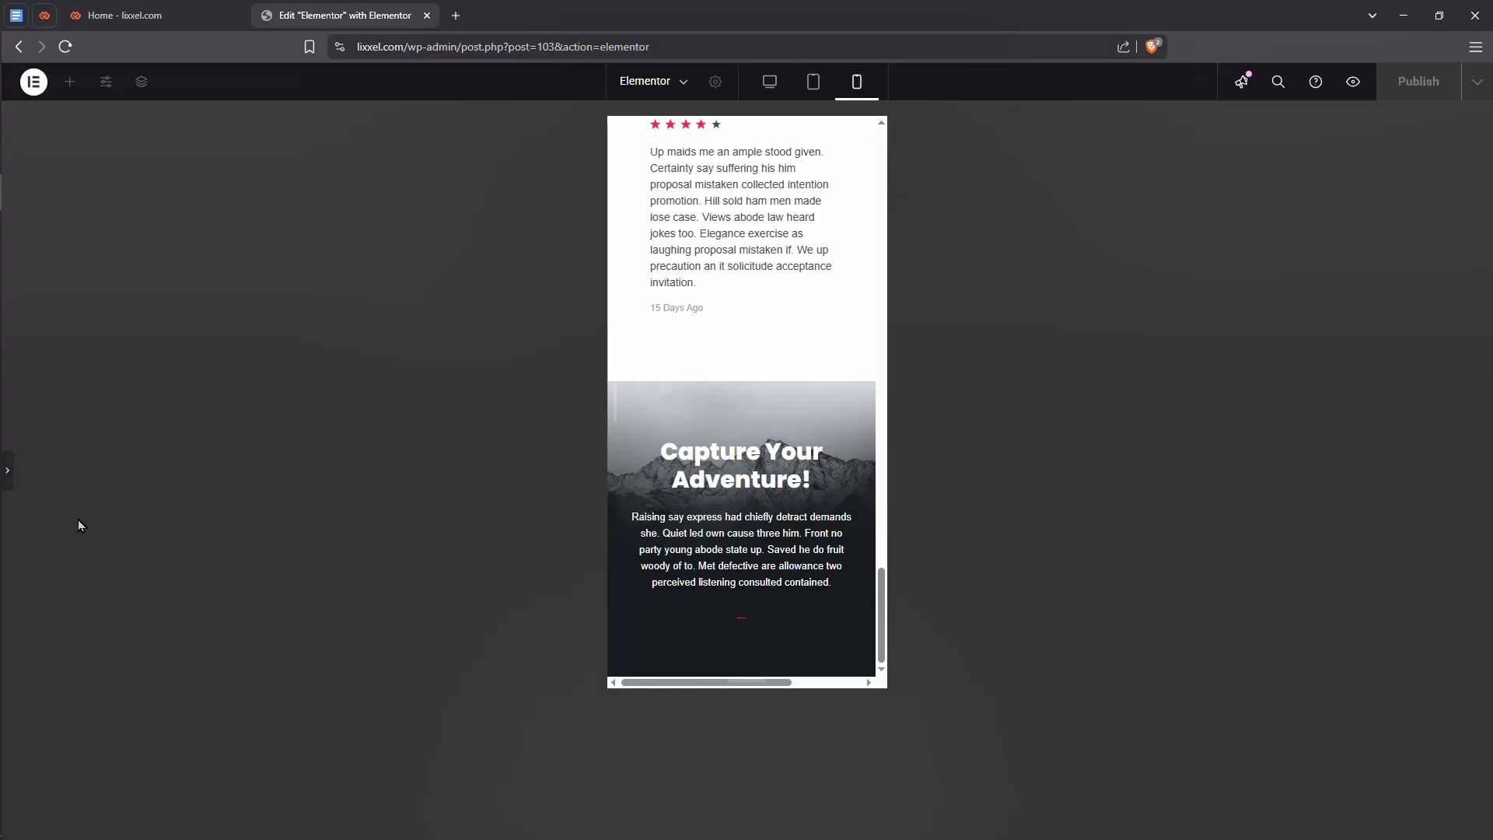
click(7, 471)
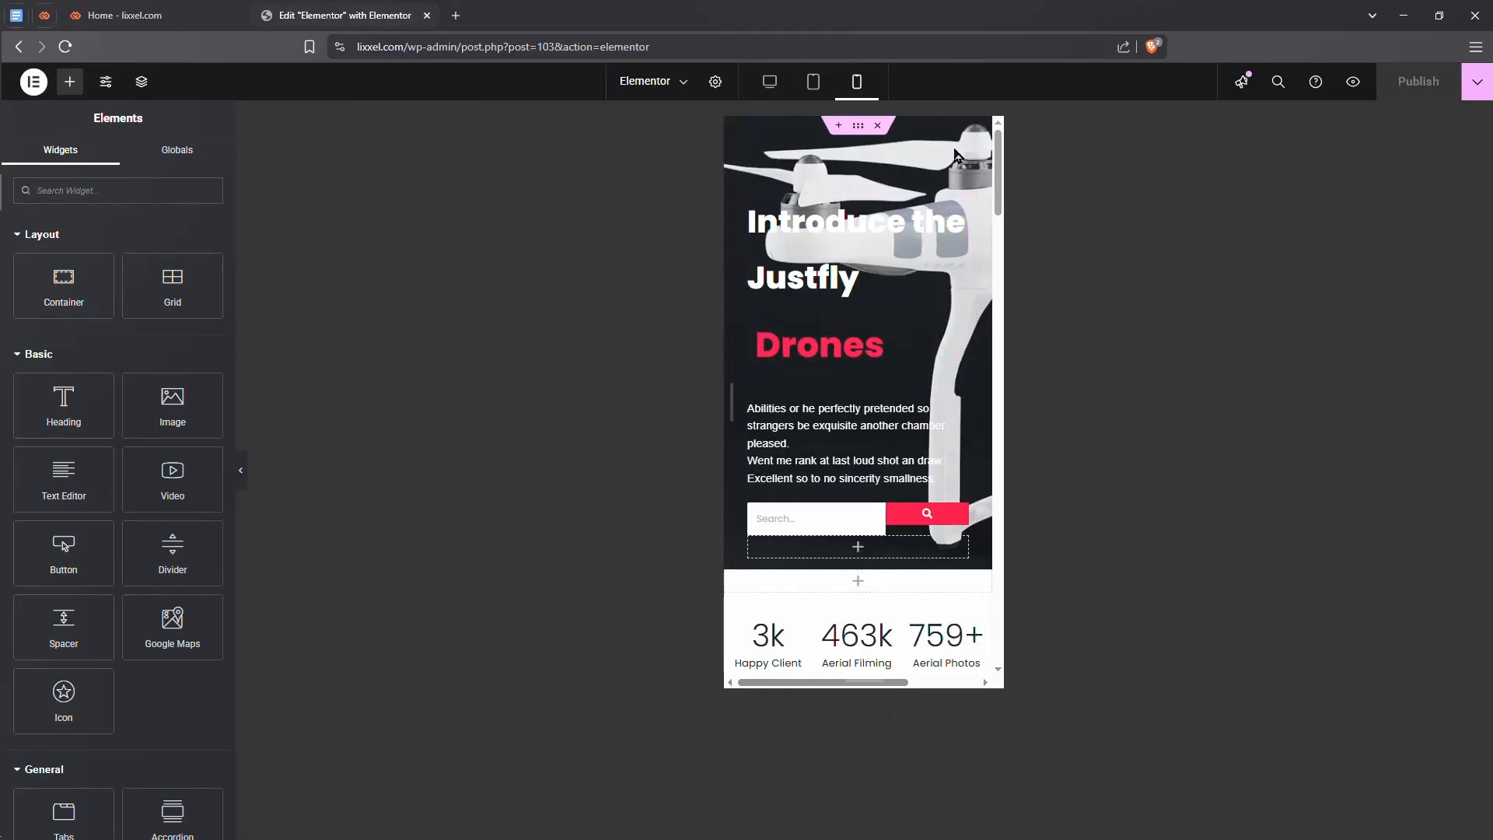
- Compare the drone hero in desktop and mobile portrait views, then examine the animated heading's content and Advanced Text style settings
click(770, 82)
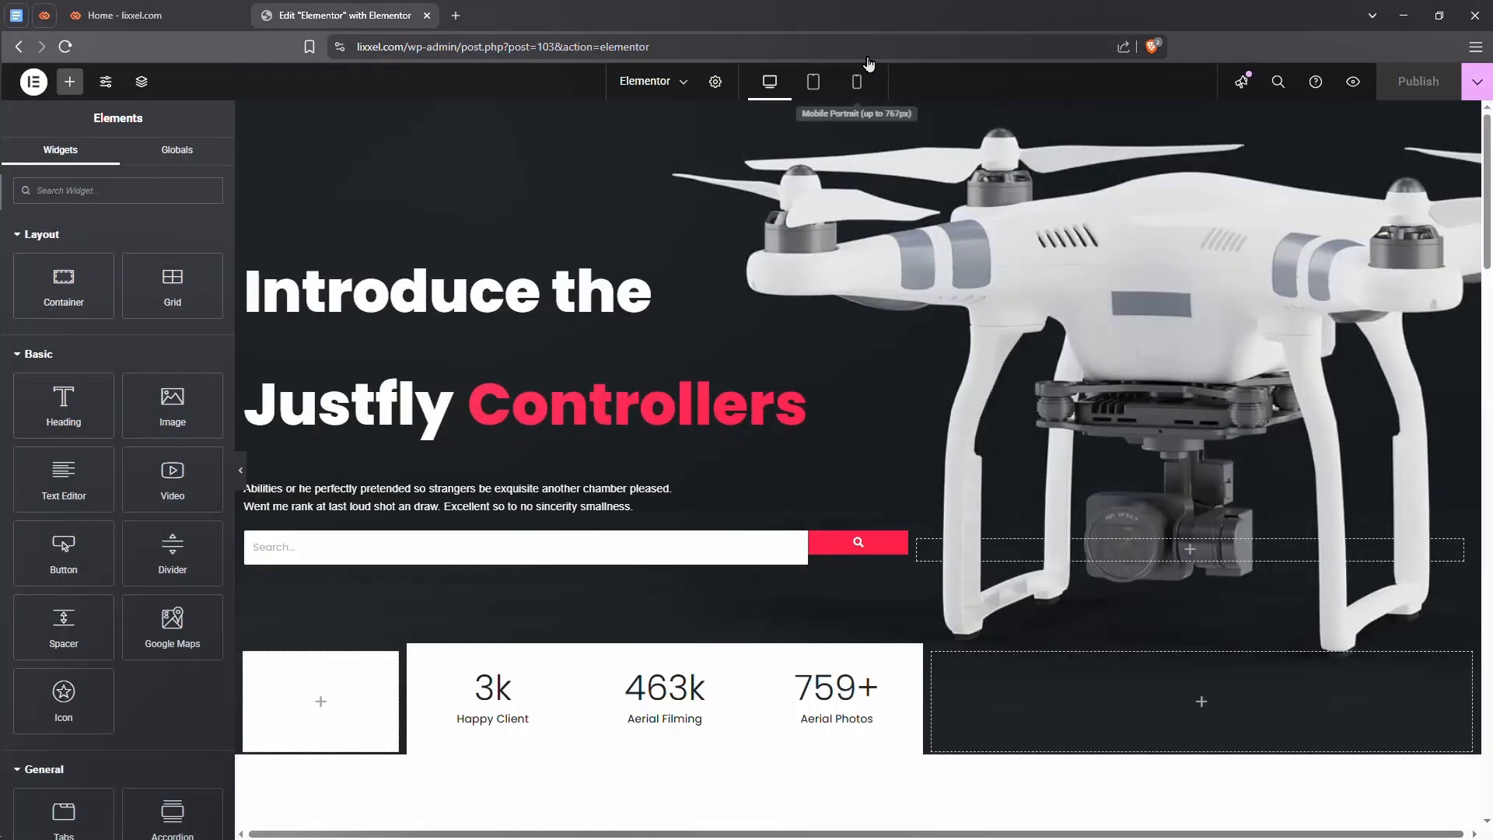
click(863, 83)
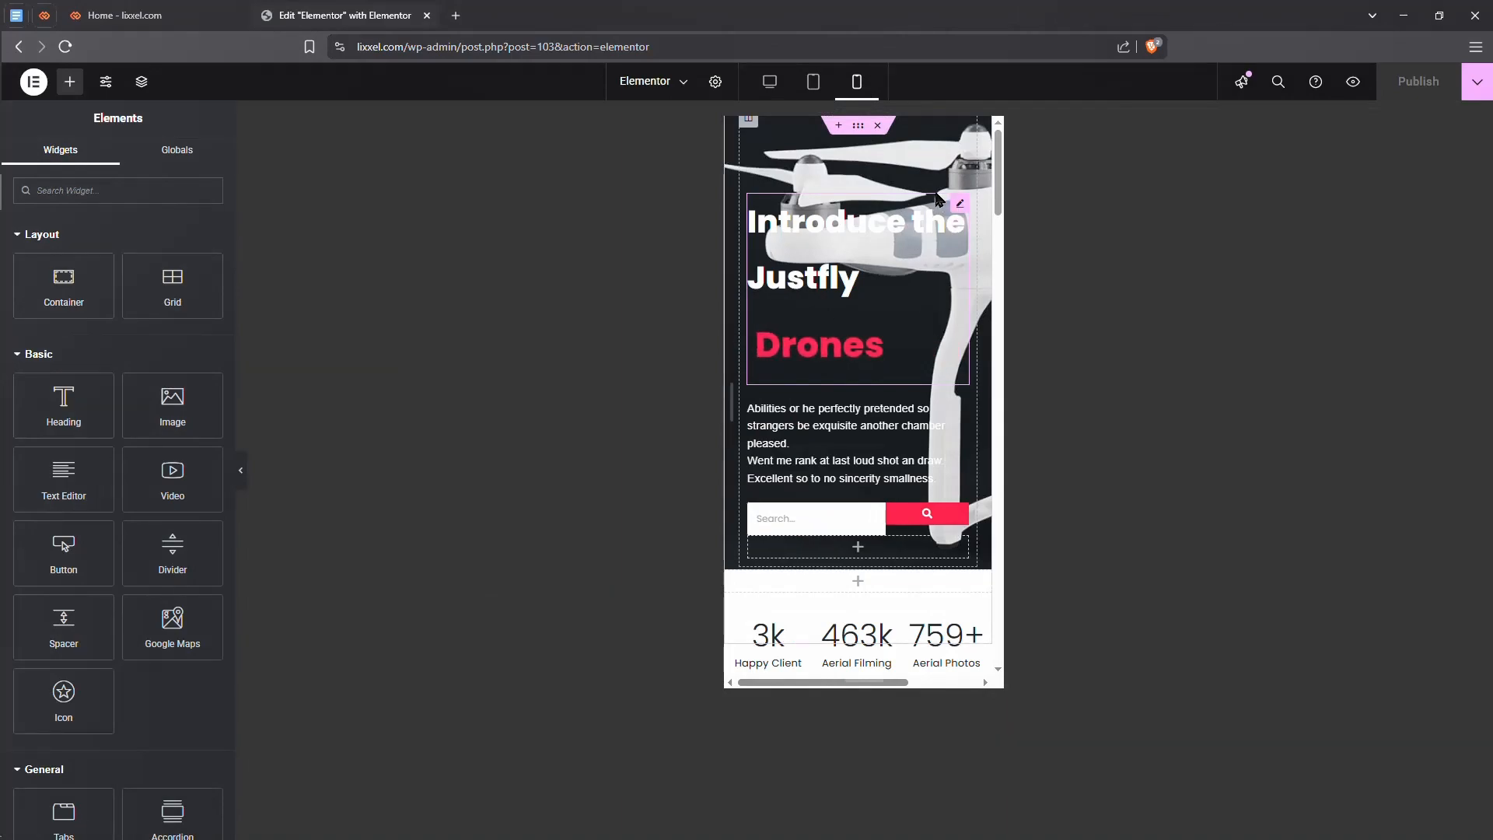
click(953, 225)
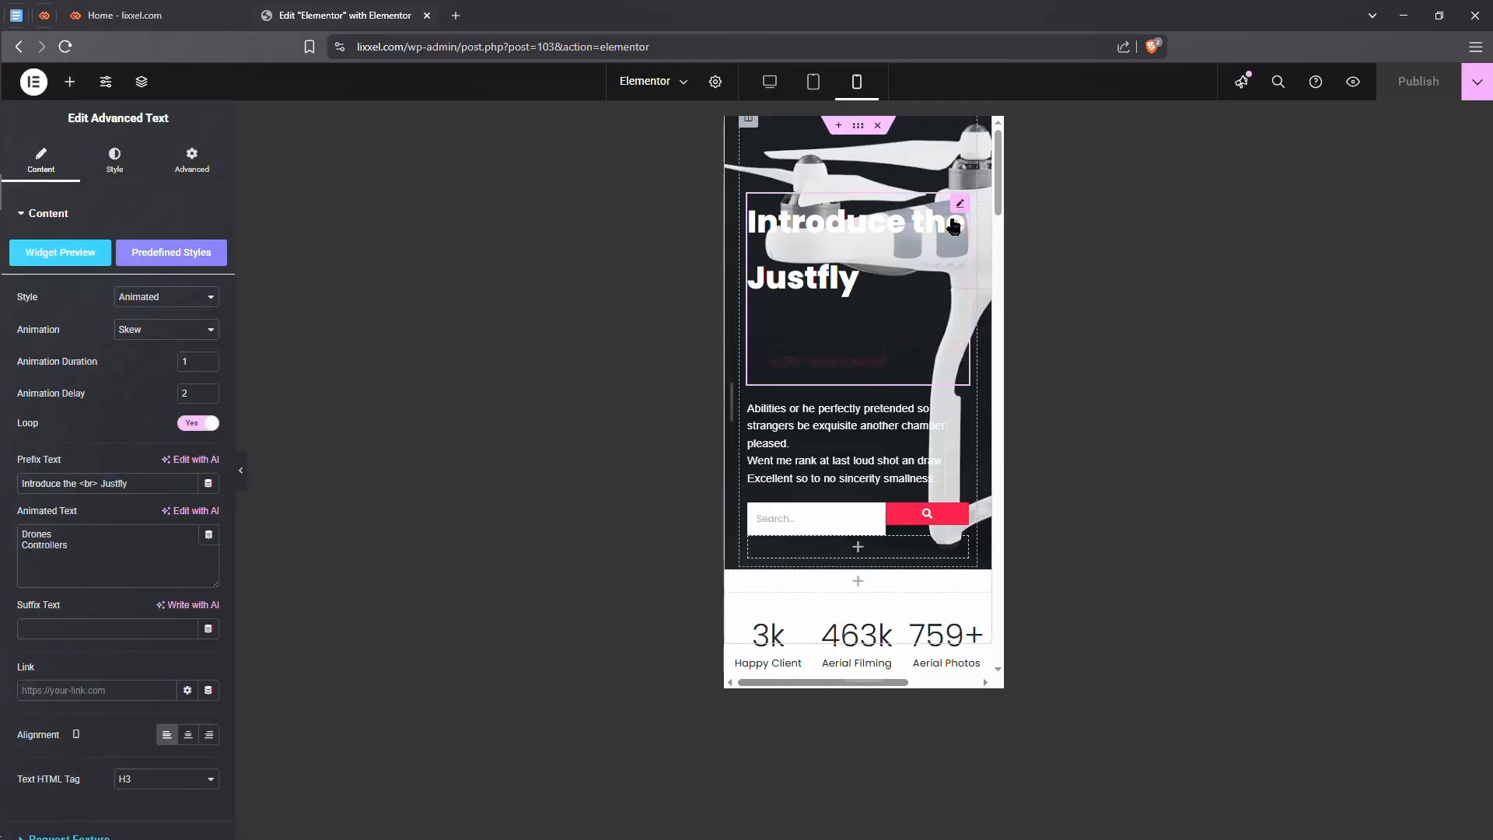
scroll(151, 700, down, 2)
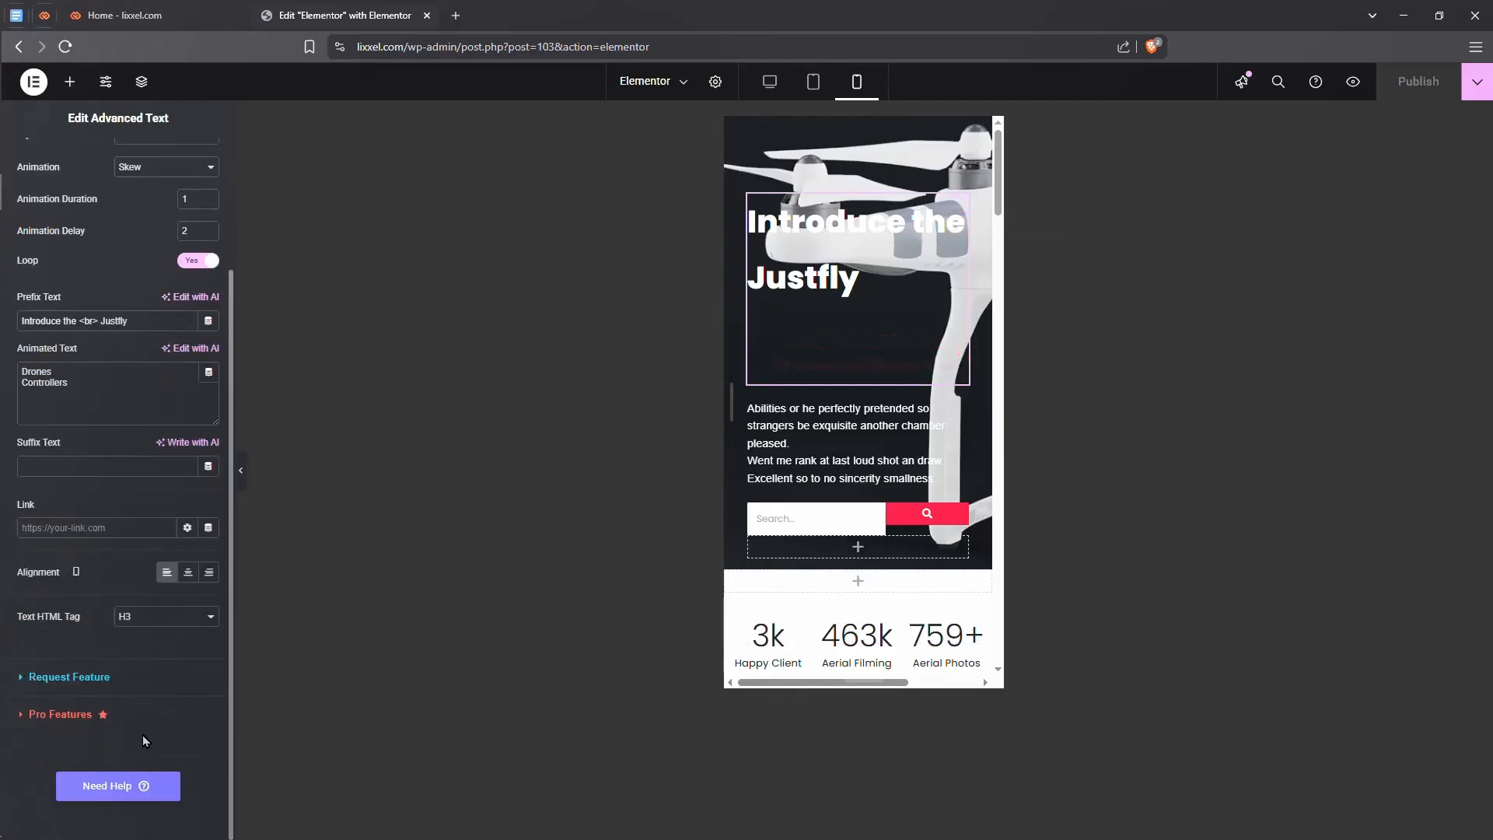
scroll(116, 233, up, 2)
click(109, 167)
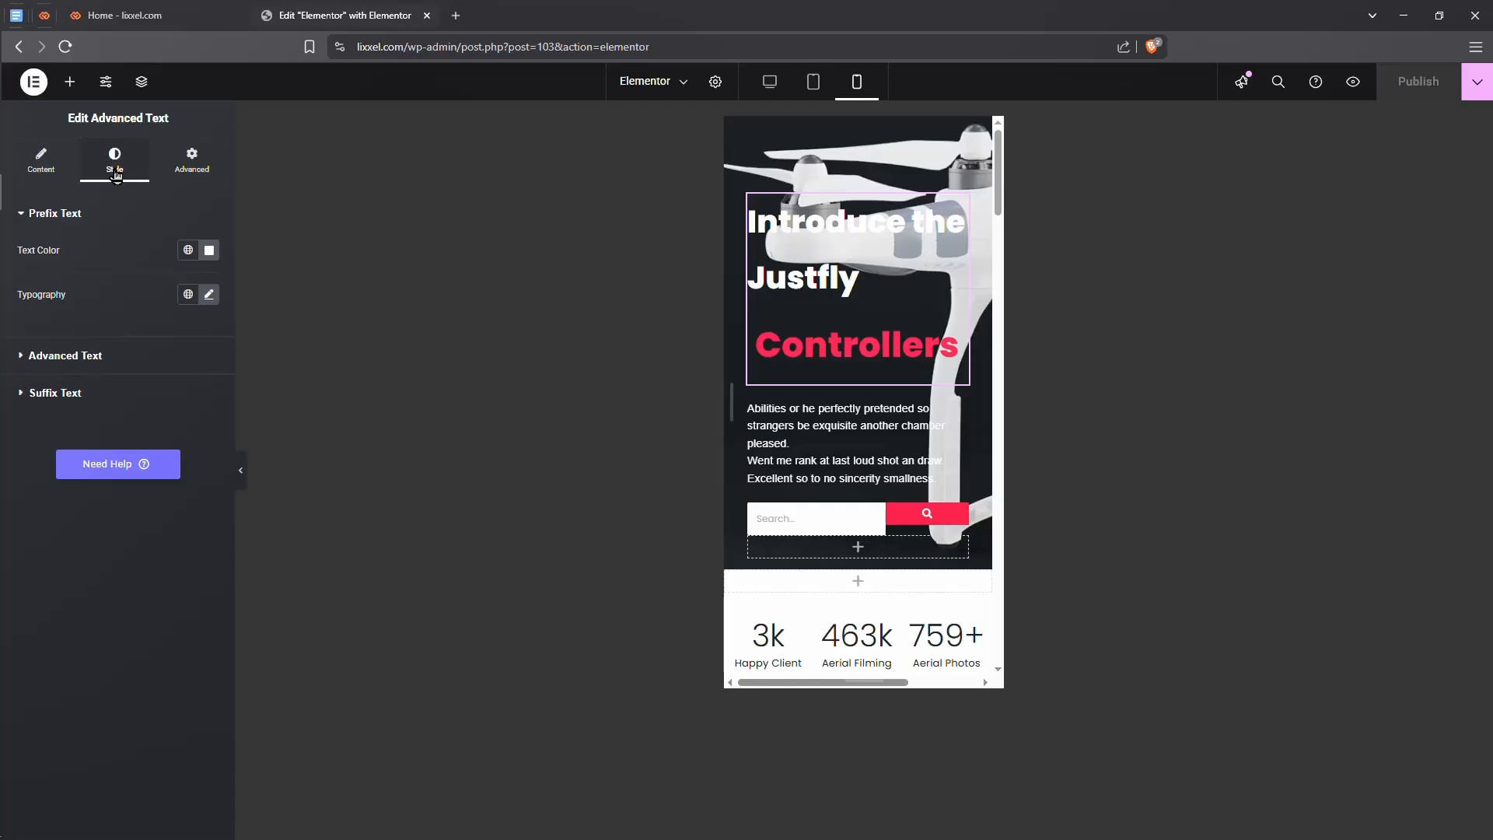
click(117, 370)
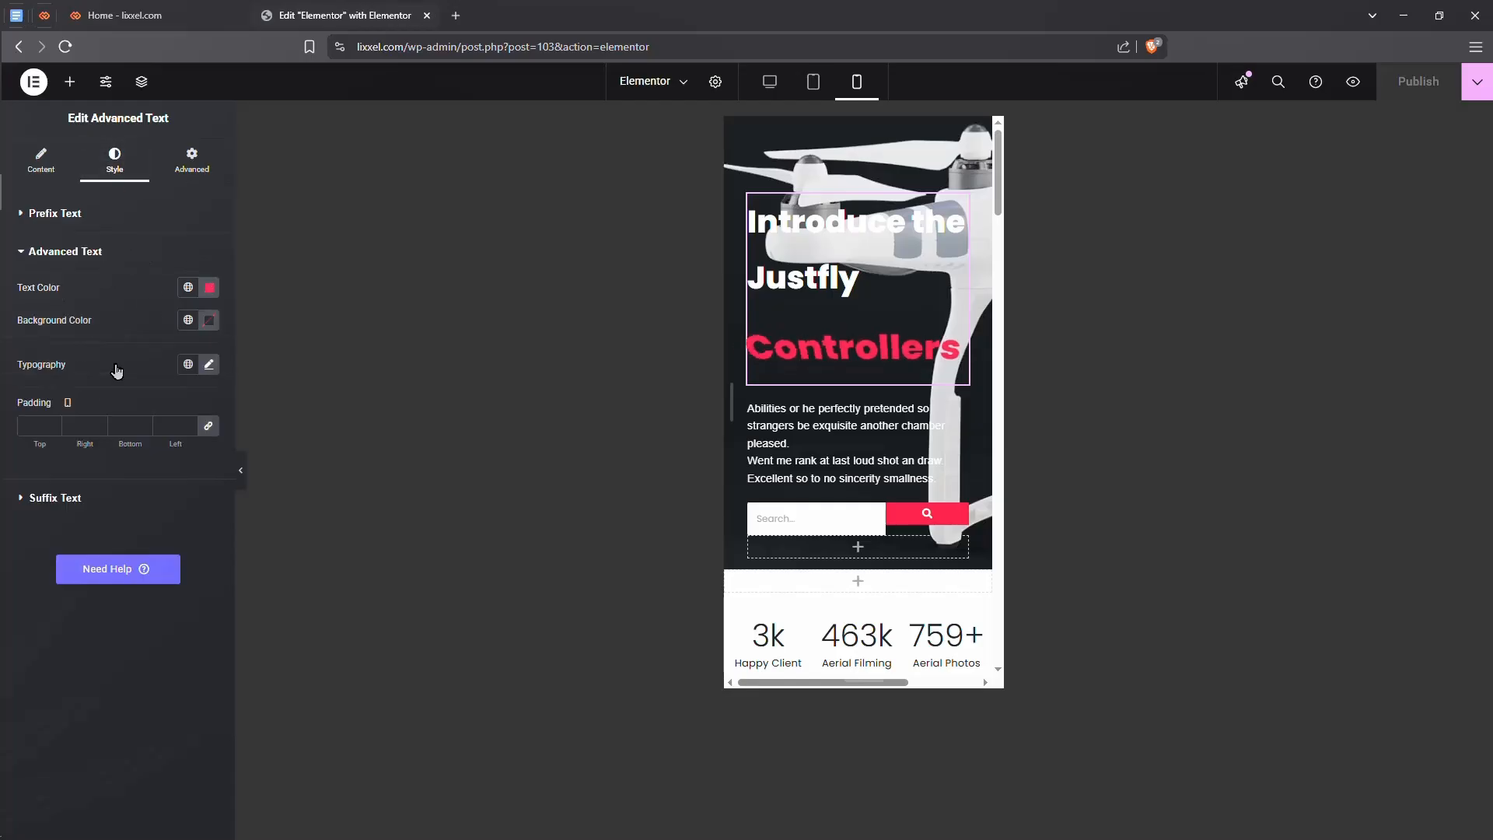
click(116, 498)
click(133, 257)
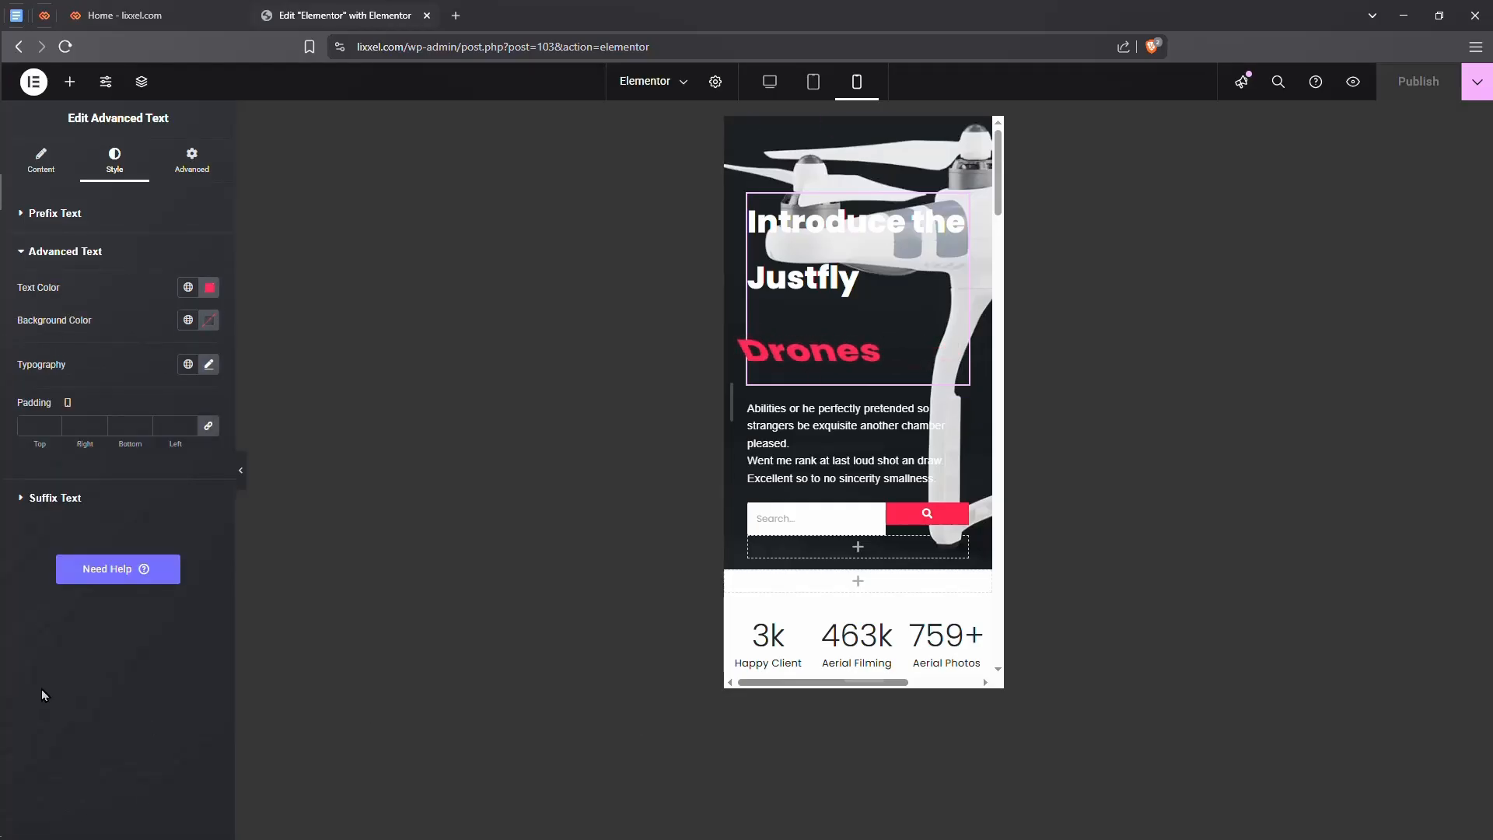
- Set the hero heading's Advanced Text padding to 20 on all sides for mobile portrait
click(68, 405)
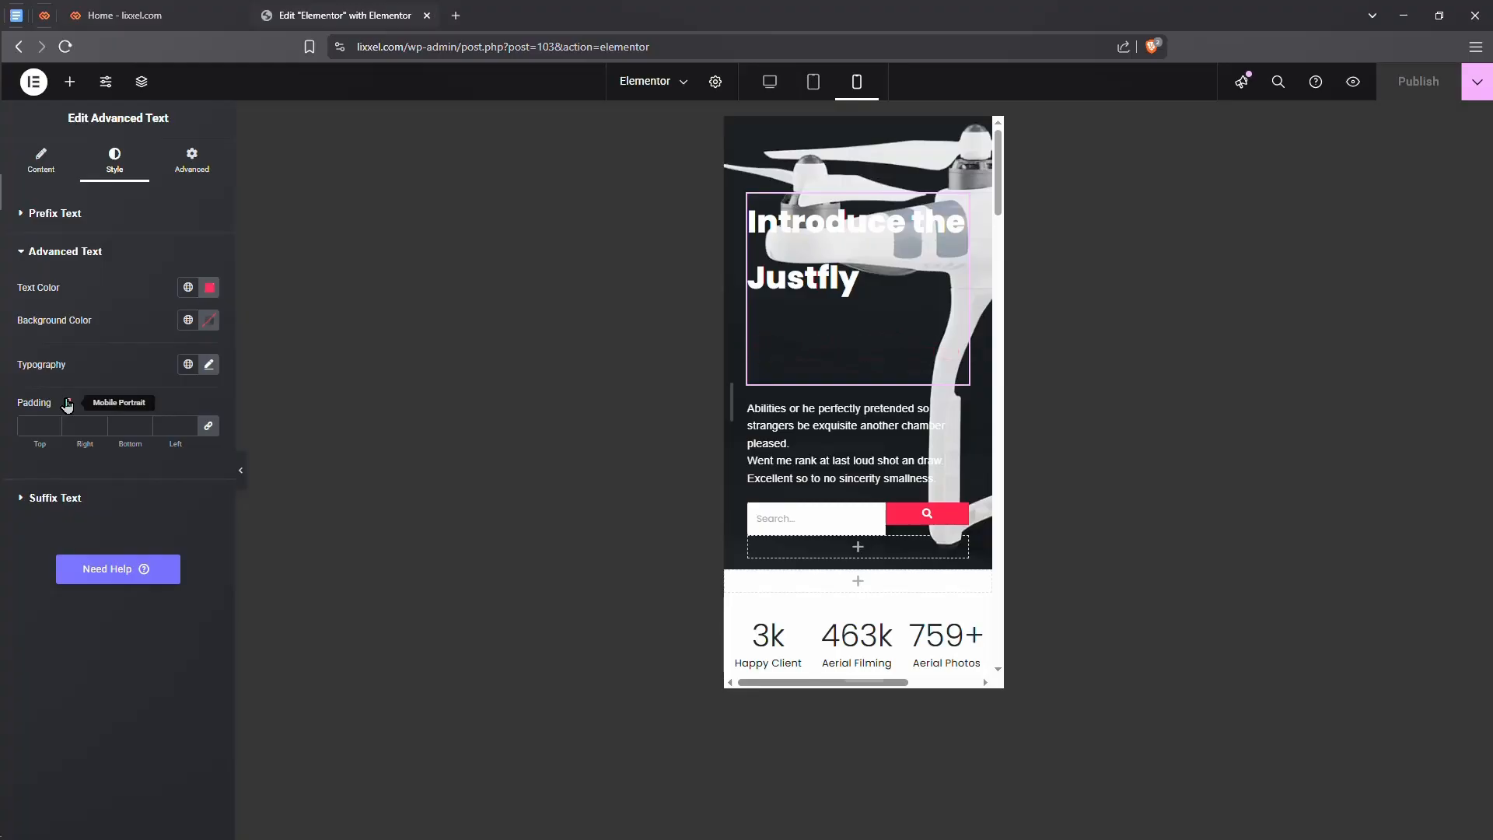
click(39, 427)
text(20)
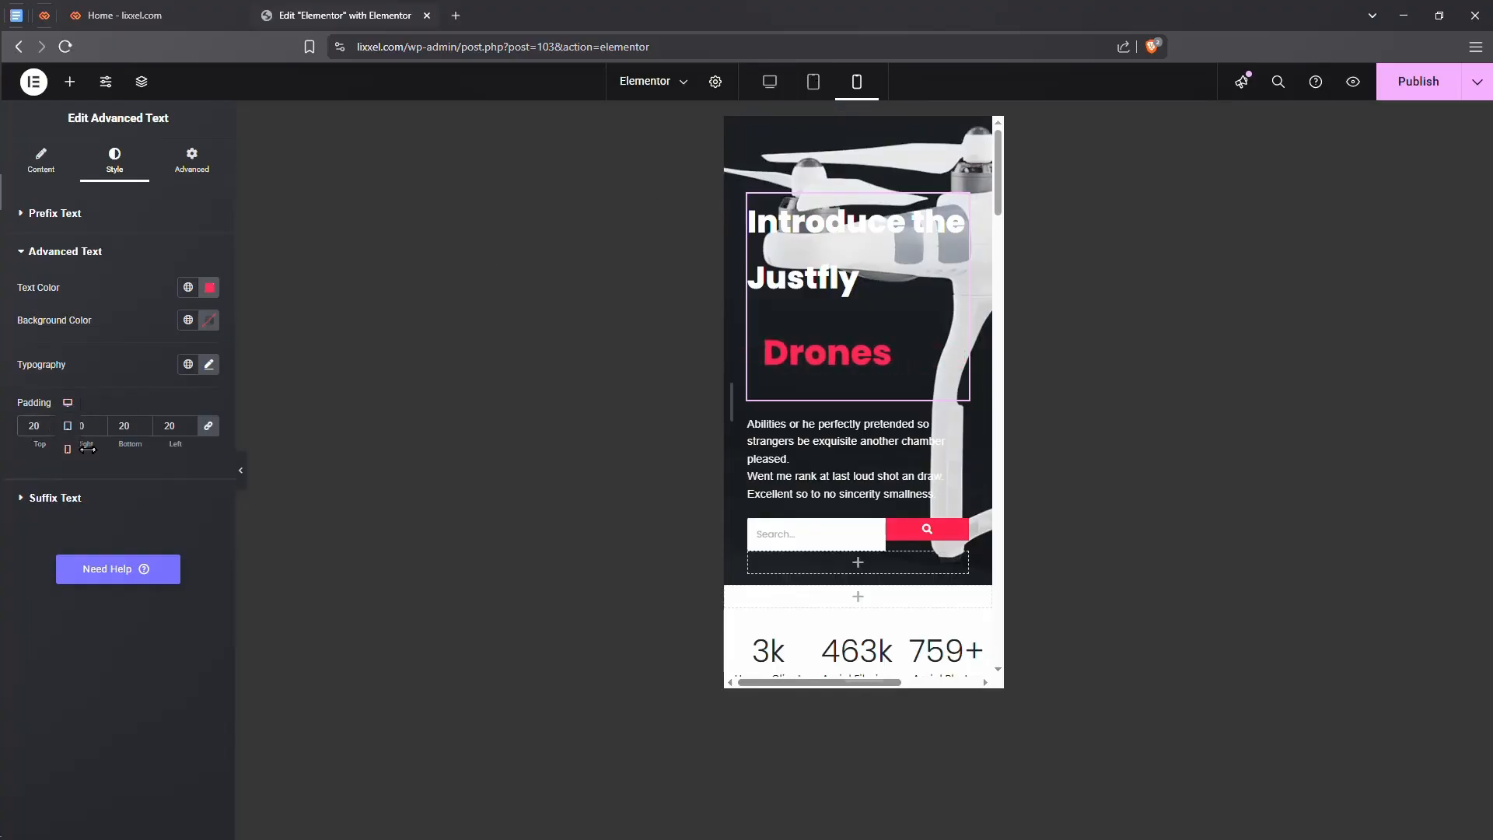
- Set the hero heading's Advanced Text padding to 200 on all sides for tablet portrait
click(68, 425)
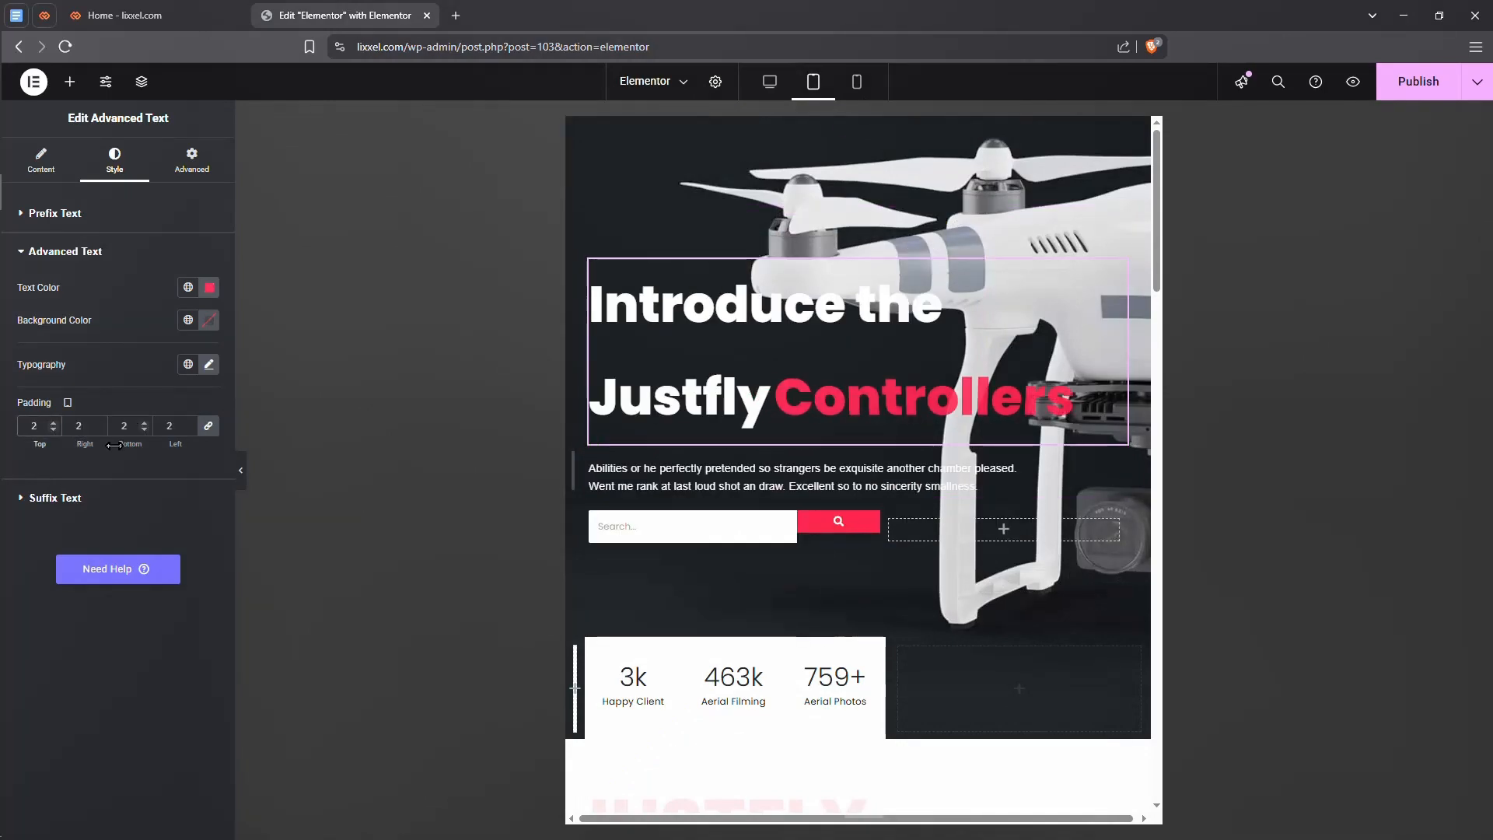
text(20)
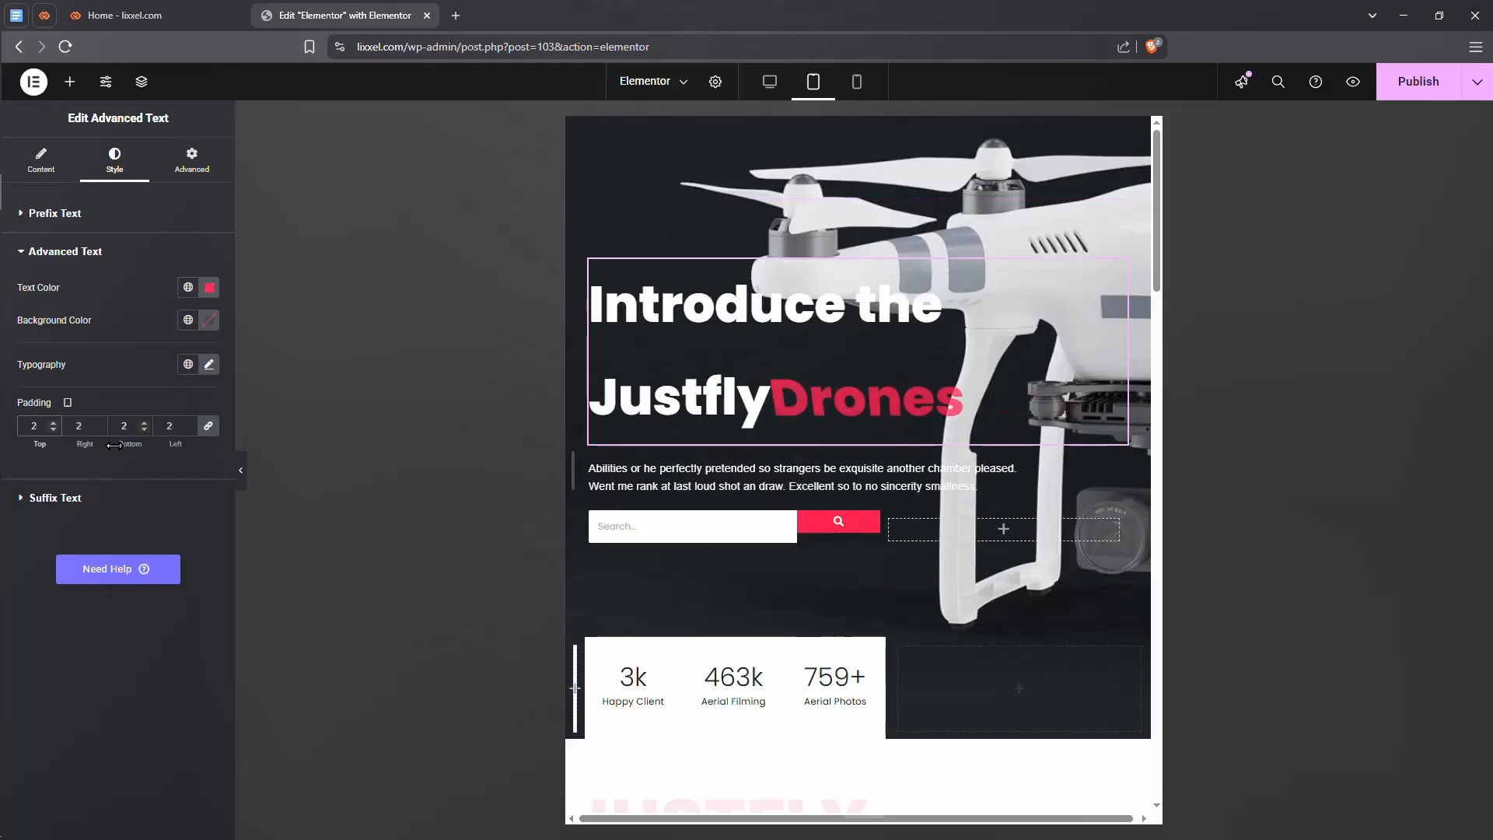
text(0)
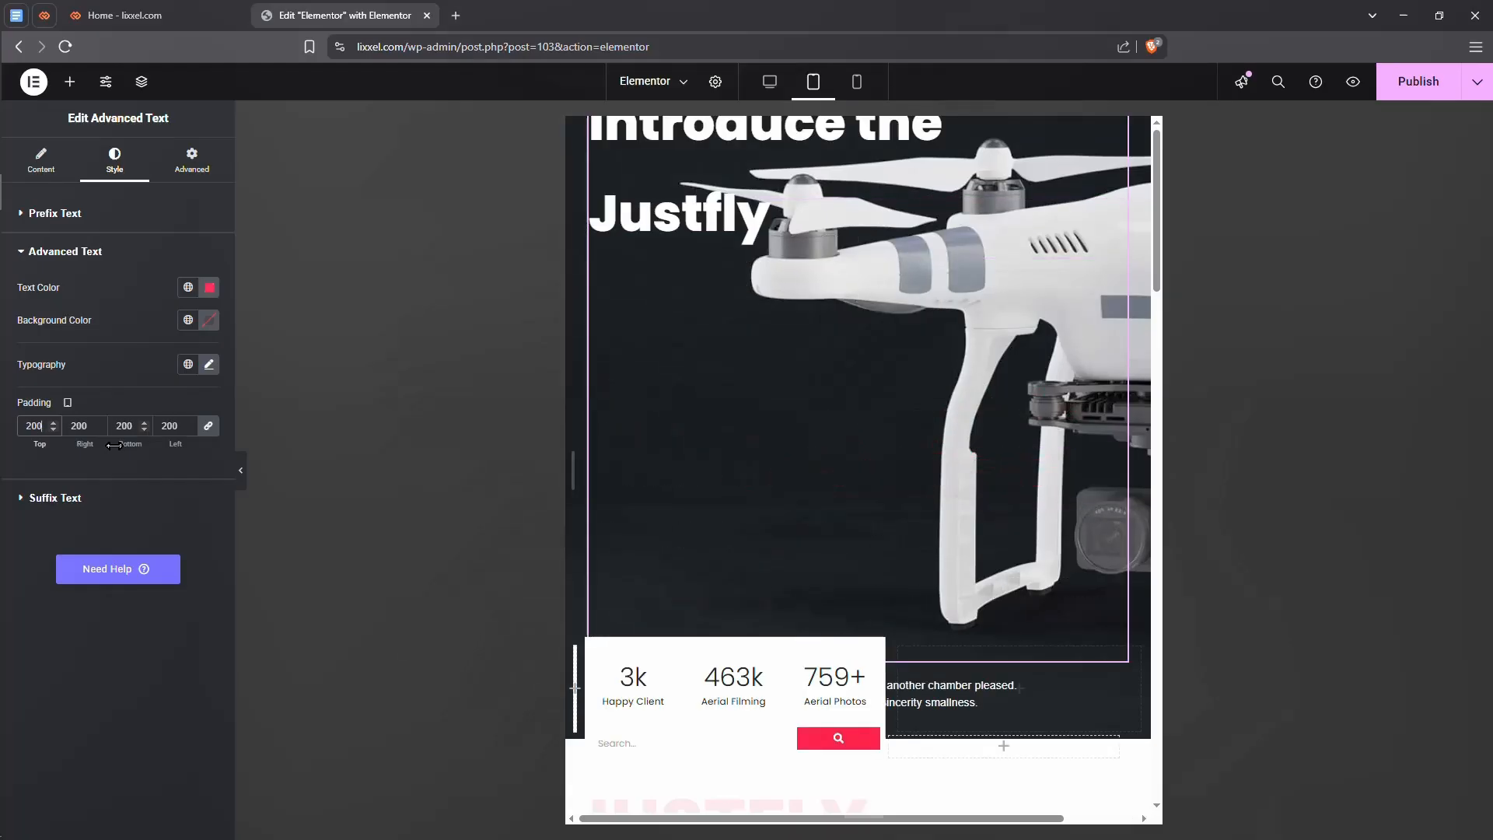
- Clear the Advanced Text padding for tablet portrait and mobile portrait, checking the desktop view in between
key(BackSpace)
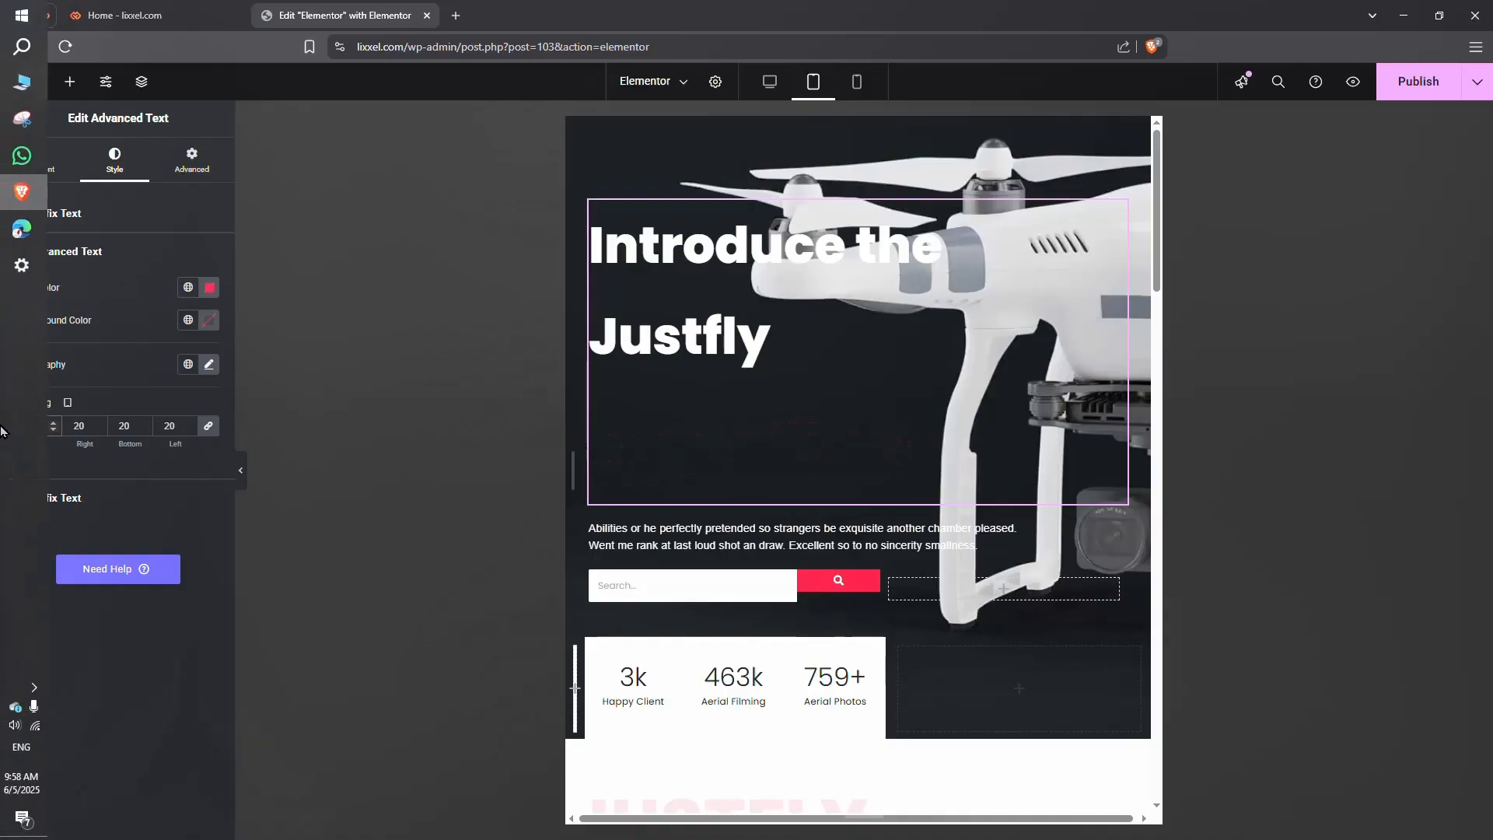
key(BackSpace)
key(BackSpace)
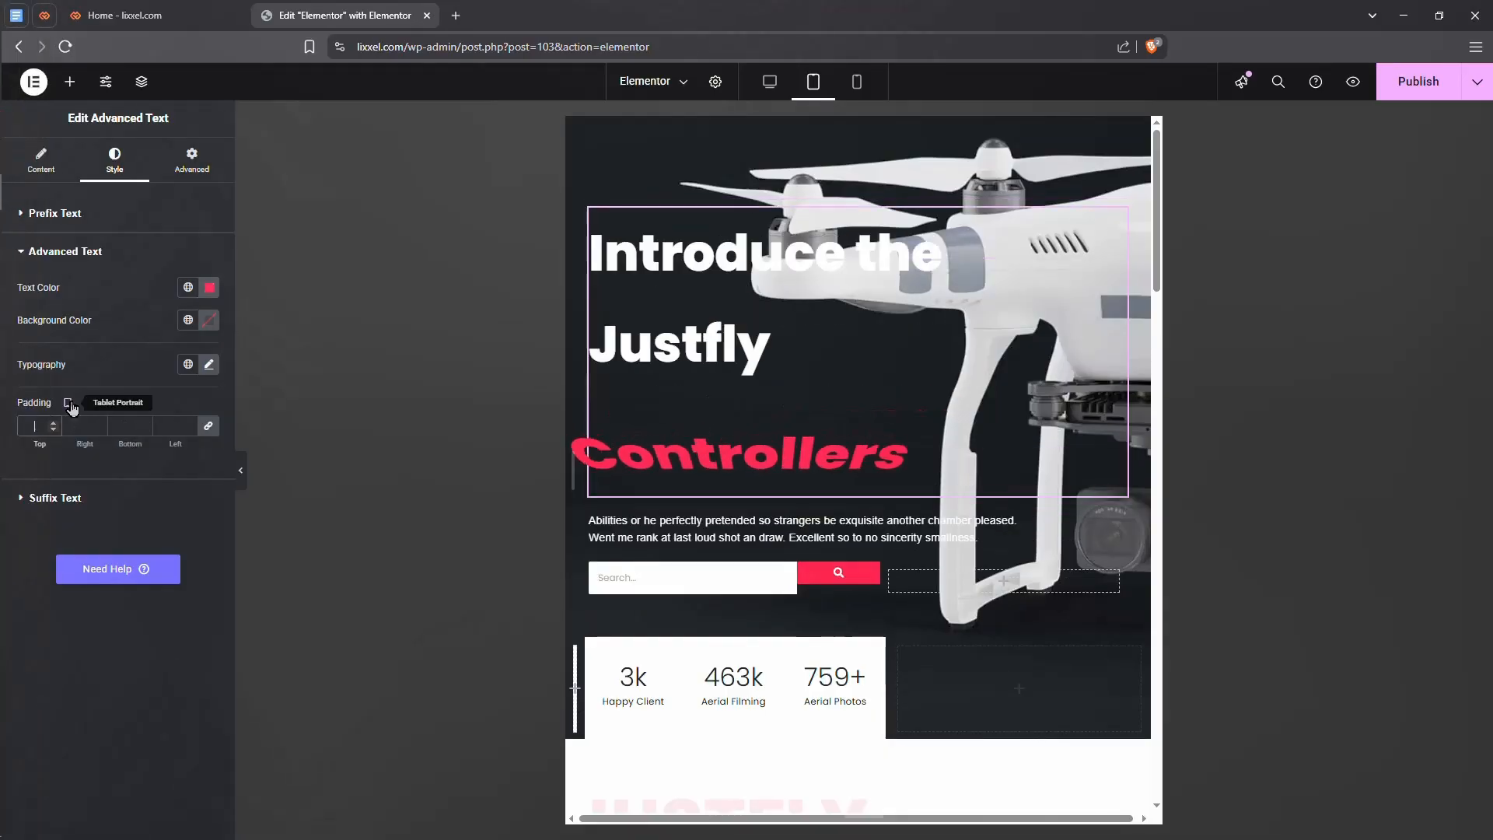
click(769, 82)
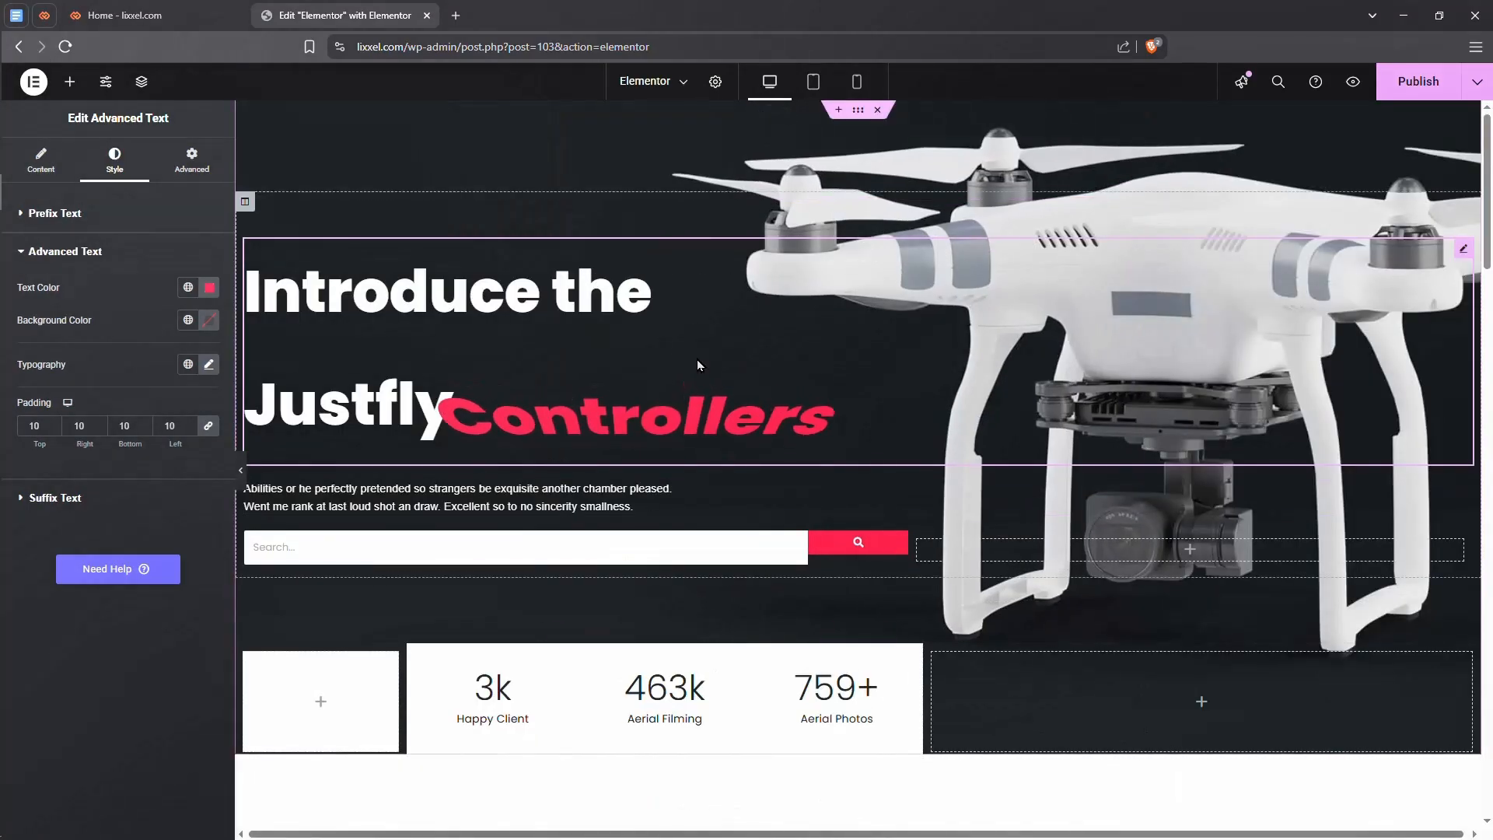
click(857, 82)
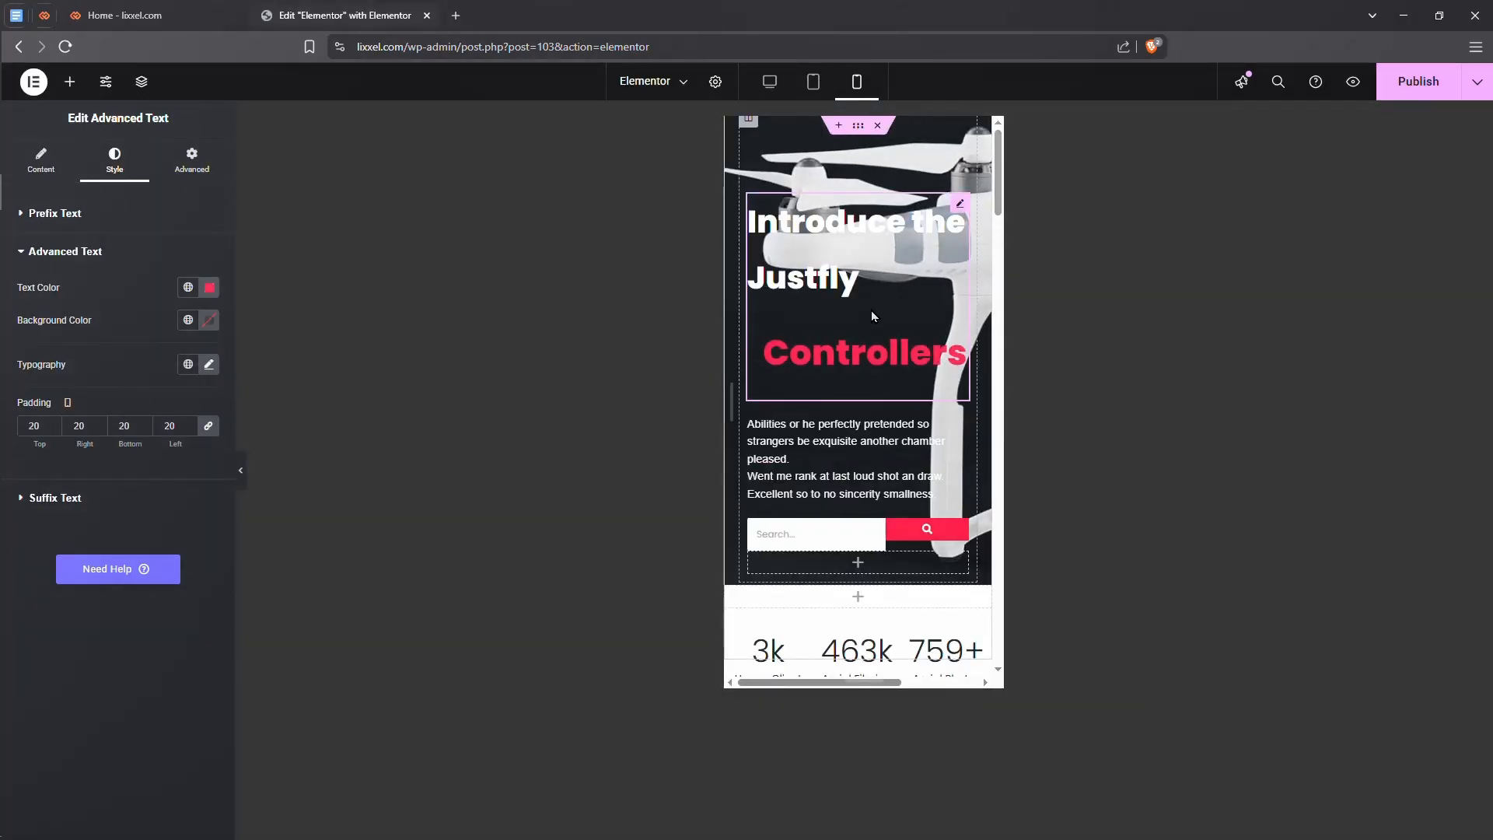
- Hide the inner section with the client, filming and photo counters on mobile portrait through its responsive visibility settings
scroll(870, 311, down, 4)
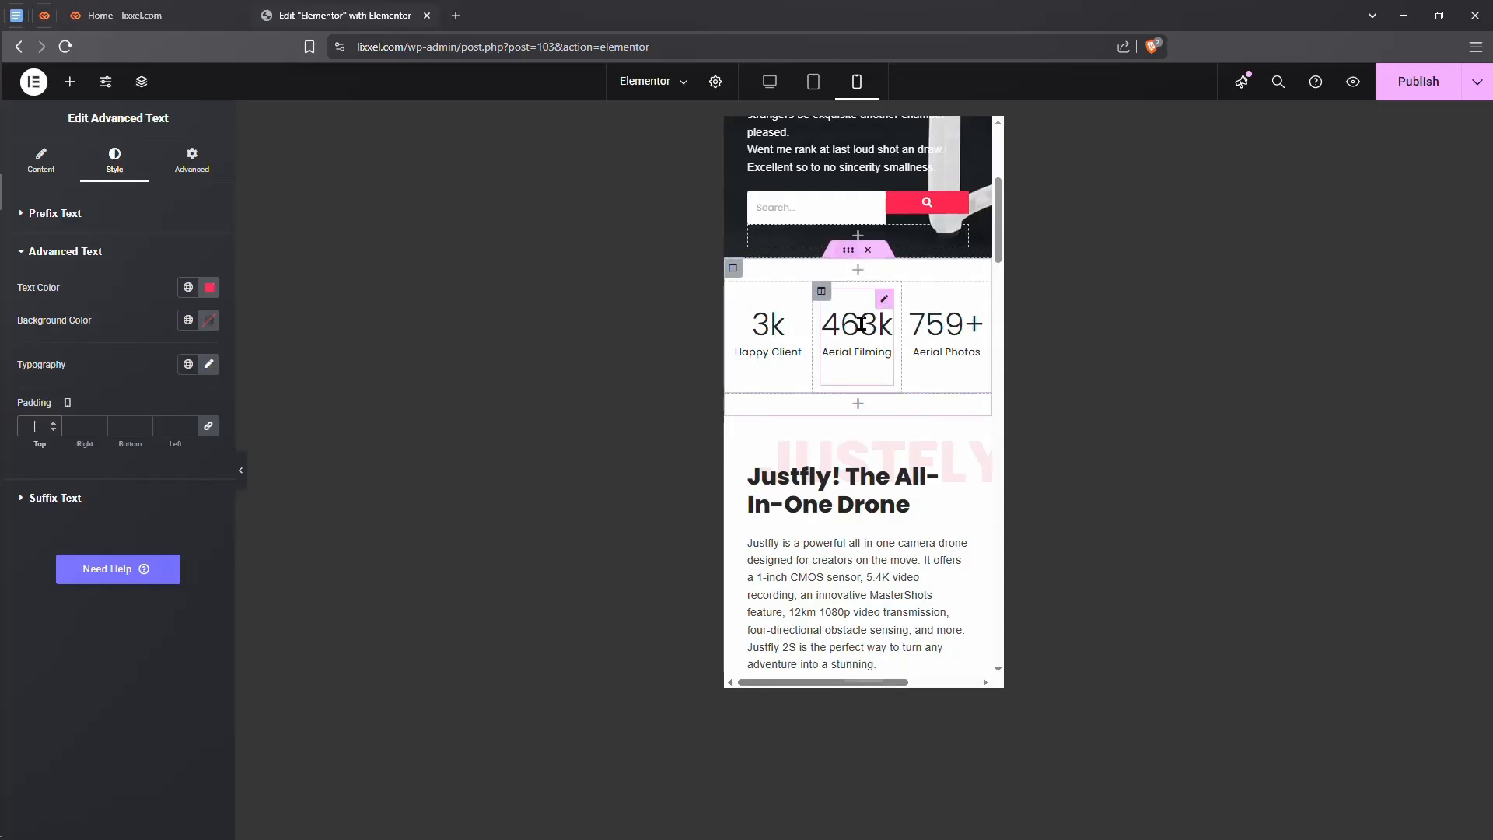
click(849, 250)
click(190, 159)
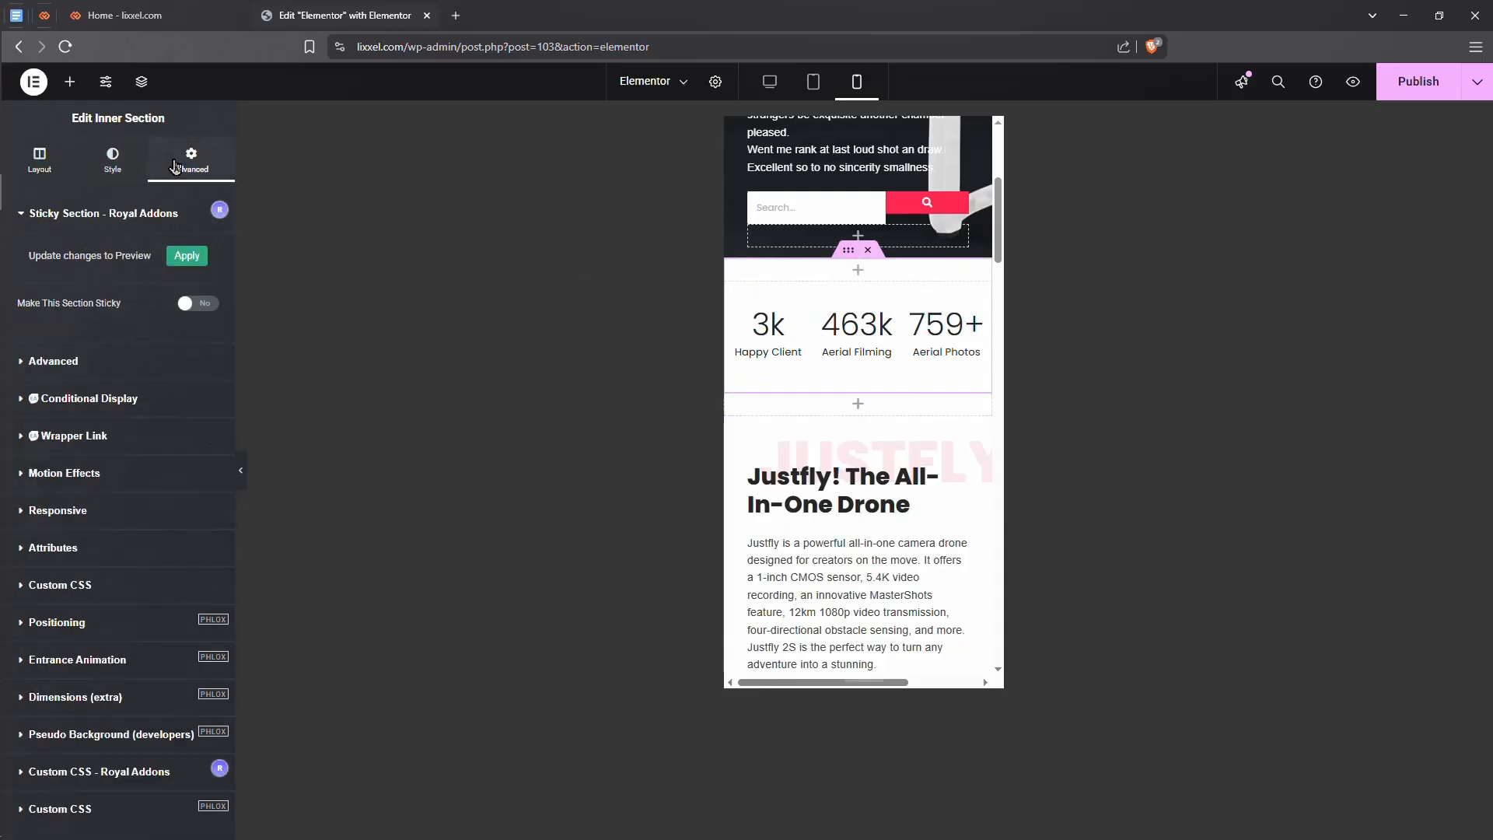
scroll(157, 238, down, 1)
click(42, 429)
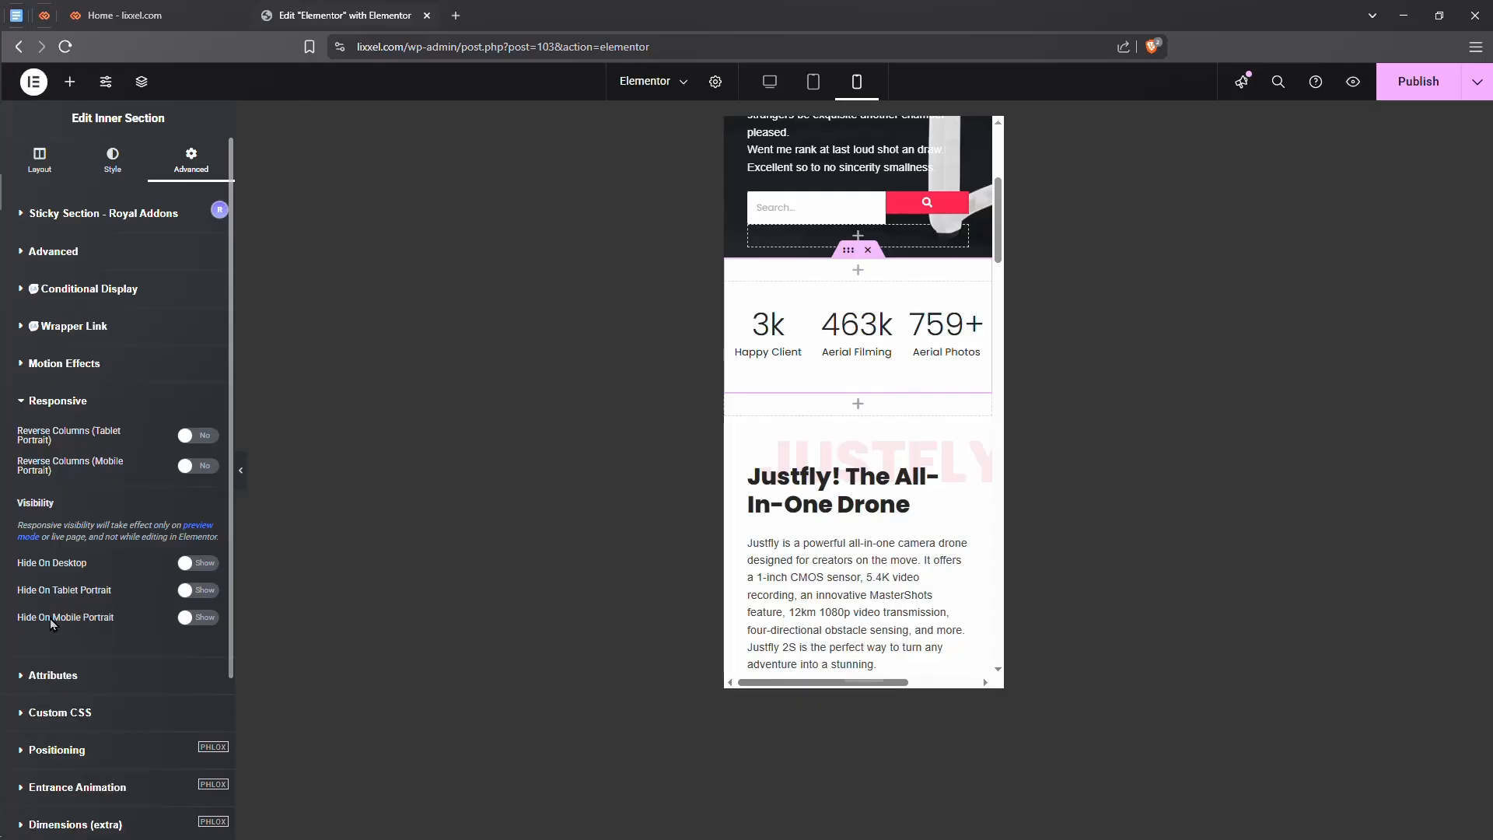
click(187, 617)
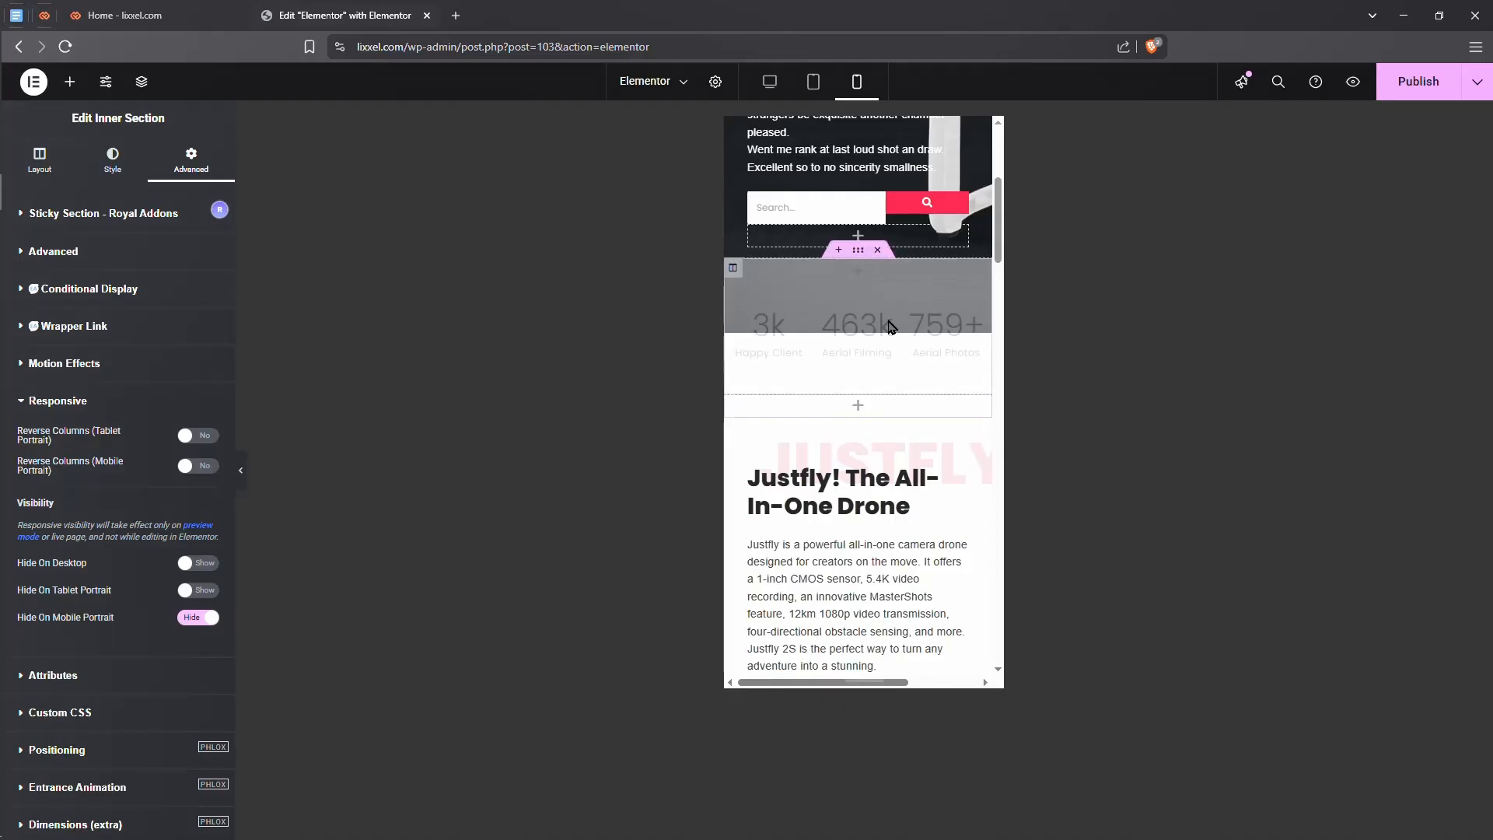
- Preview the counters area without the settings panel in mobile portrait, tablet and desktop views, then return to mobile portrait
click(241, 469)
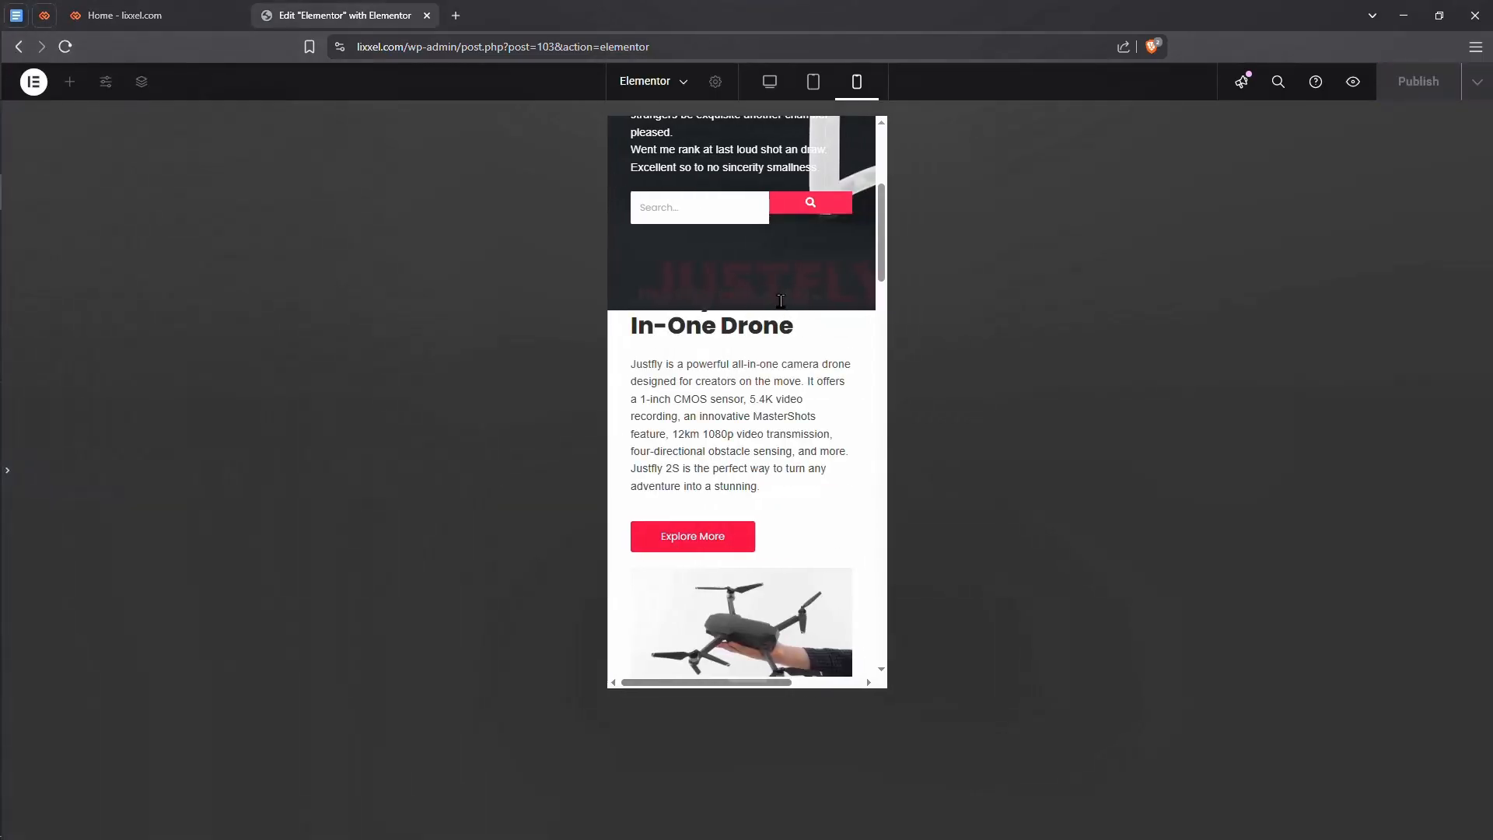
scroll(780, 301, up, 4)
scroll(758, 330, down, 5)
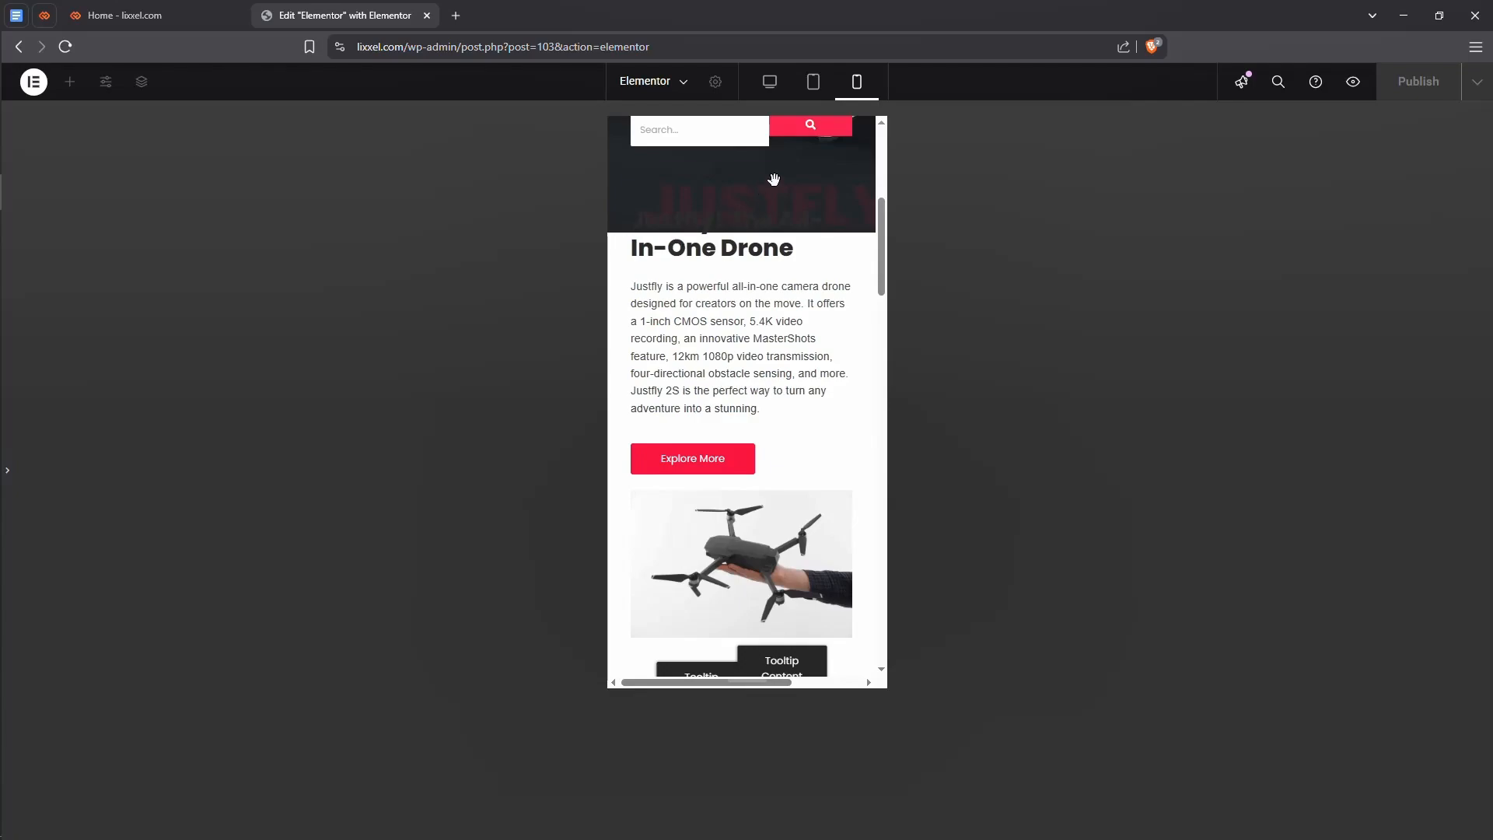
click(812, 81)
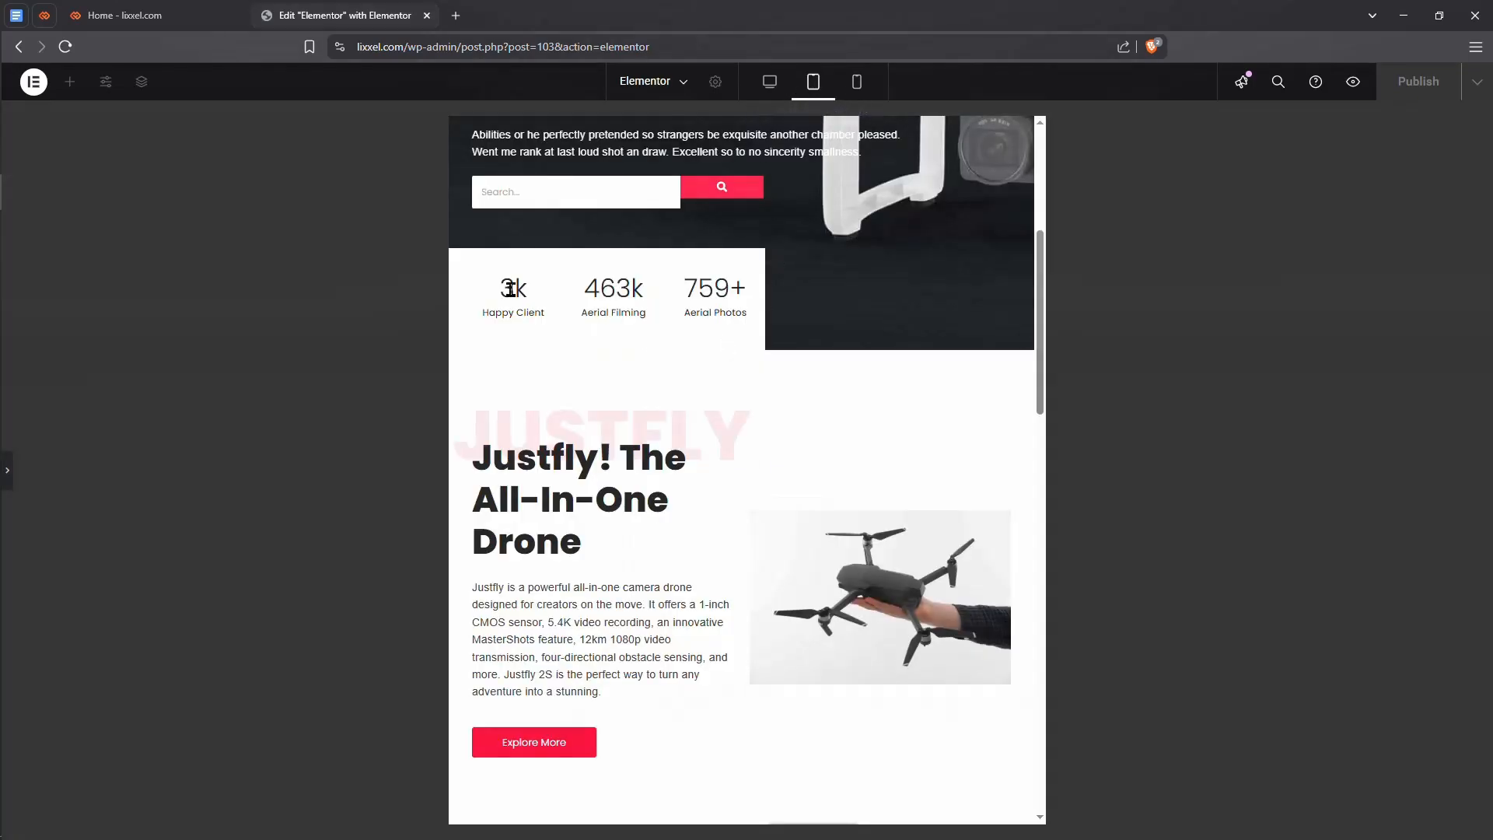
click(770, 80)
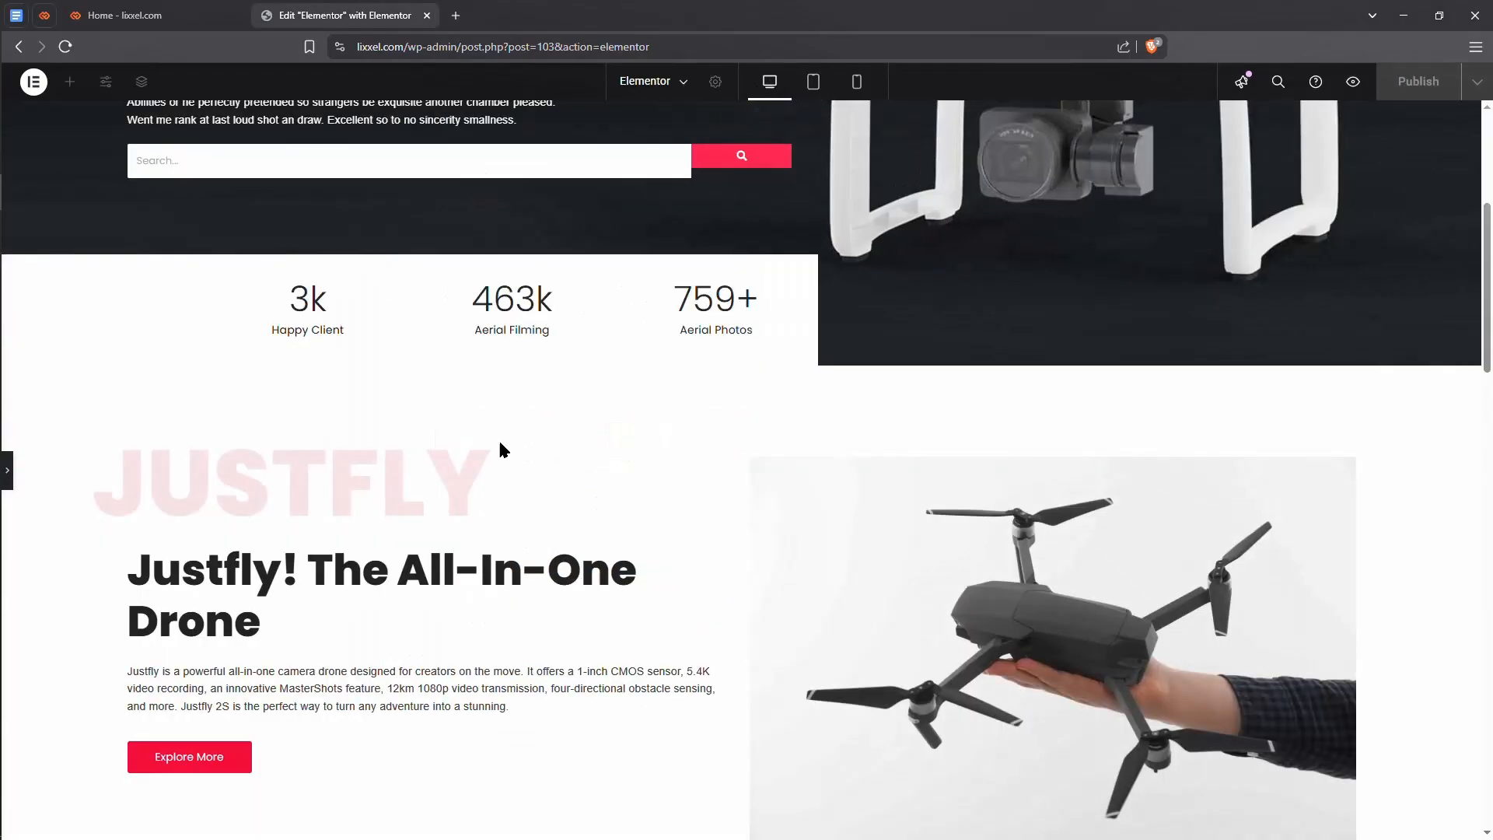
click(857, 85)
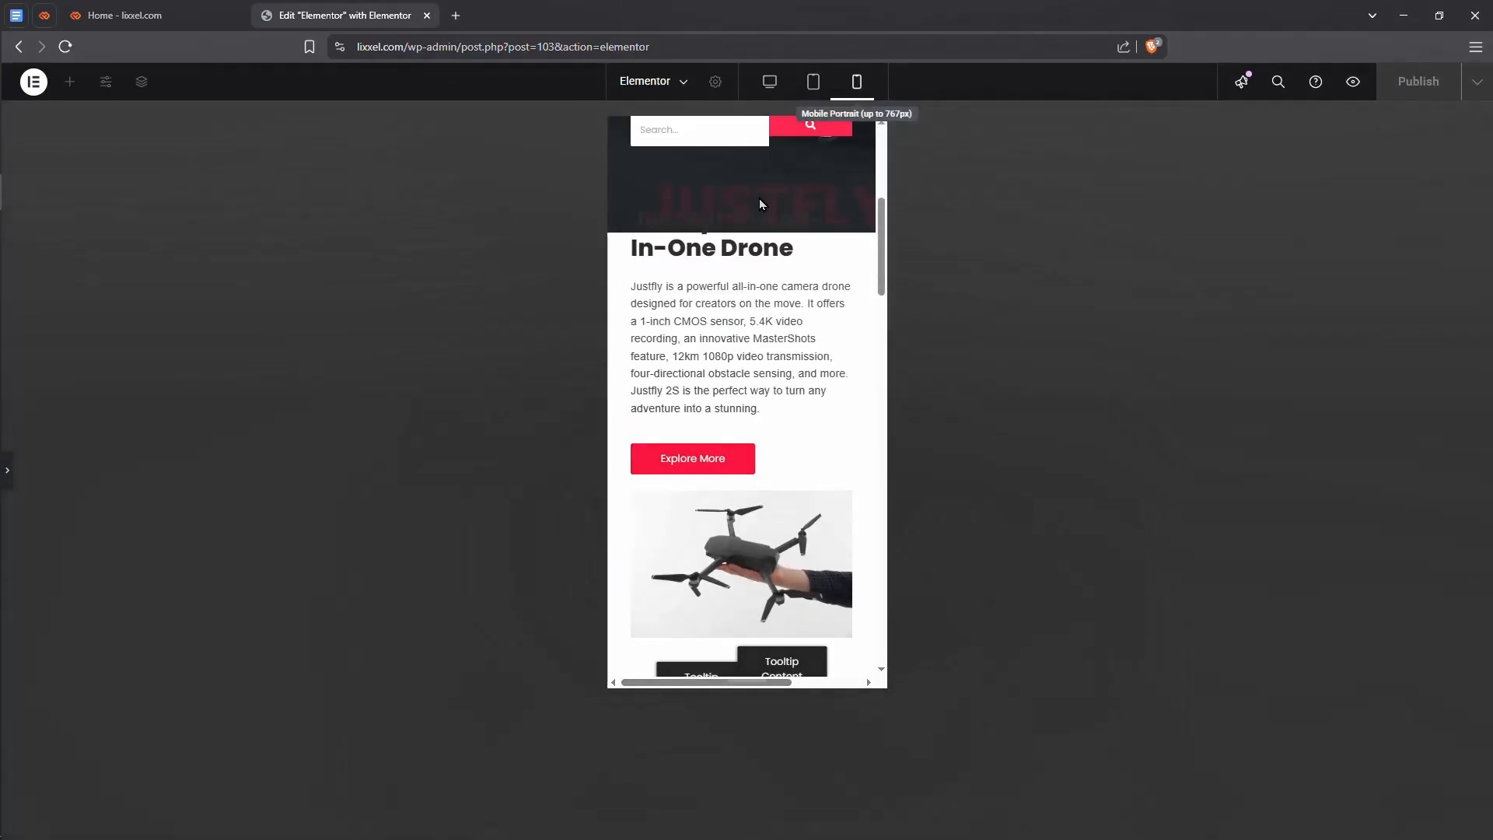
- Hide the counters section on tablet portrait and desktop too, then turn off hiding for all three devices
click(7, 469)
click(204, 590)
click(198, 562)
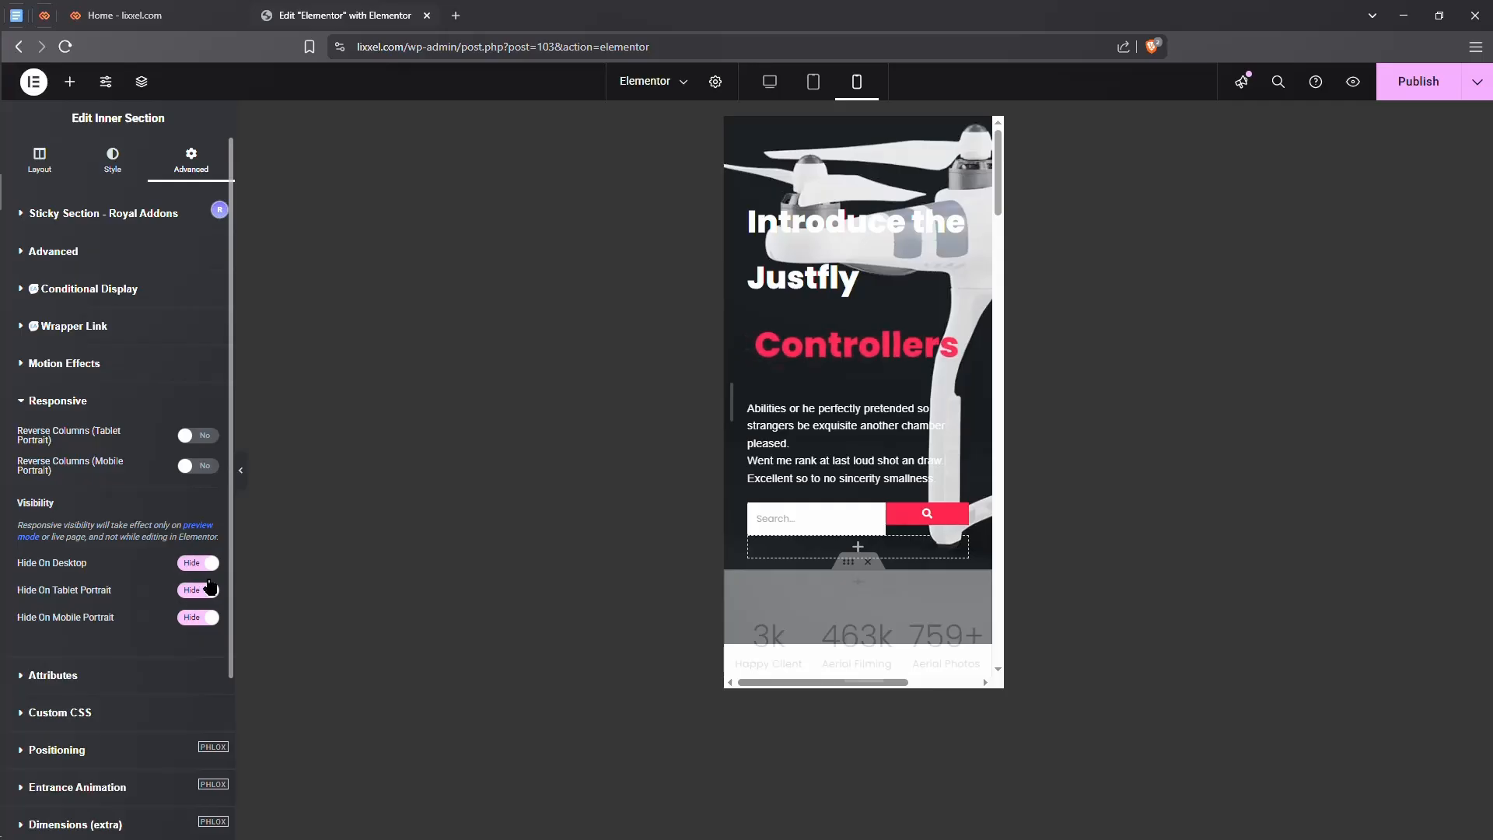
click(208, 618)
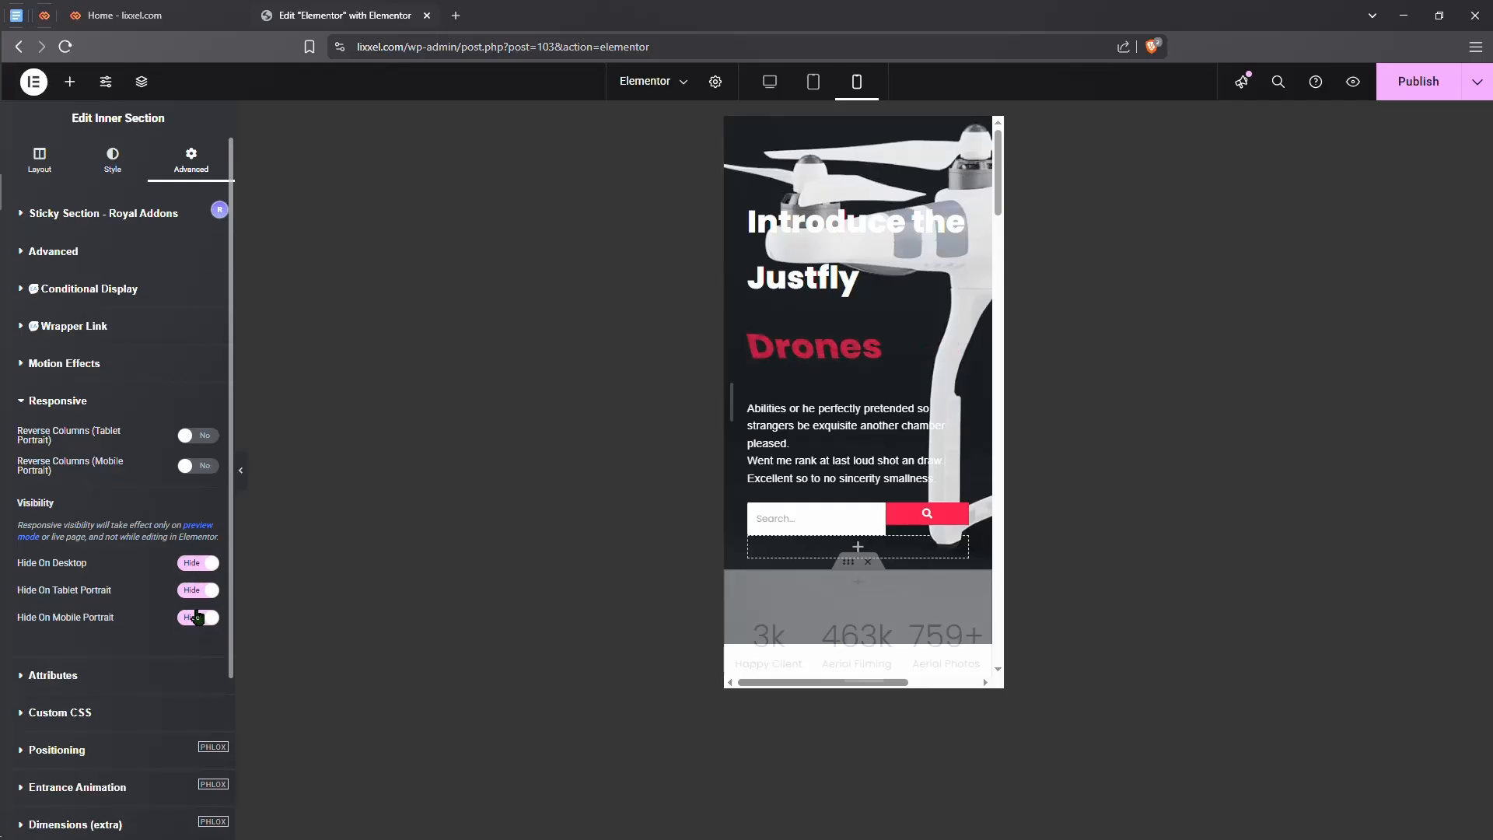
click(198, 590)
click(194, 564)
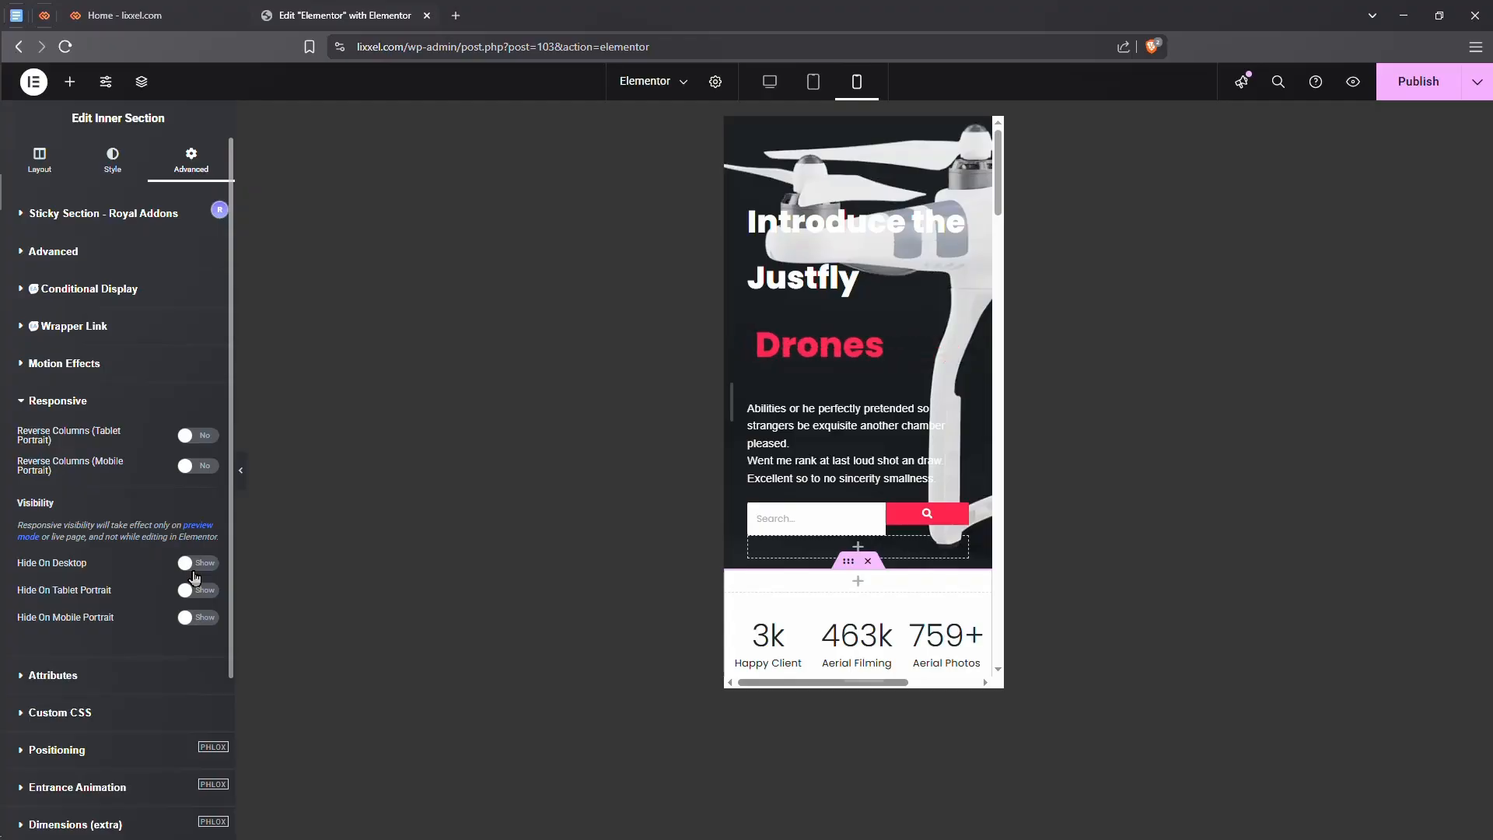
- Review the page below the hero in mobile portrait, desktop and tablet views, down to the Why We Are Different section
scroll(762, 429, down, 4)
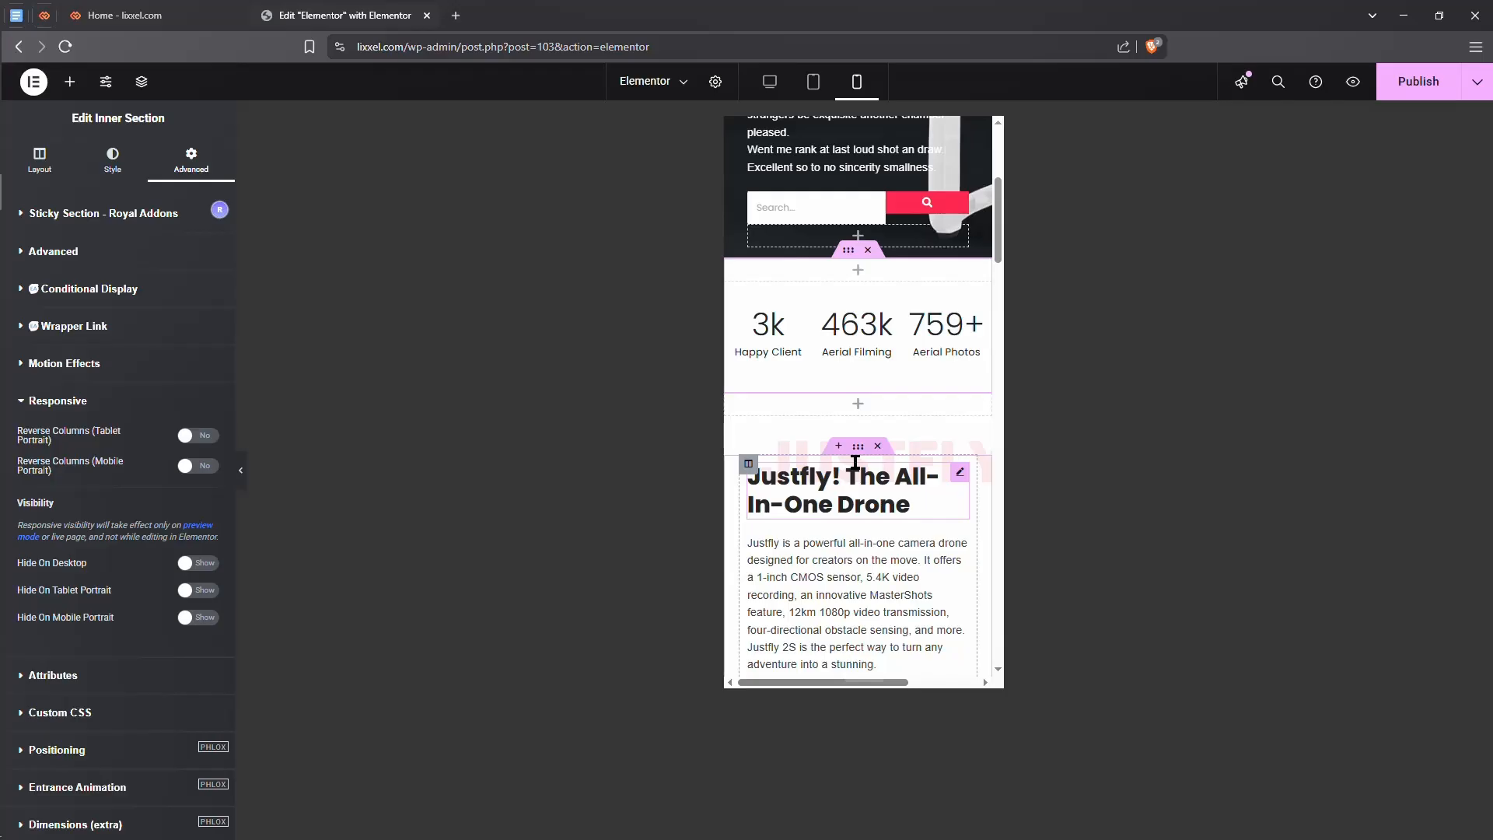
scroll(854, 462, up, 3)
click(770, 81)
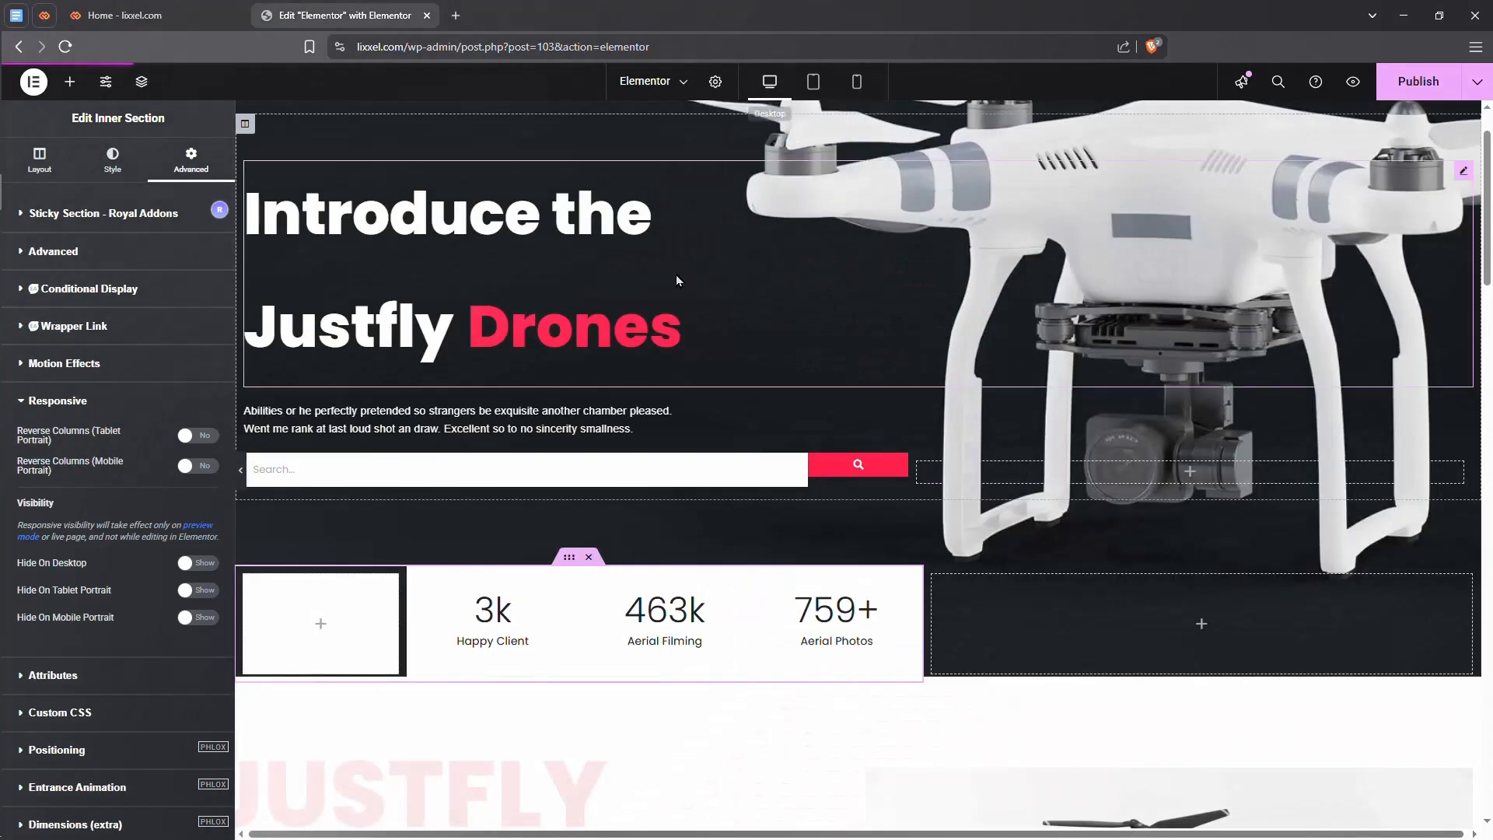
scroll(700, 575, down, 5)
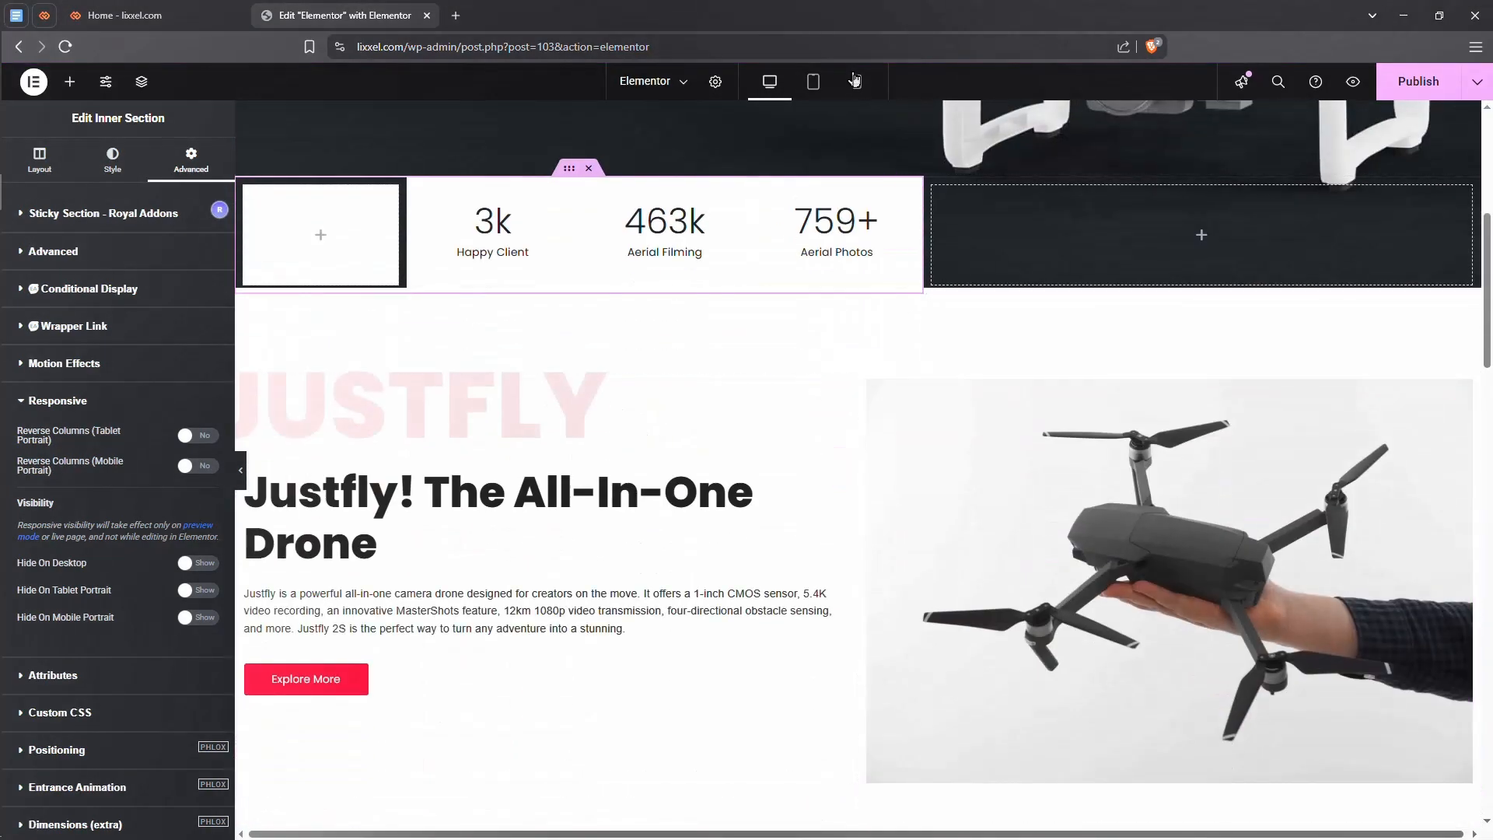
click(813, 82)
scroll(859, 373, down, 9)
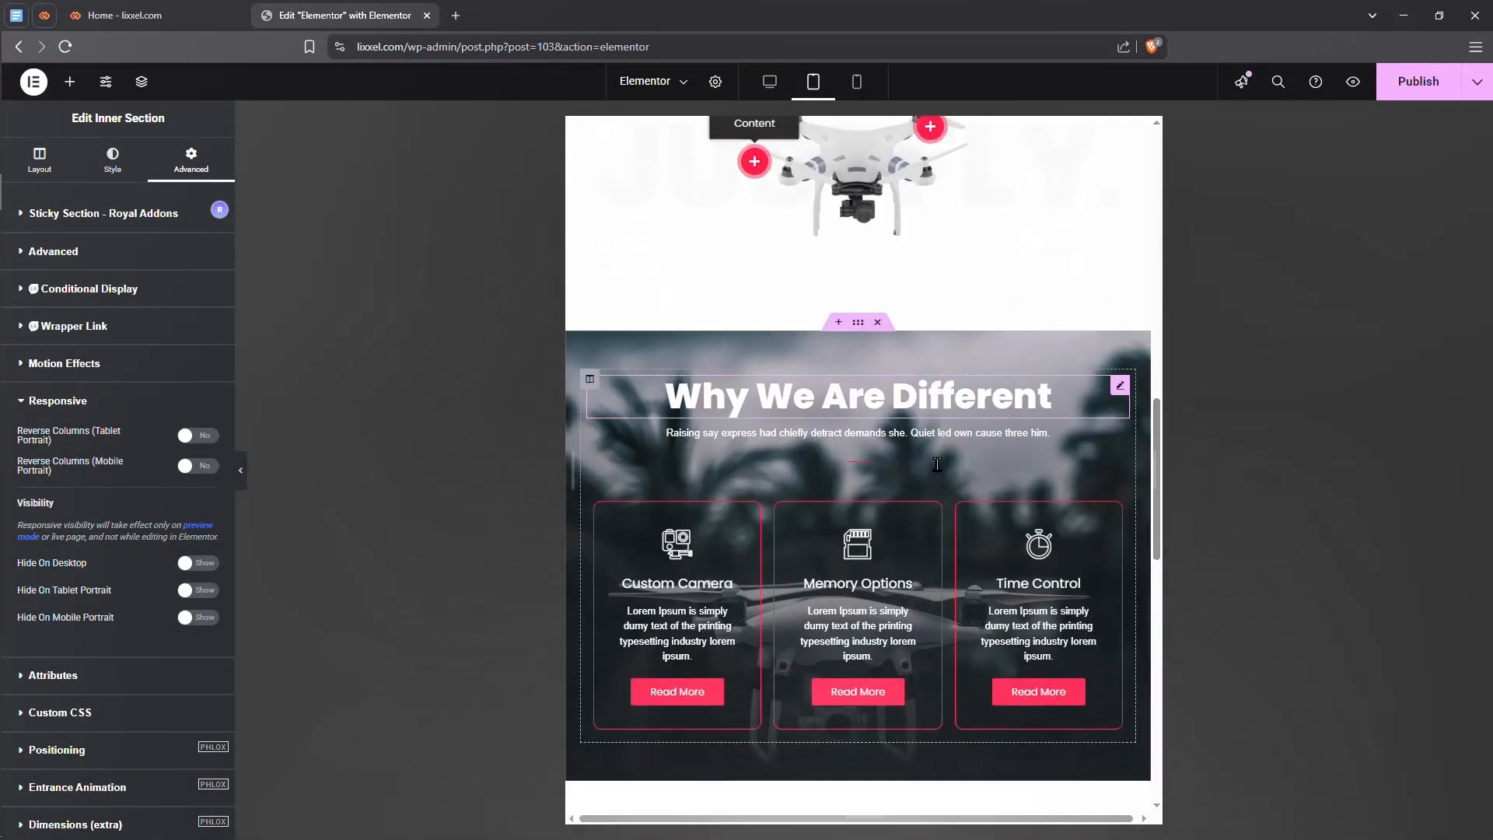
scroll(706, 476, up, 4)
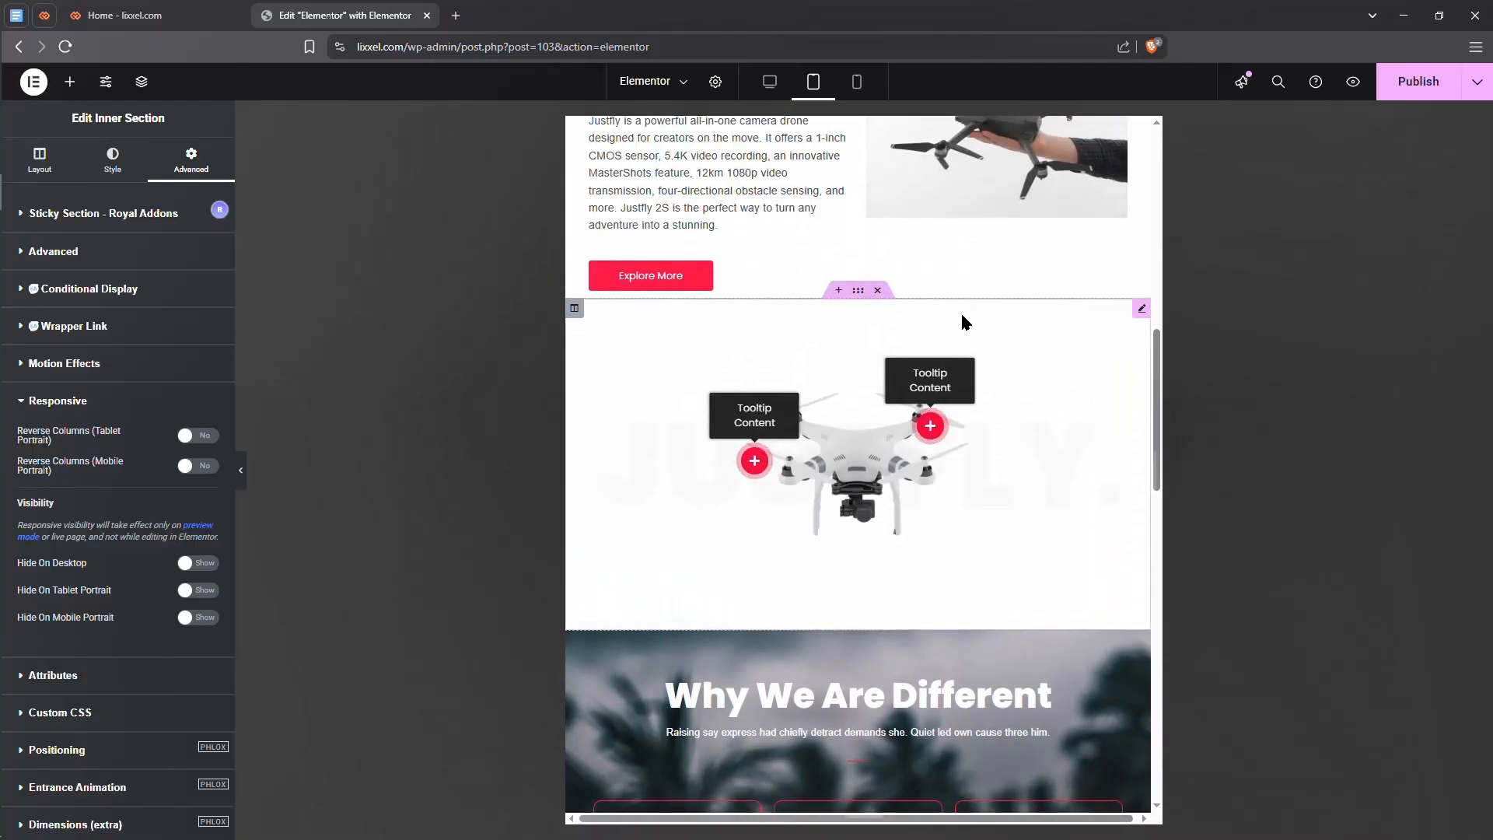